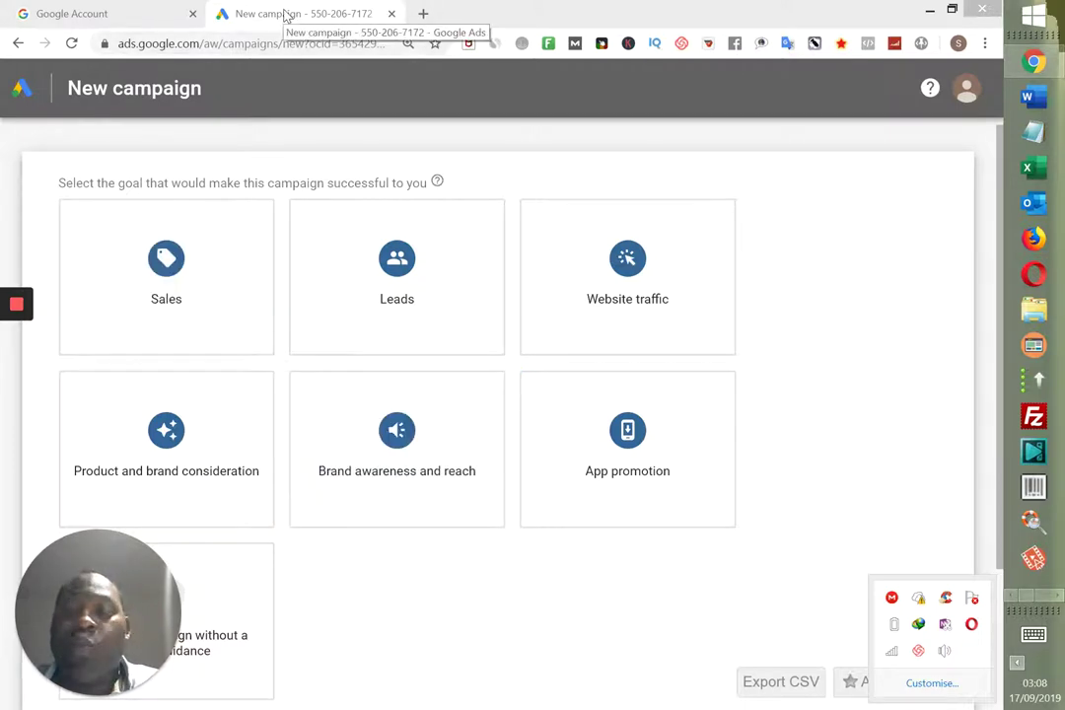
pyautogui.click(116, 14)
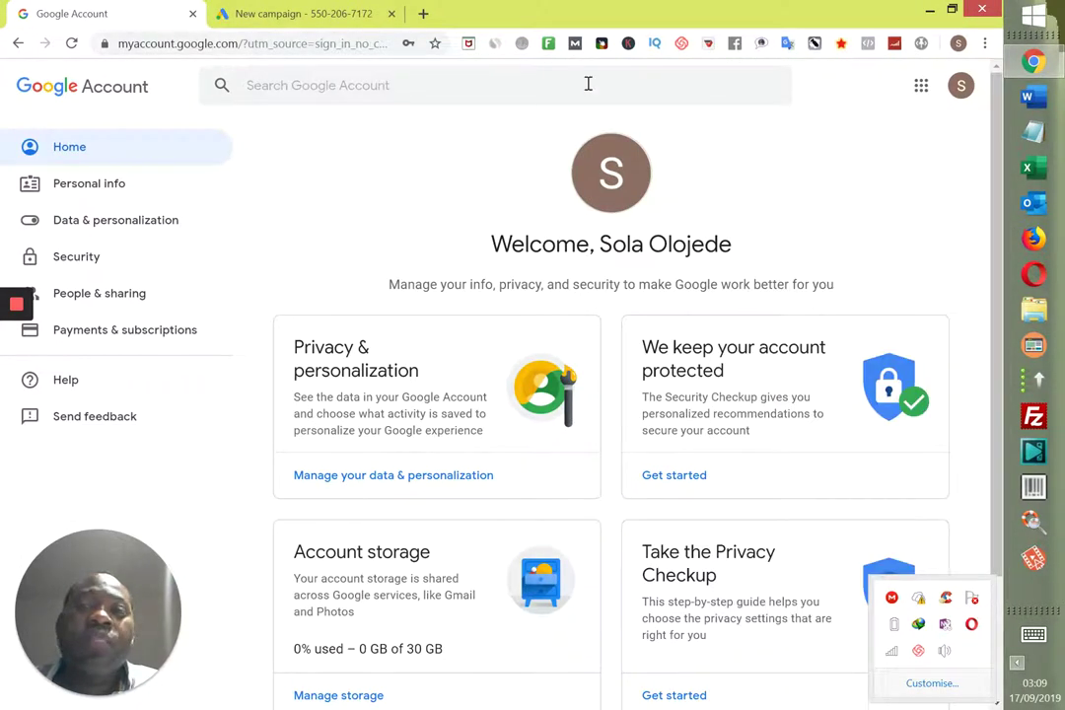
pyautogui.click(360, 17)
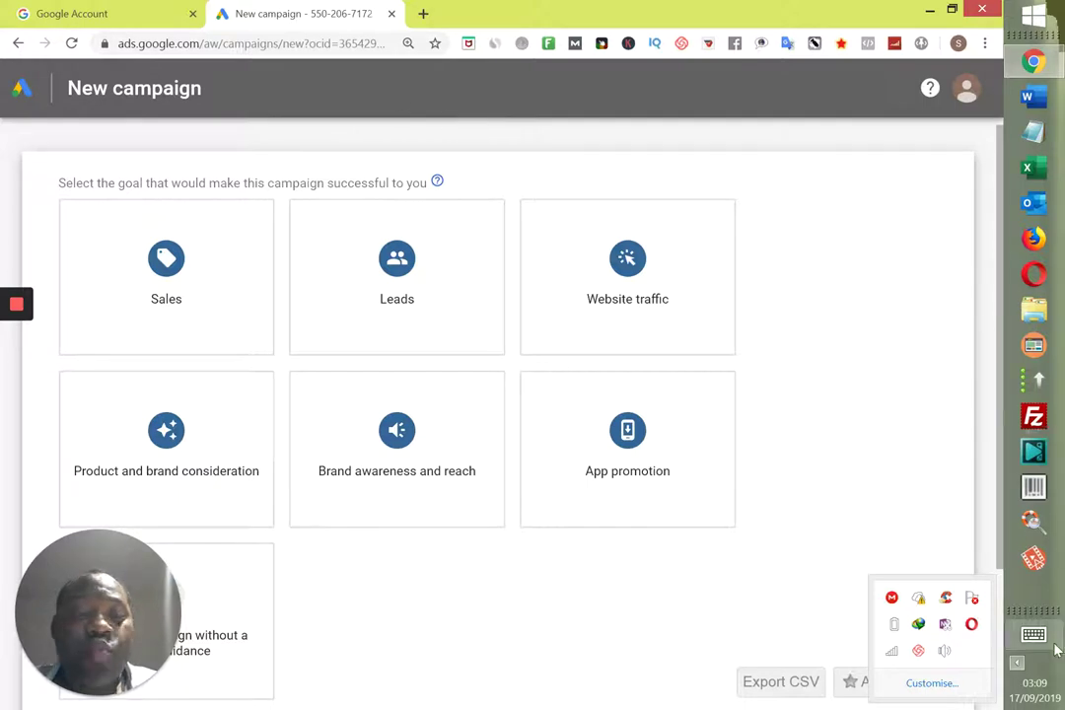
pyautogui.click(1017, 663)
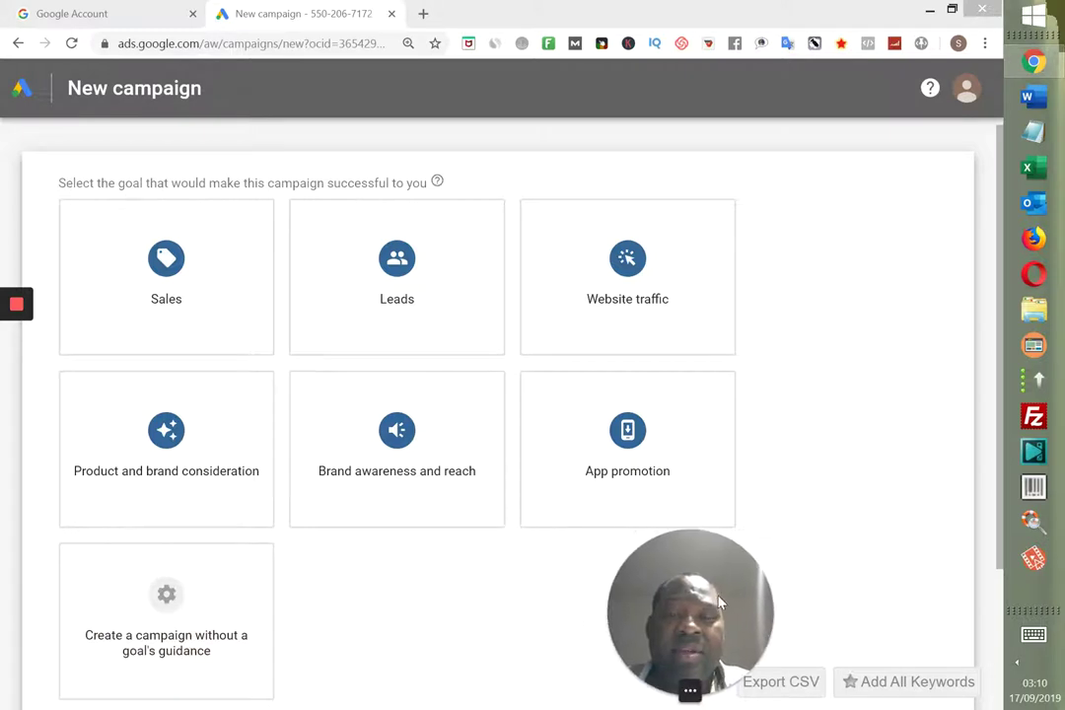
pyautogui.moveTo(786, 584); pyautogui.dragTo(947, 639)
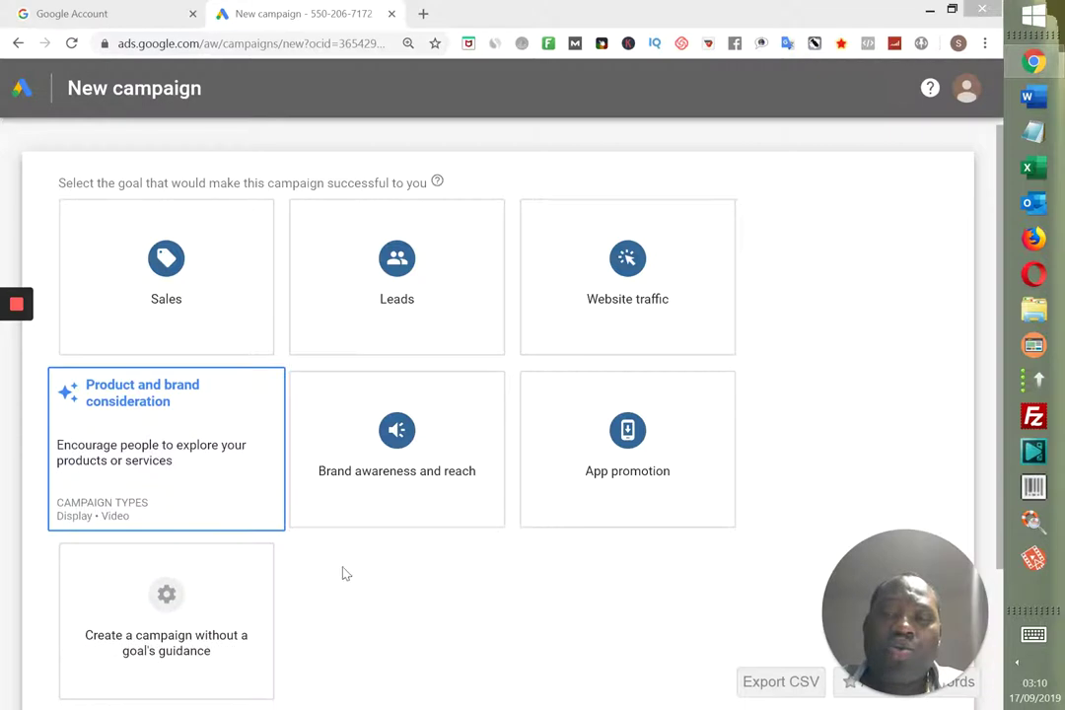
# - Choose the Product and brand consideration goal with a Video campaign of the Influence consideration subtype, and continue to the campaign setup
pyautogui.click(173, 431)
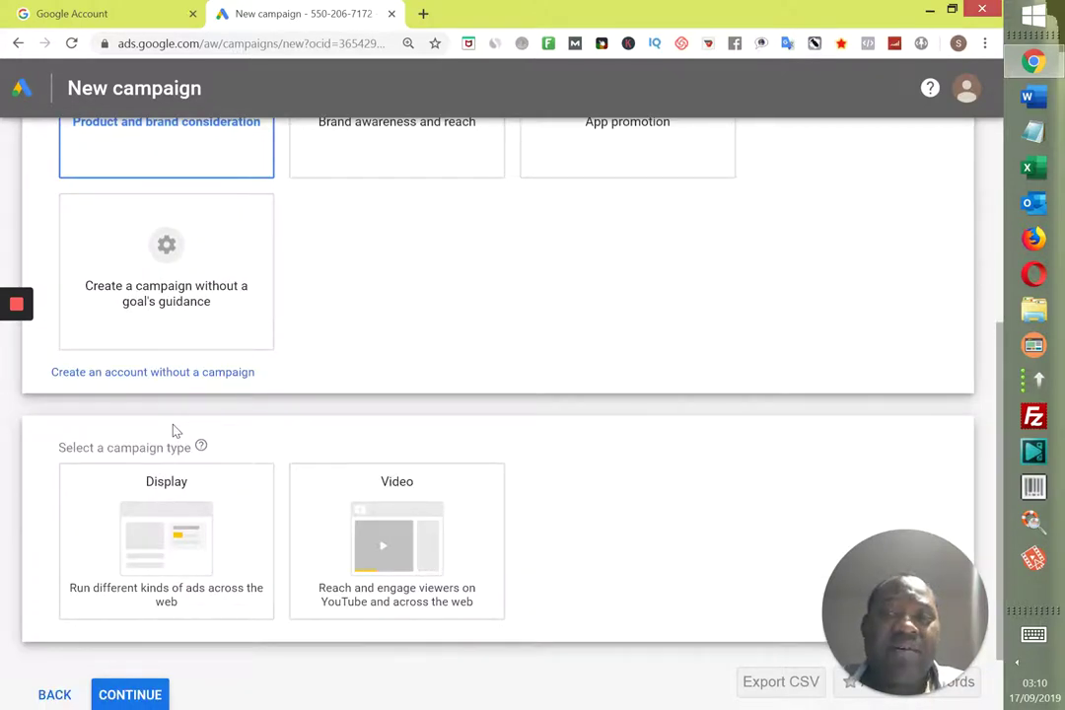
pyautogui.scroll(1, 173, 430)
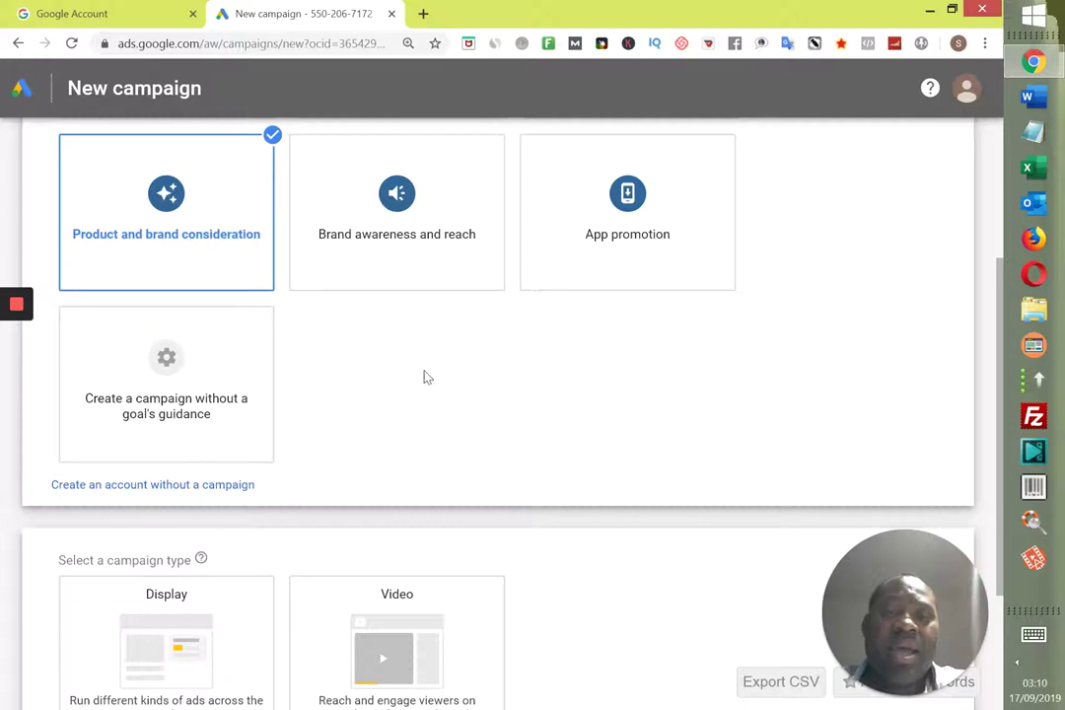
pyautogui.scroll(-2, 426, 377)
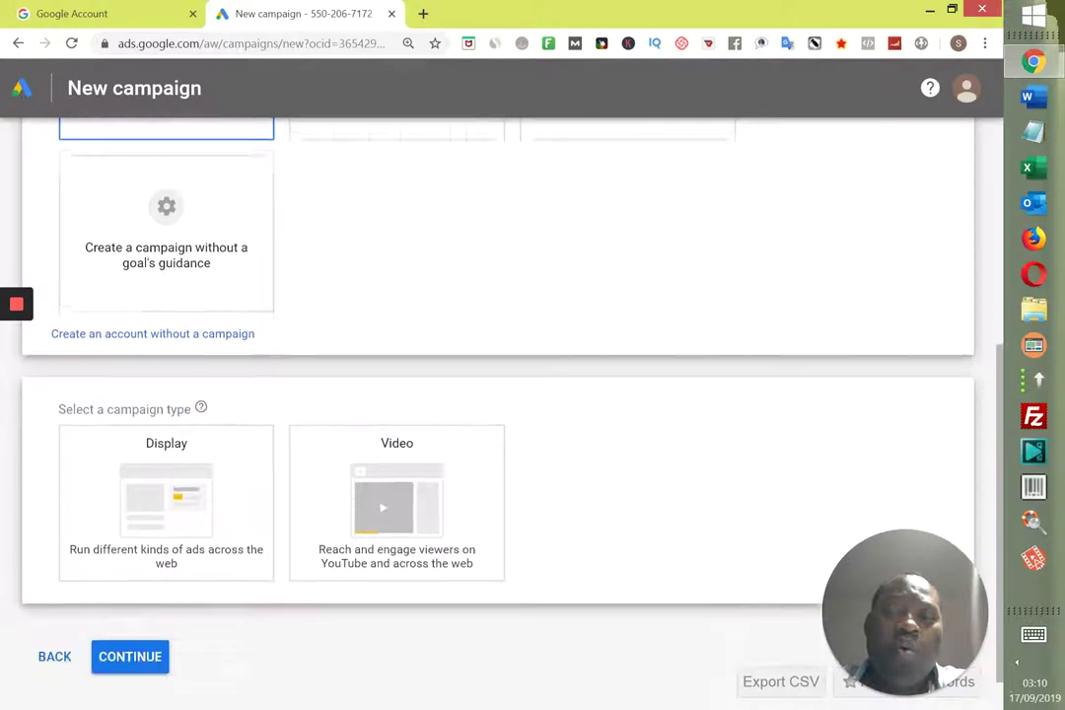
pyautogui.scroll(-1, 427, 377)
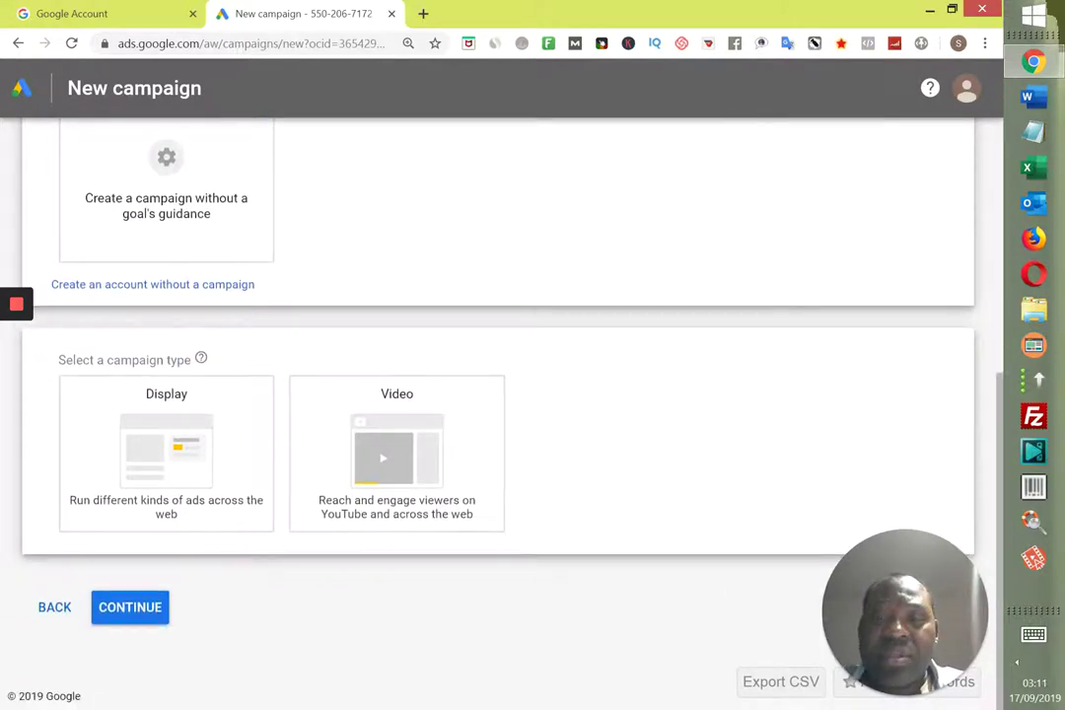
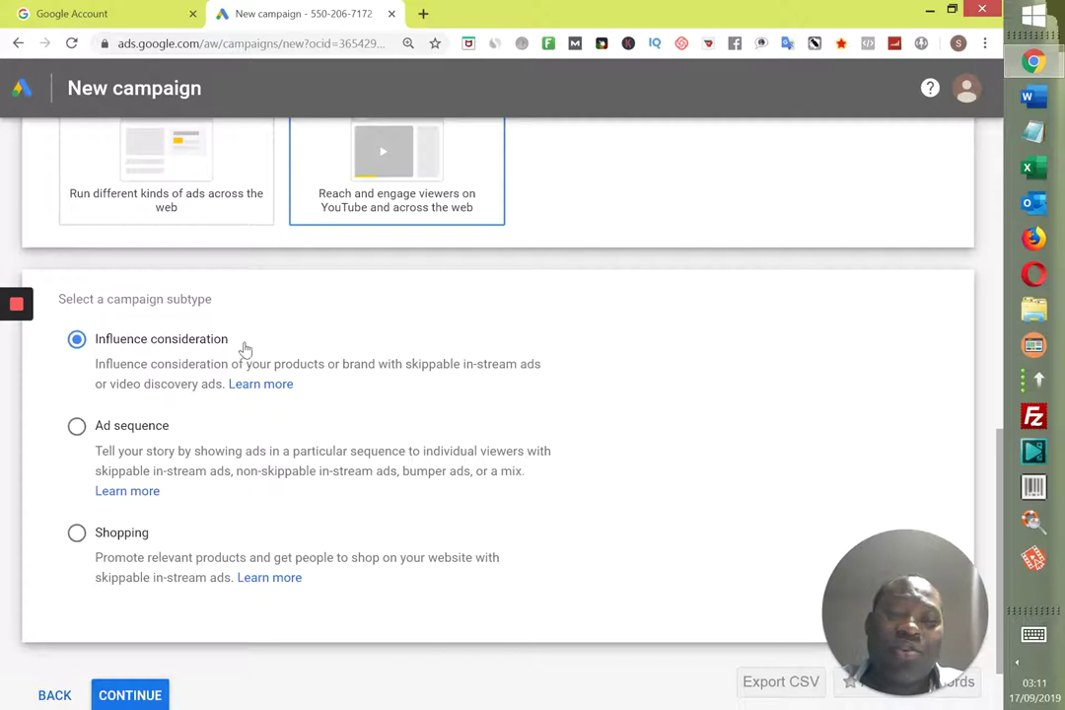
pyautogui.click(155, 697)
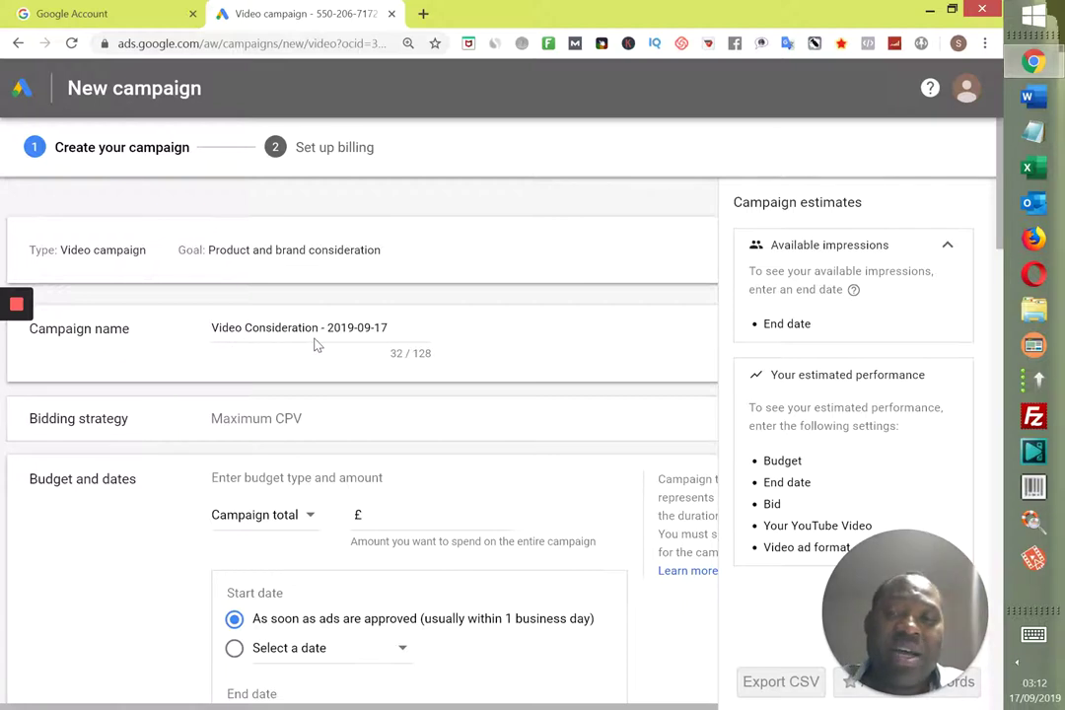
# - Append "- Affilixpro" to the default campaign name so it reads "Video Consideration - 2019-09-17- Affilixpro"
pyautogui.click(404, 327)
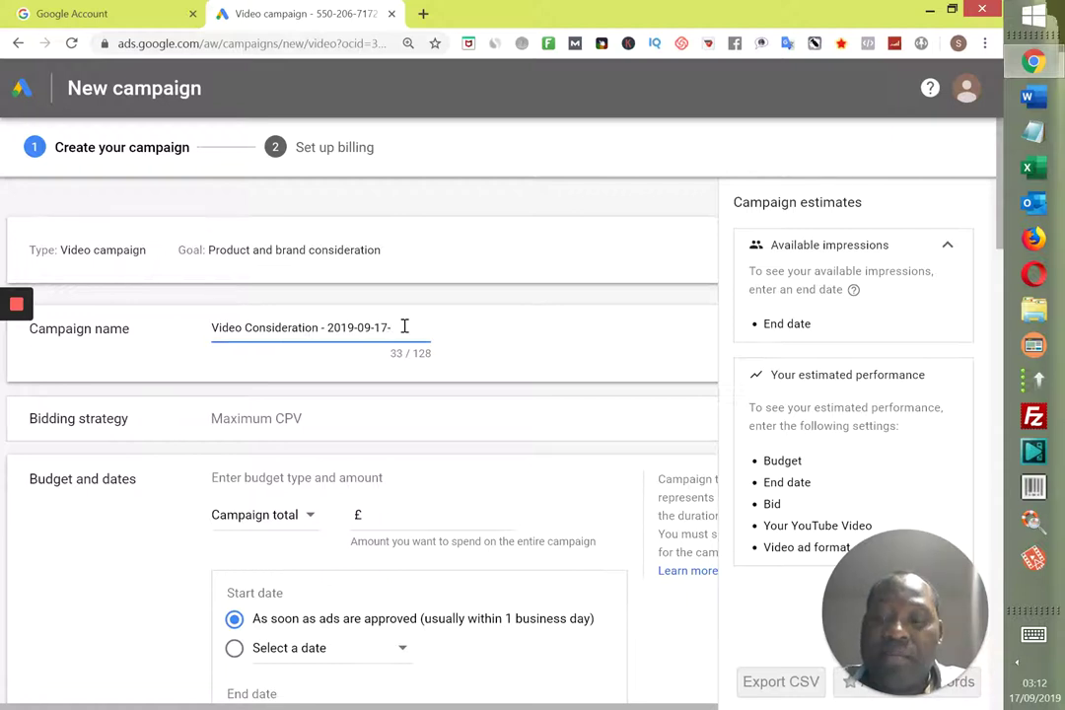
pyautogui.write('Ad')
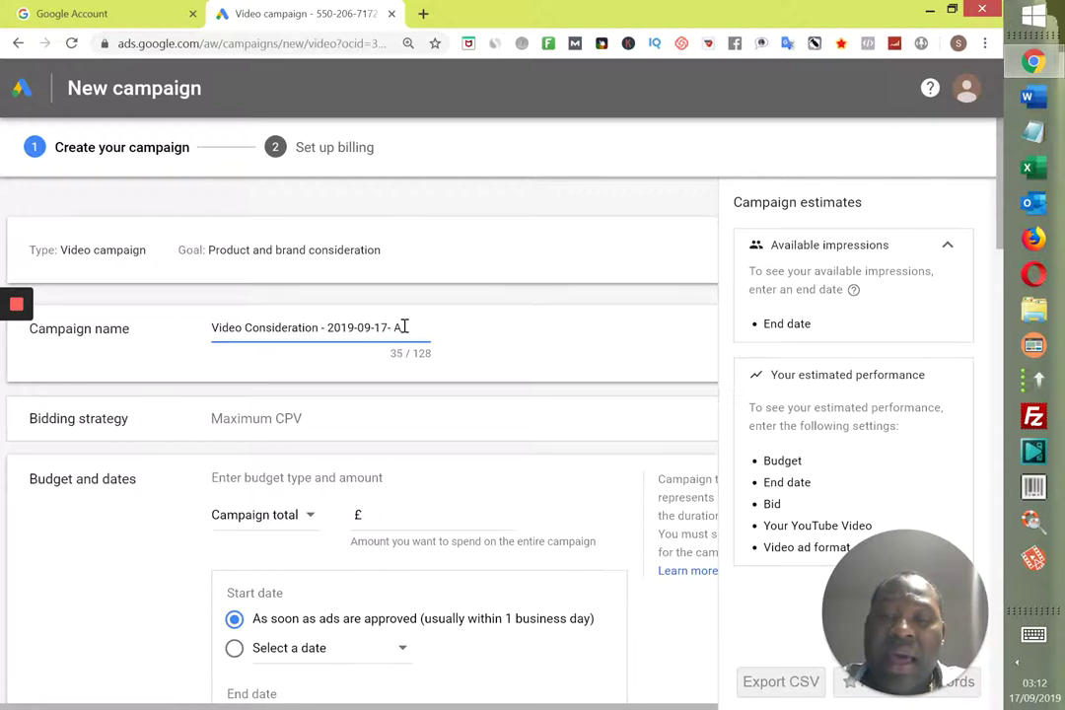
pyautogui.write('ver')
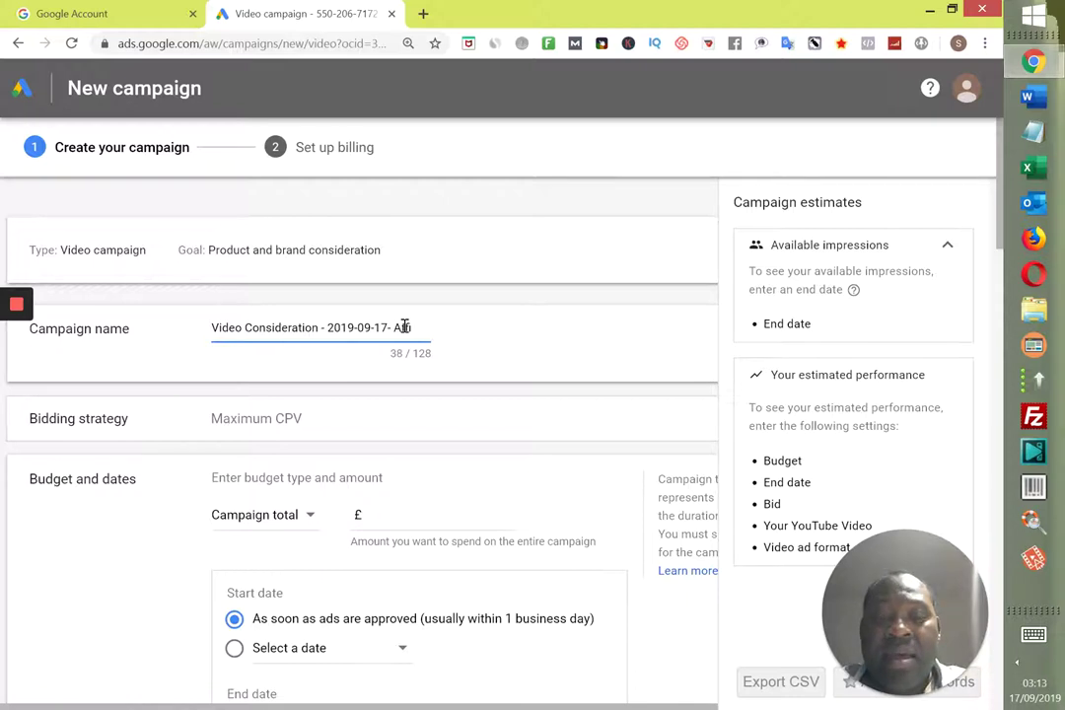
pyautogui.write('t')
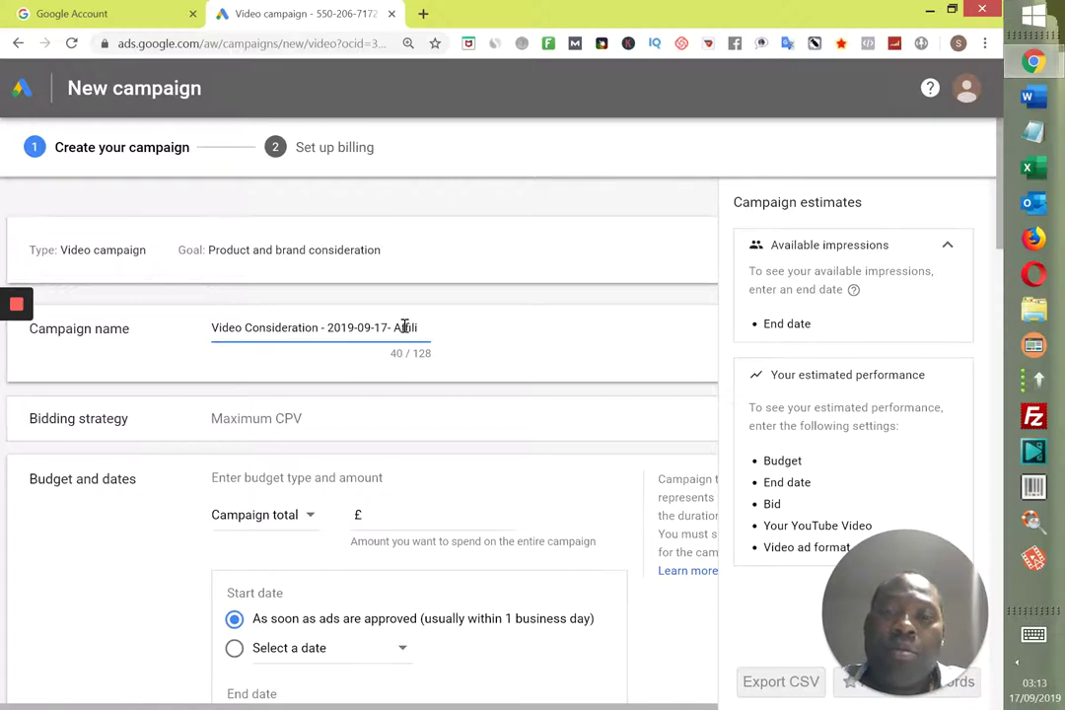
pyautogui.write('x')
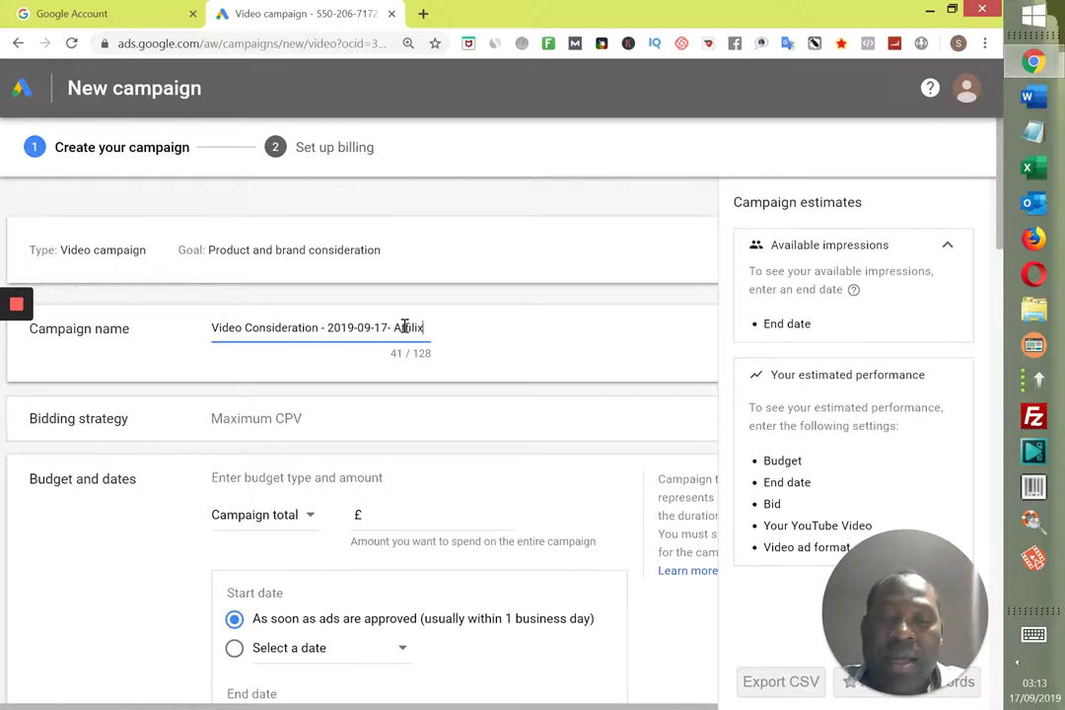
pyautogui.write('pro')
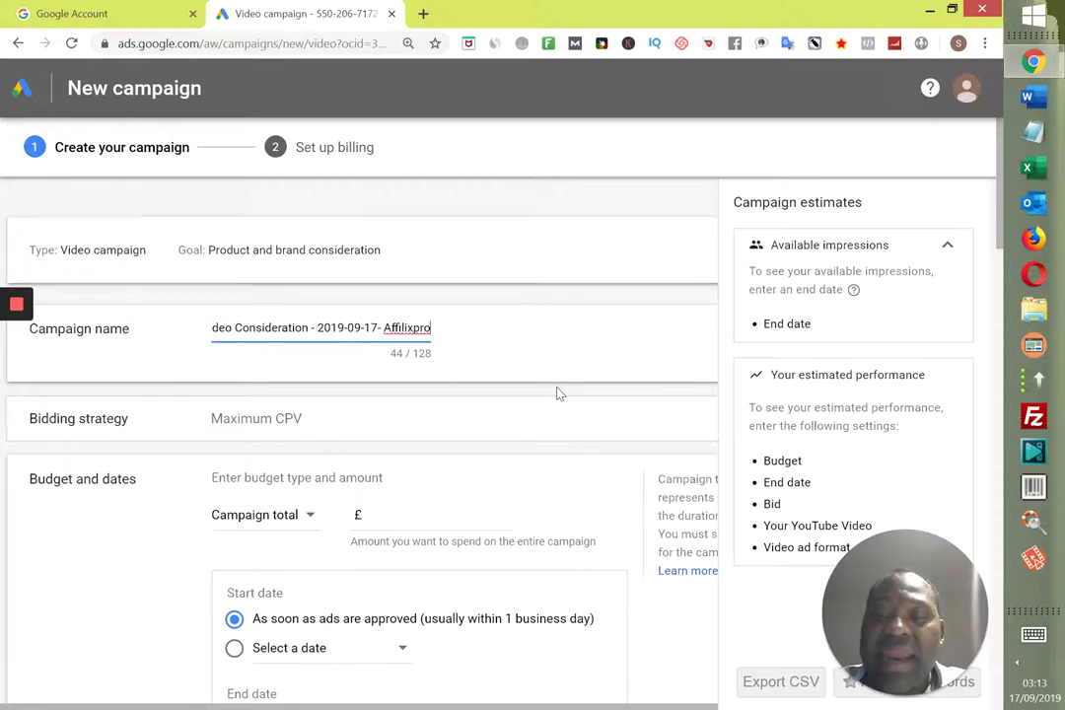
# - Set the campaign budget to £15.00 and change the budget type to Daily
pyautogui.scroll(-1, 558, 393)
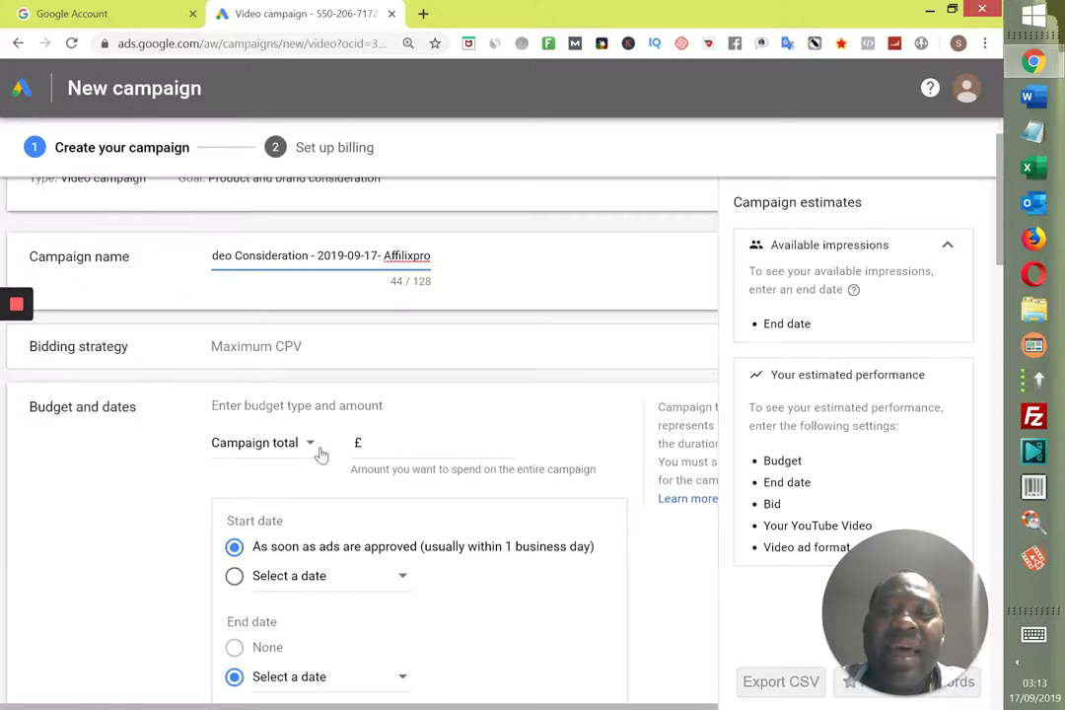
pyautogui.click(377, 441)
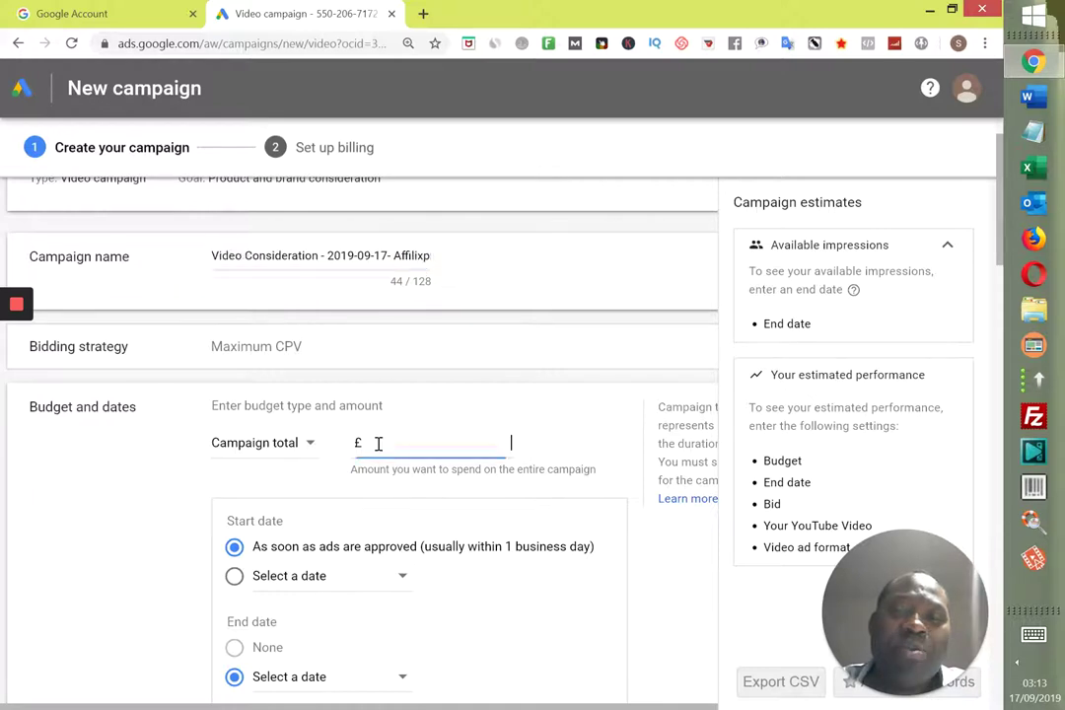
pyautogui.scroll(-1, 378, 444)
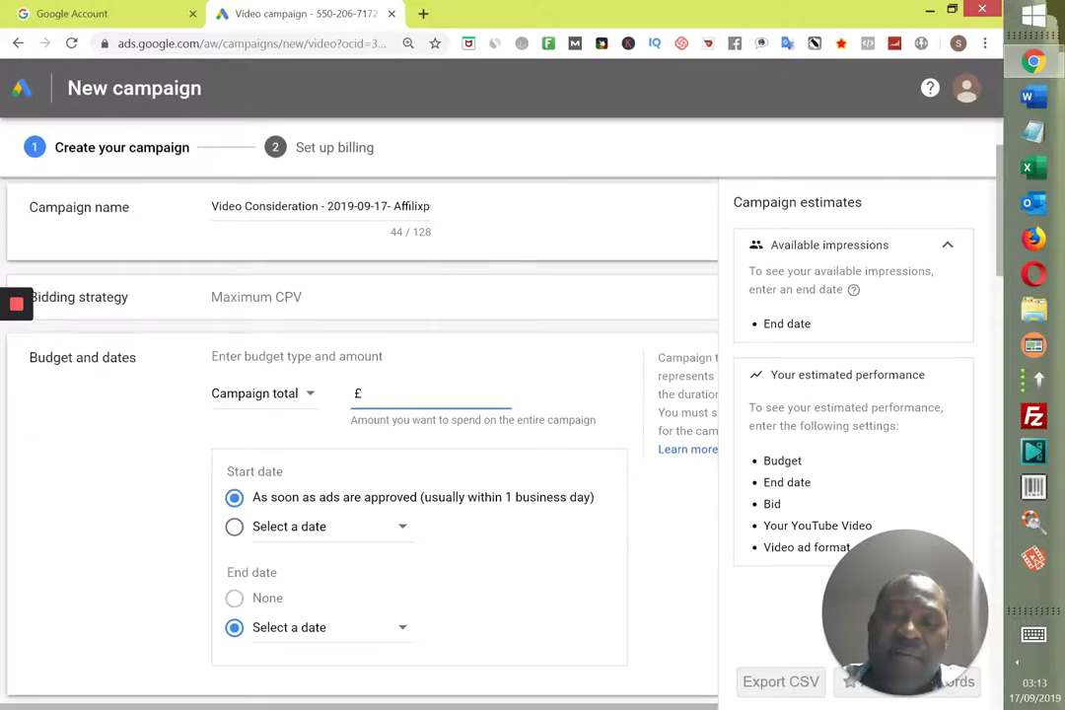
pyautogui.write('100')
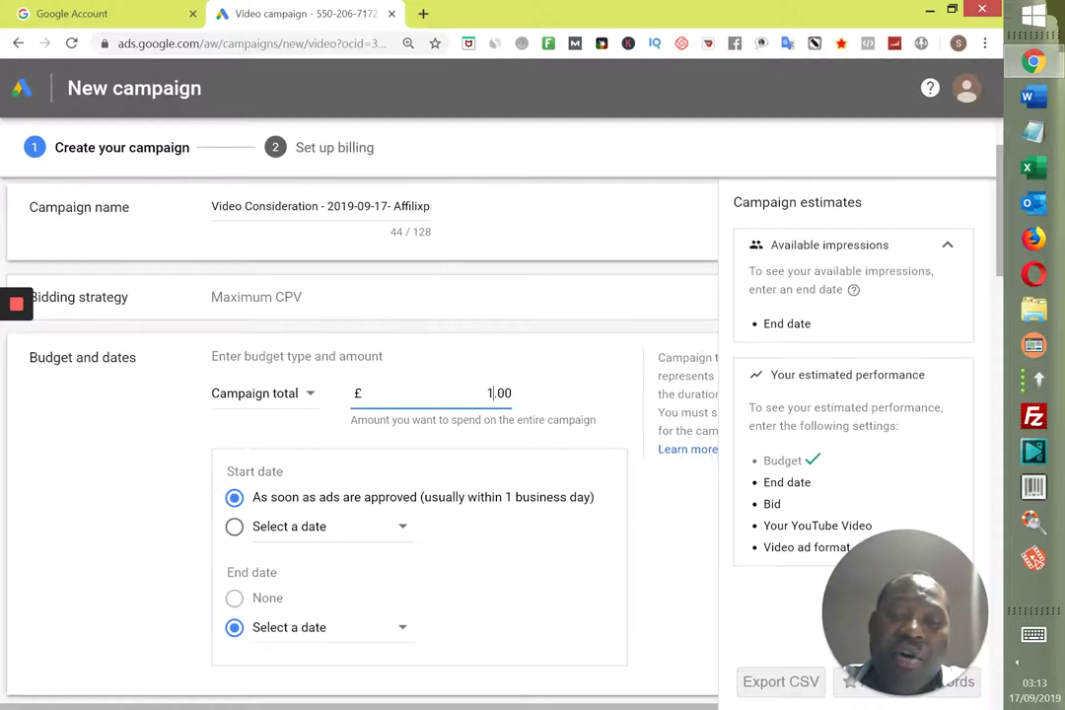
pyautogui.write('5')
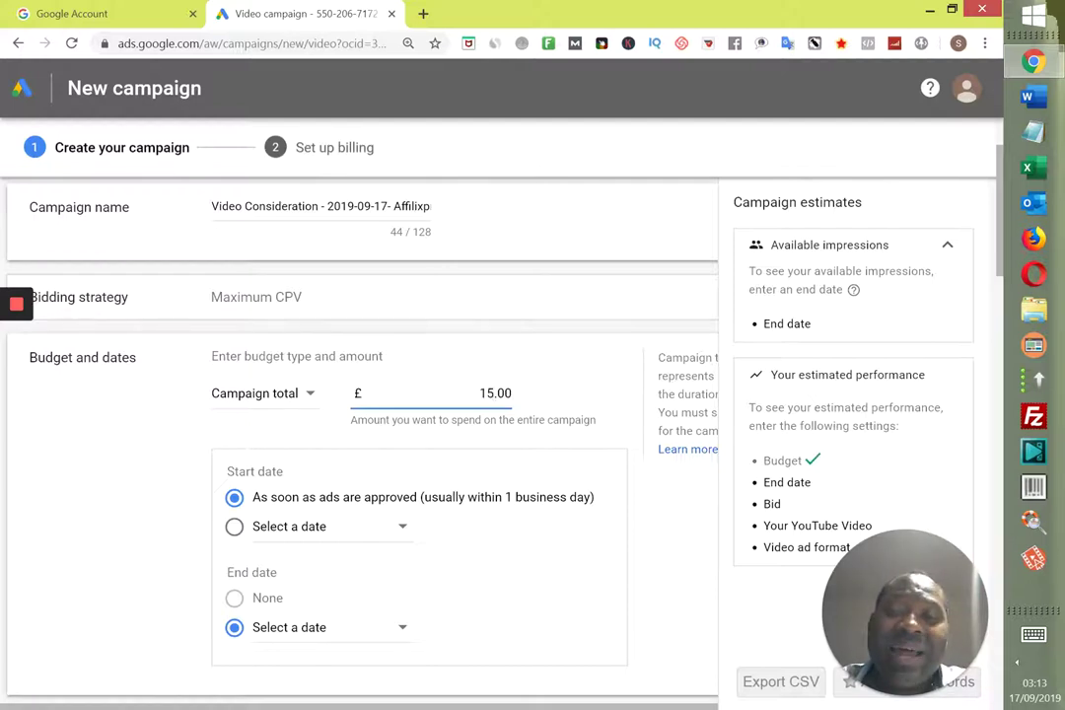
pyautogui.click(311, 397)
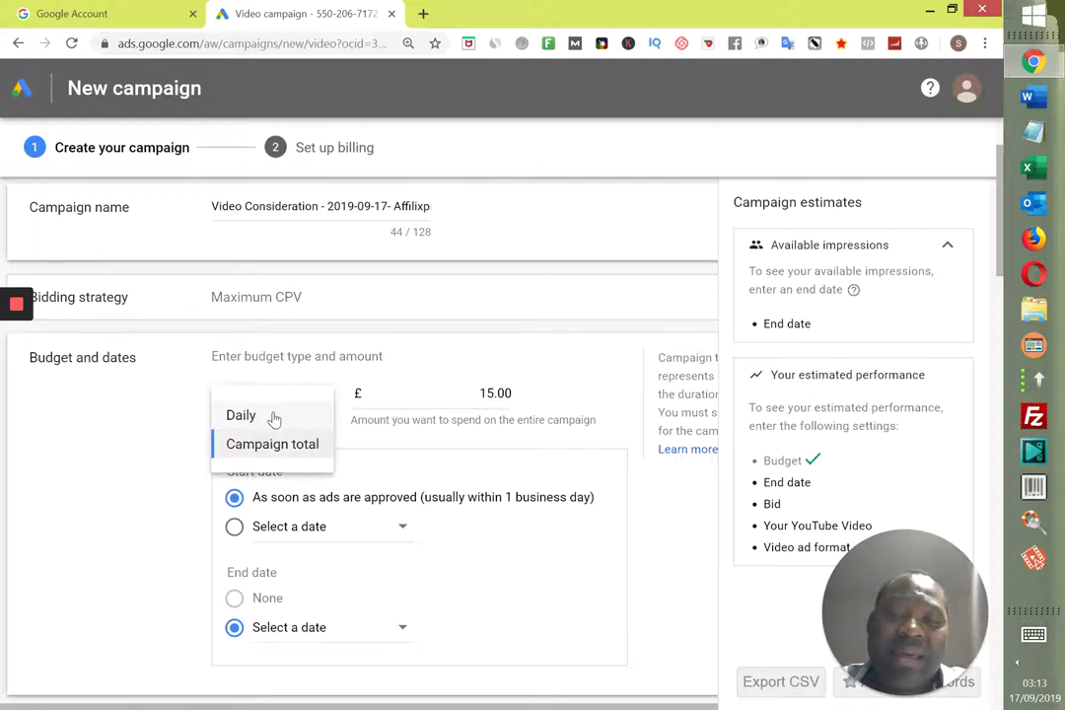
pyautogui.click(274, 417)
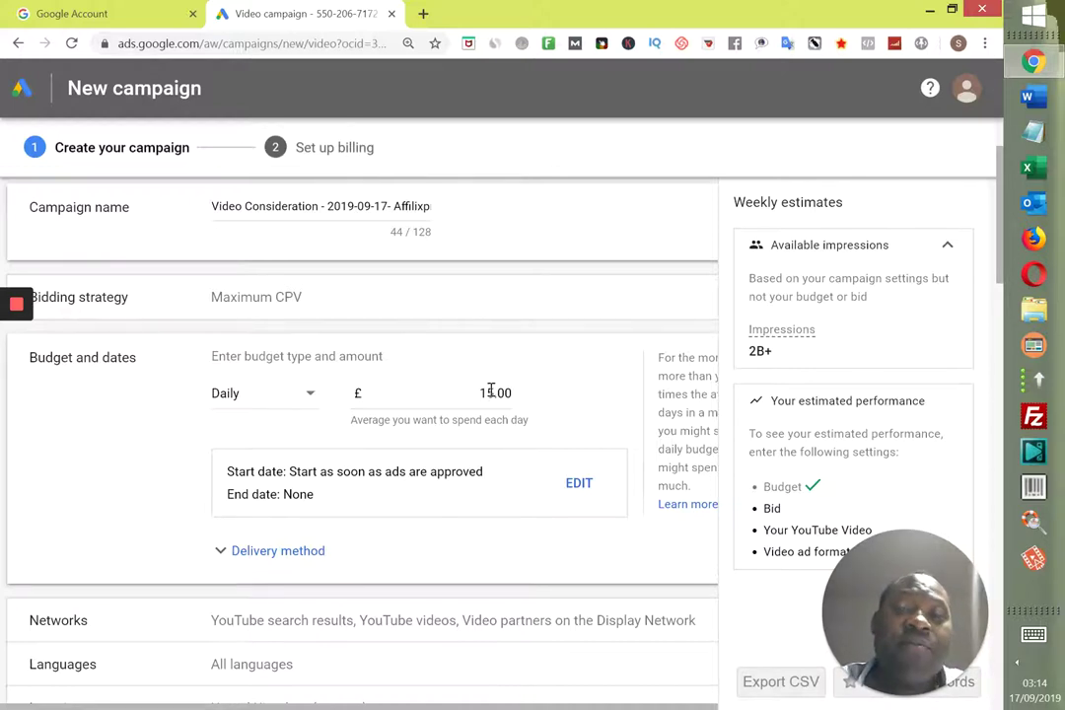
pyautogui.click(794, 336)
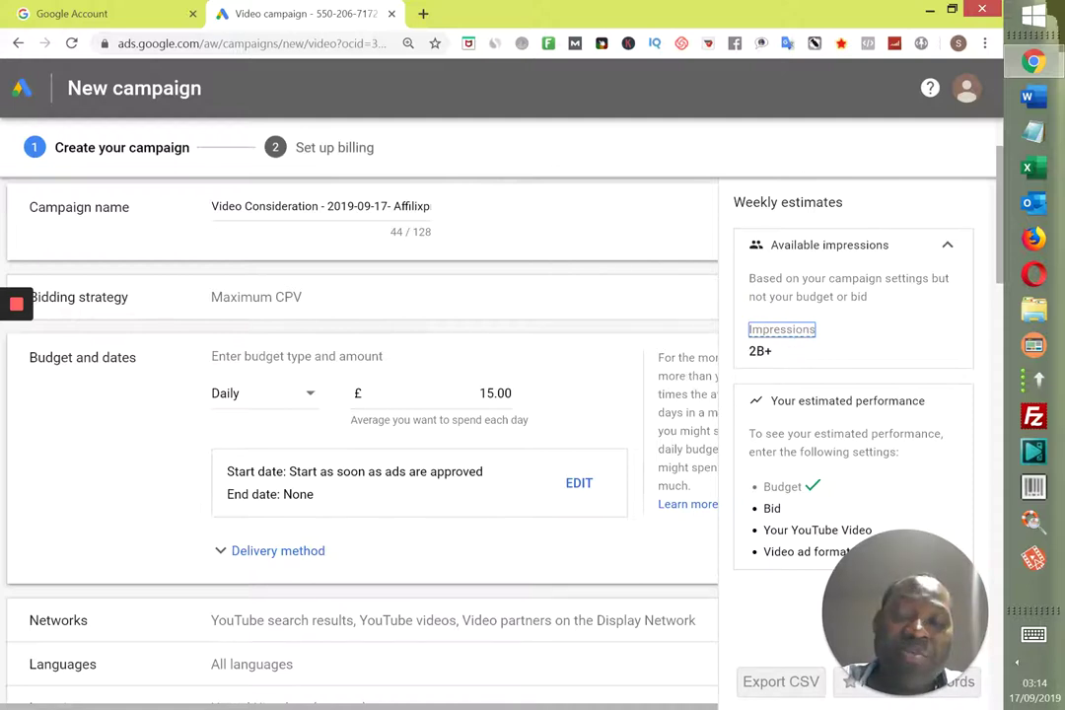
# - Edit the campaign schedule and set a specific start date of Sep 17, 2019
pyautogui.scroll(-1, 360, 424)
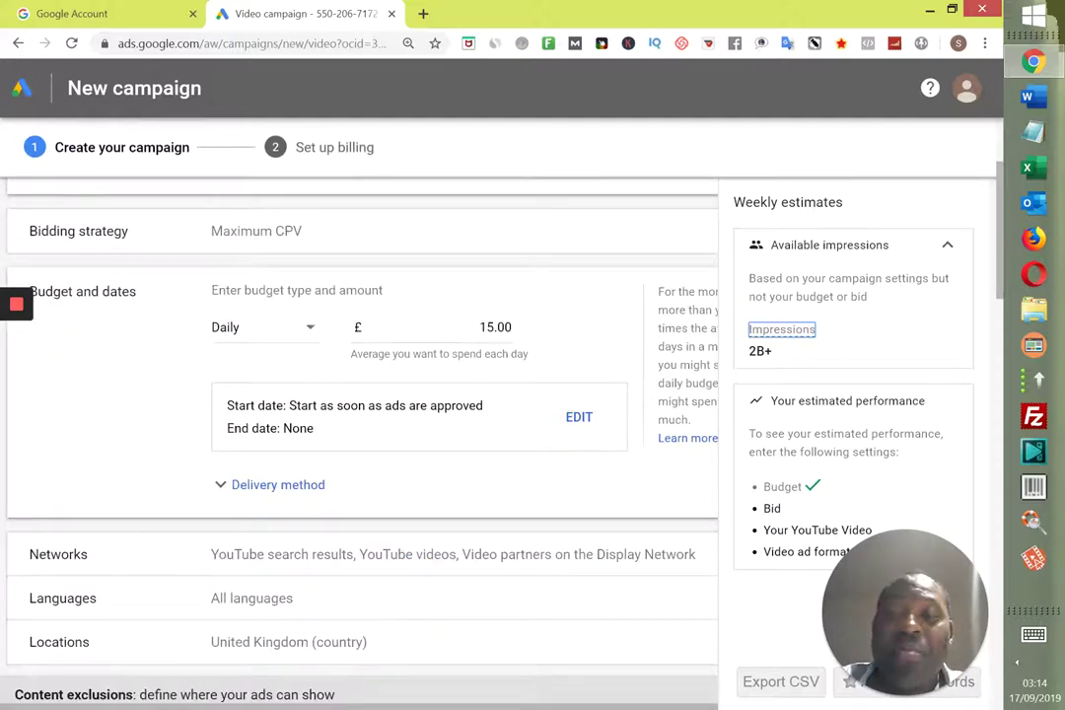
pyautogui.scroll(-1, 360, 424)
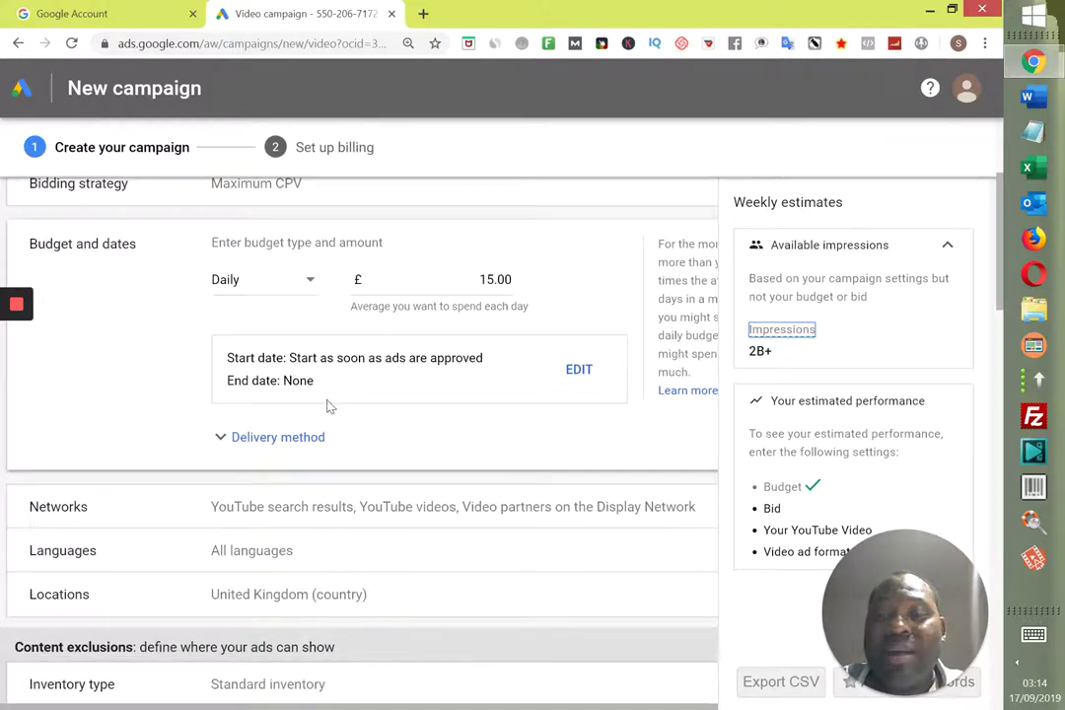
pyautogui.click(580, 372)
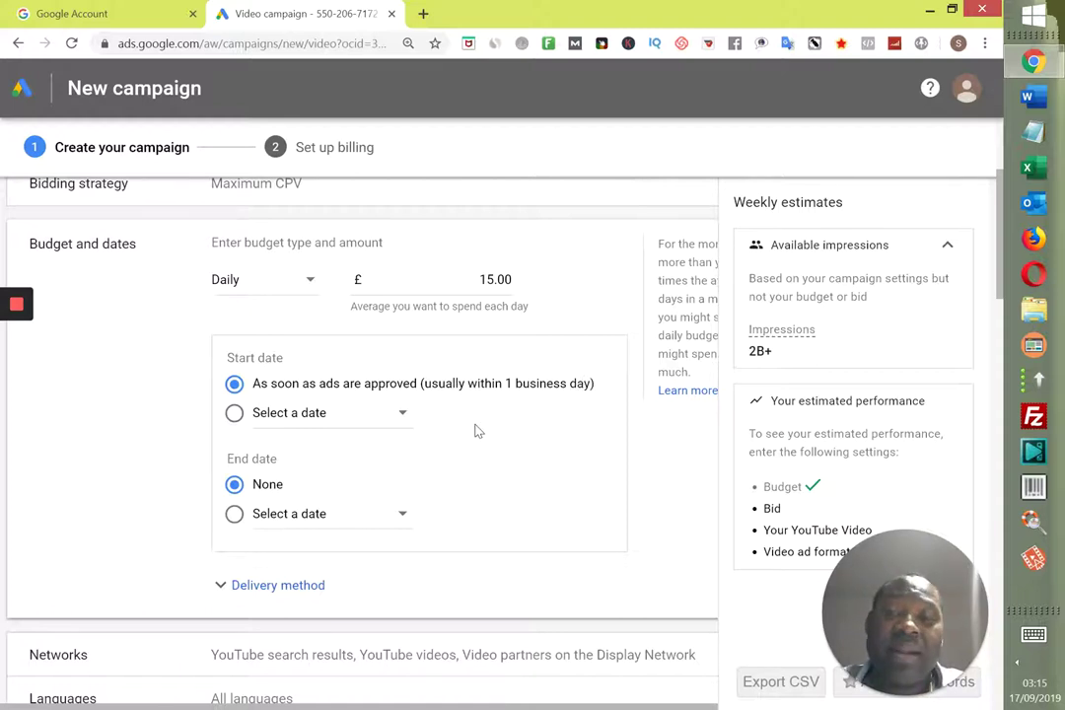
pyautogui.click(236, 415)
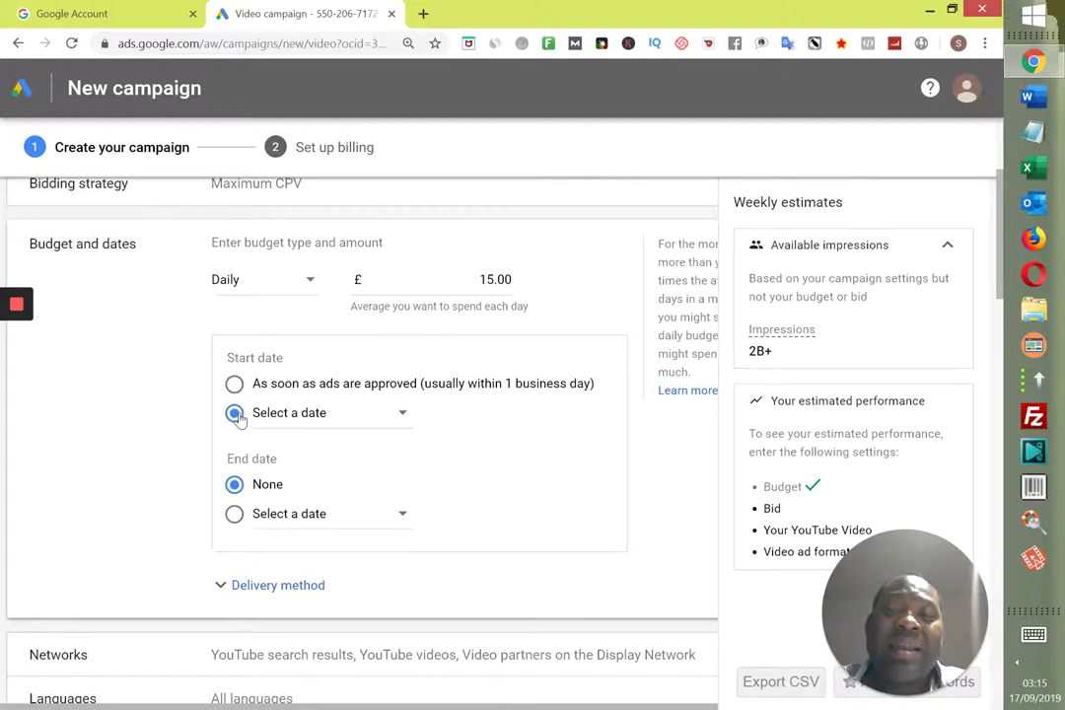
pyautogui.click(347, 413)
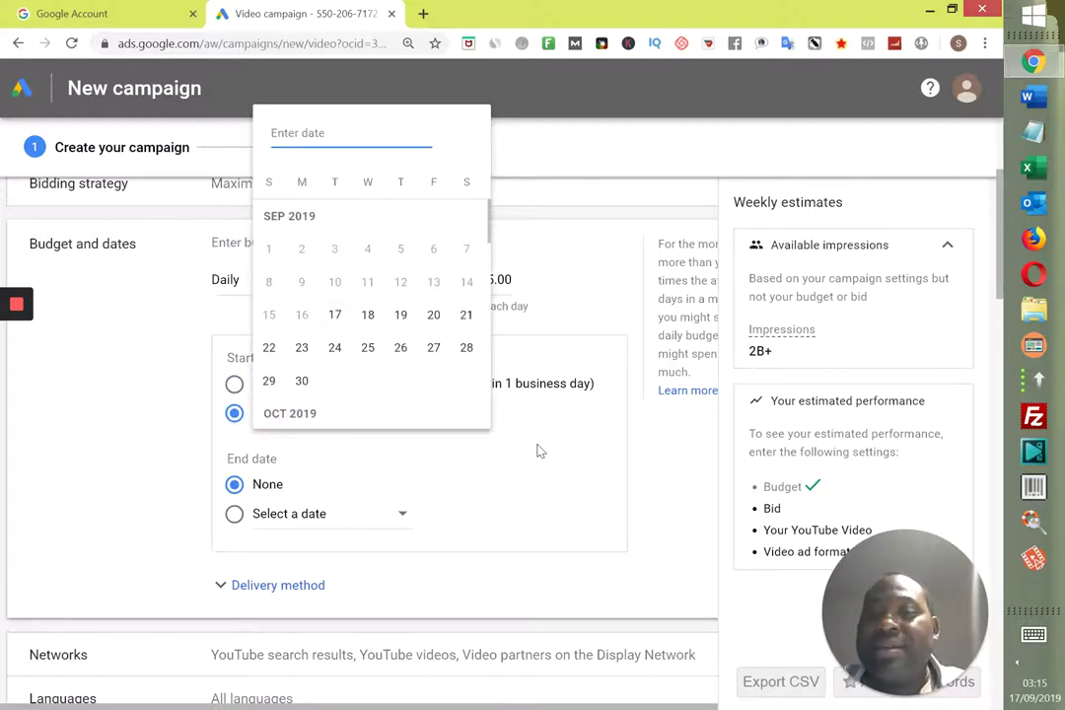
pyautogui.click(336, 318)
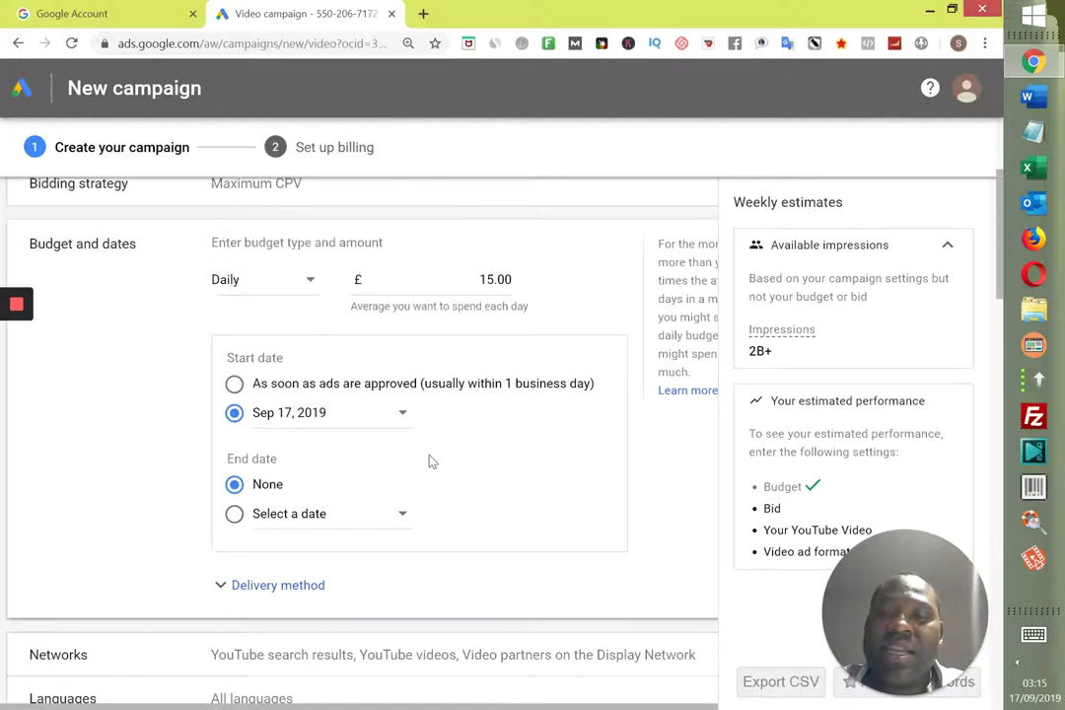
# - Give the campaign a specific end date of Sep 20, 2019
pyautogui.click(393, 525)
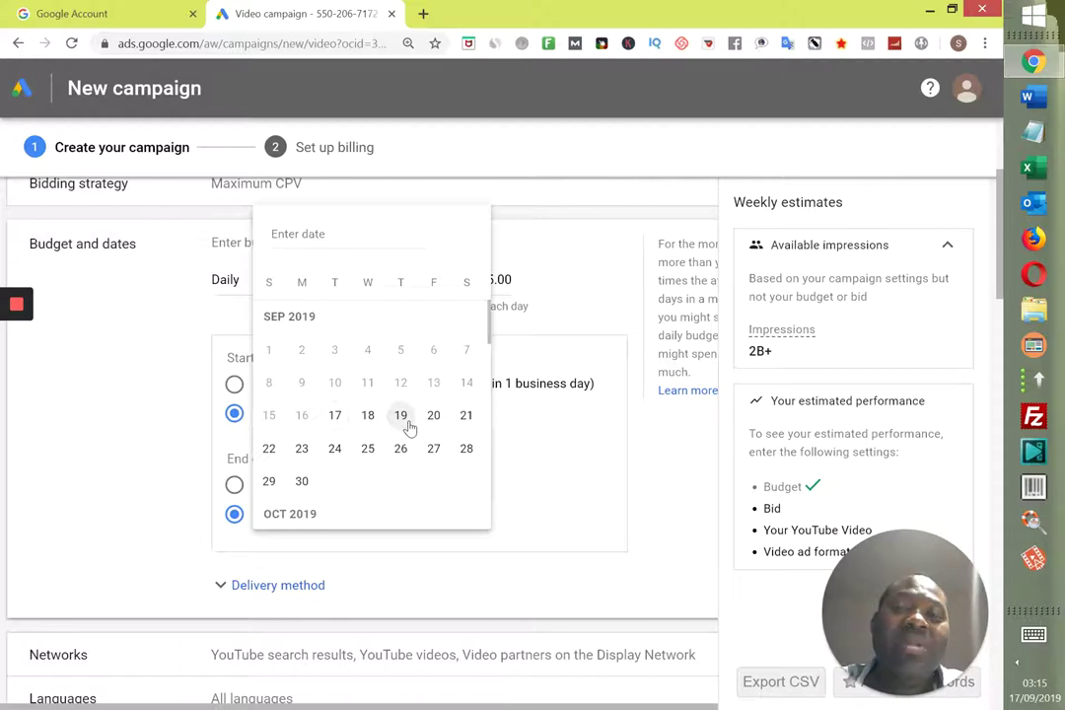
pyautogui.click(410, 427)
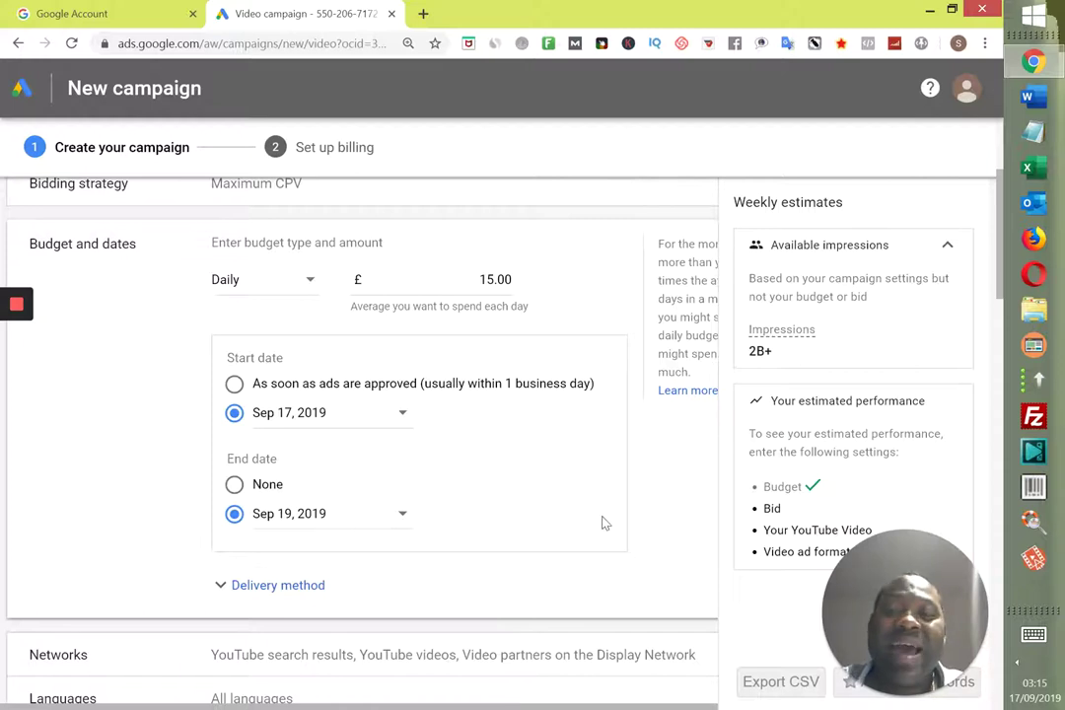
pyautogui.scroll(-1, 604, 523)
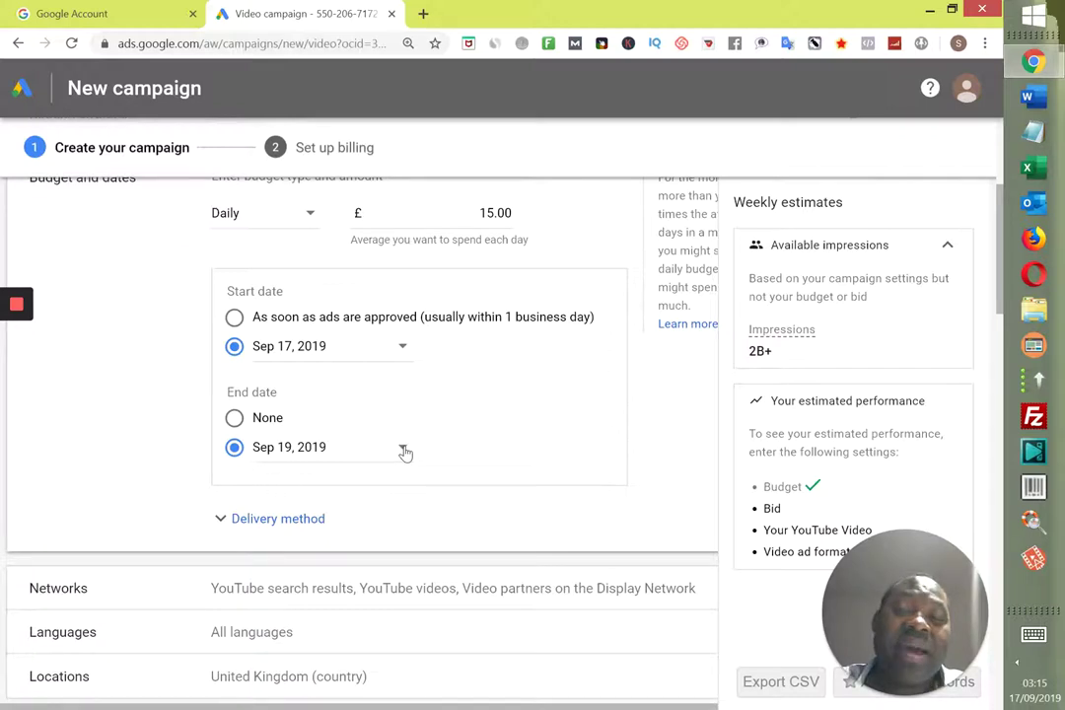
pyautogui.click(316, 447)
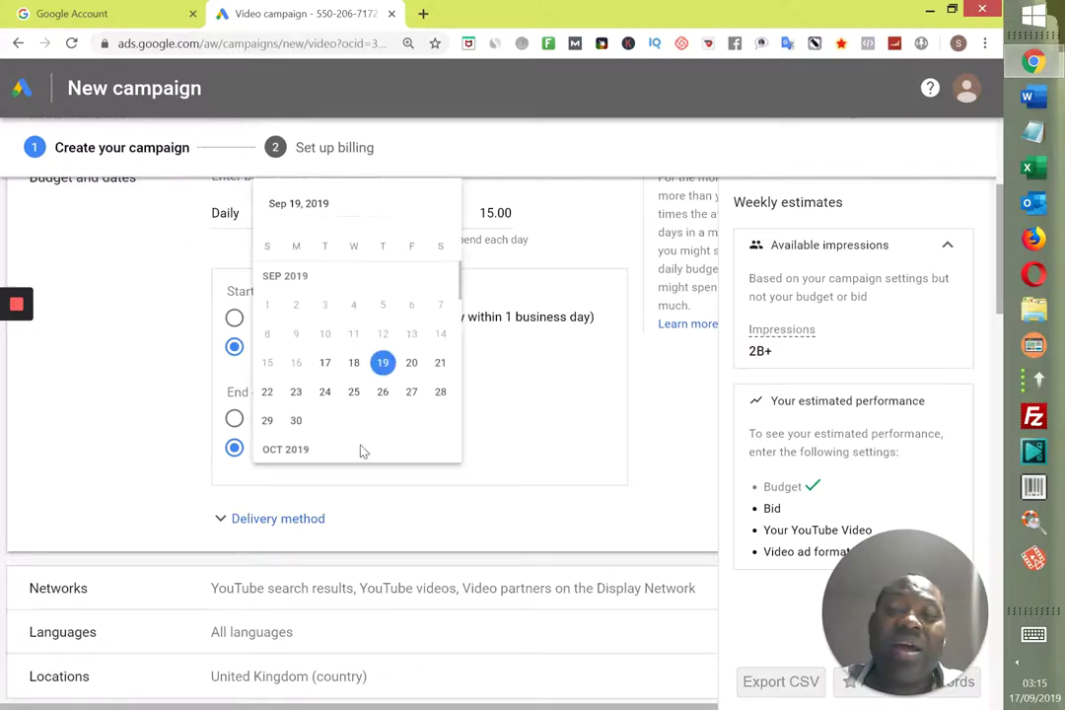
pyautogui.click(425, 363)
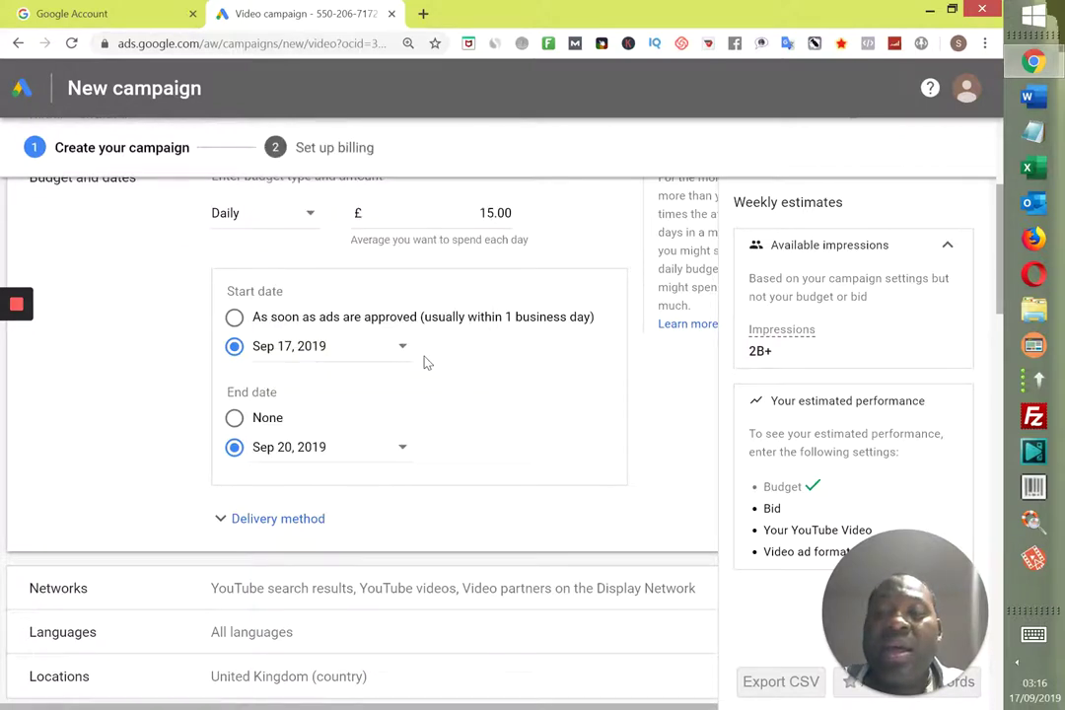
# - Expand the campaign's delivery method settings and choose Accelerated delivery
pyautogui.scroll(-1, 426, 363)
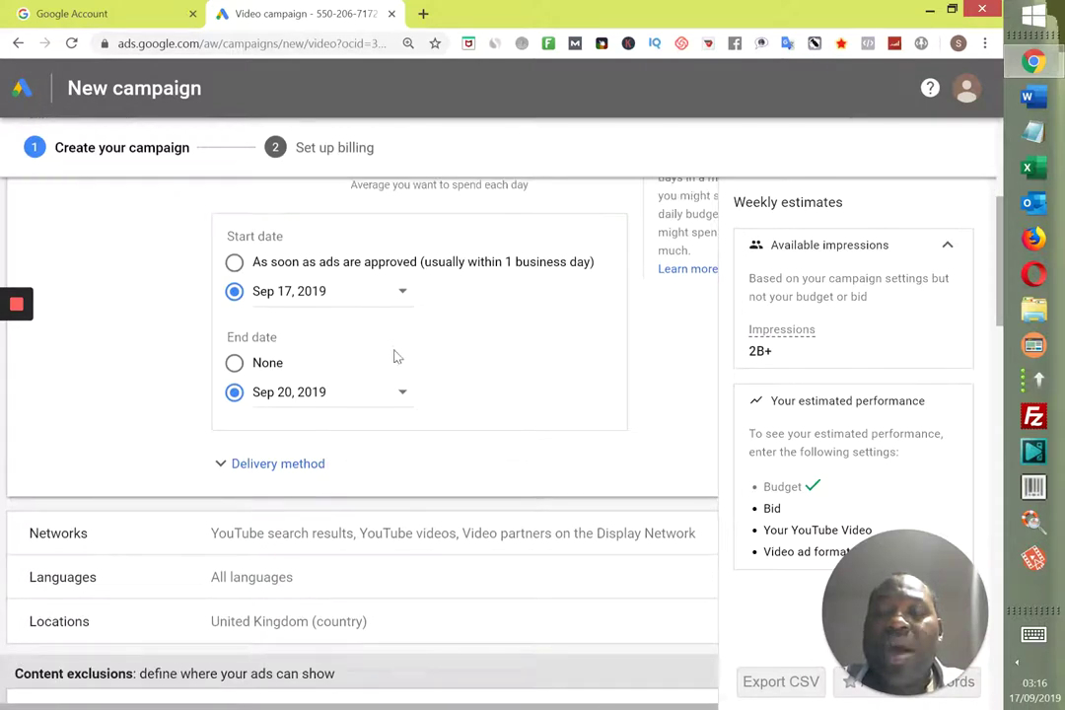
pyautogui.click(264, 468)
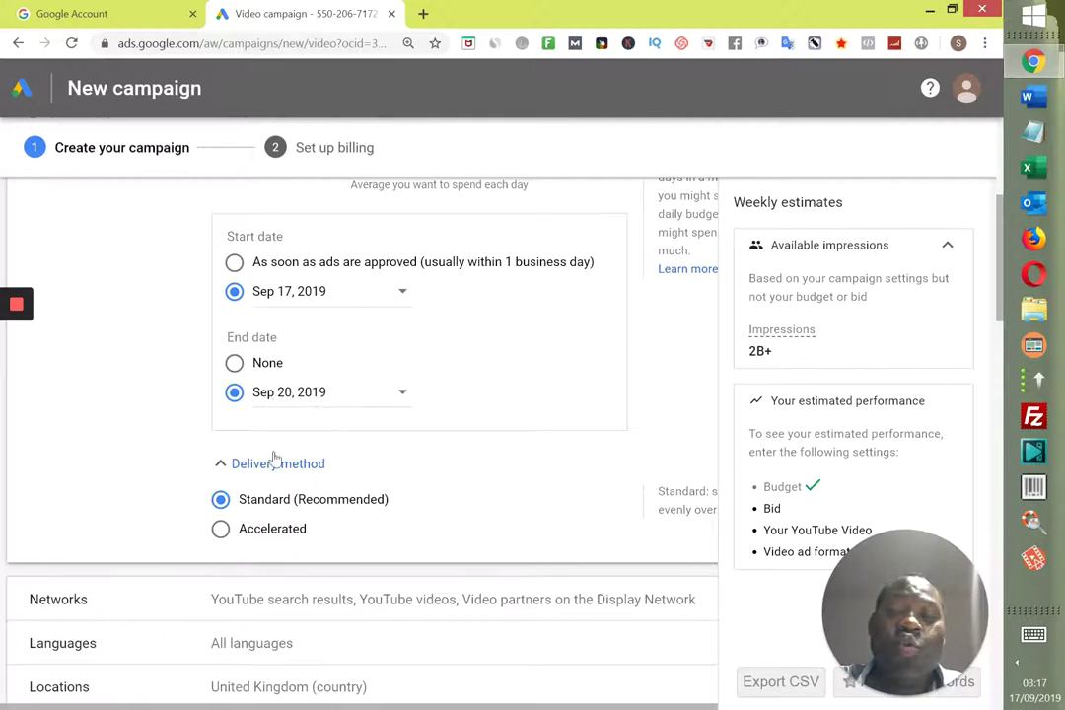
pyautogui.click(222, 531)
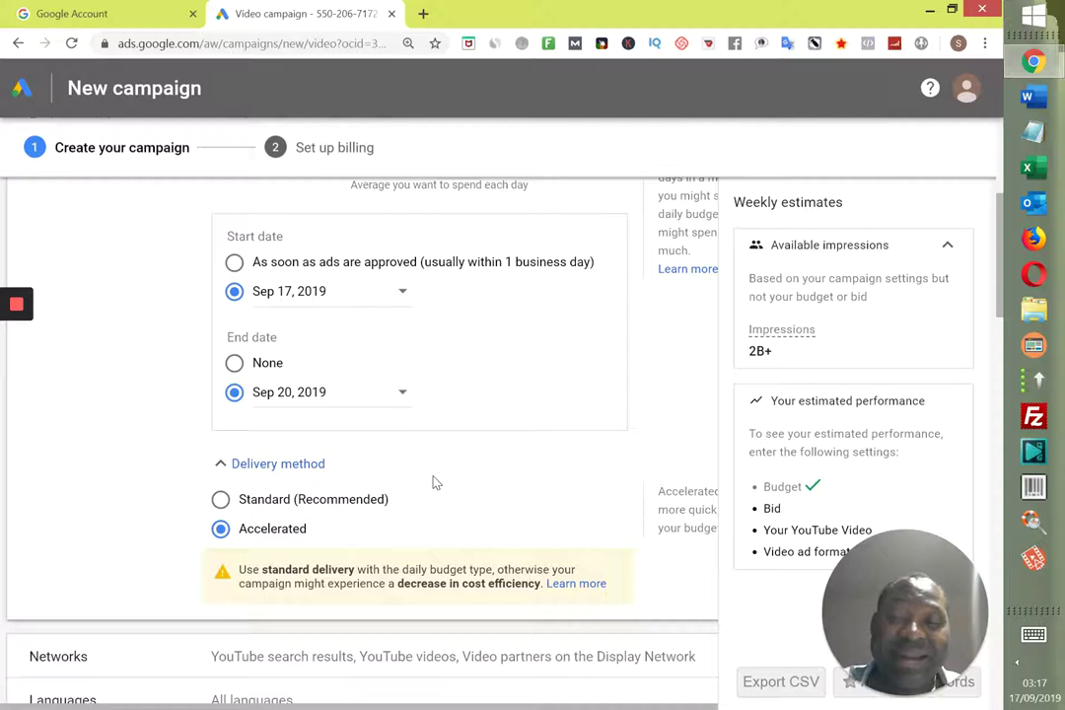
# - Edit the campaign's networks to exclude Video partners on the Display Network
pyautogui.scroll(-1, 434, 482)
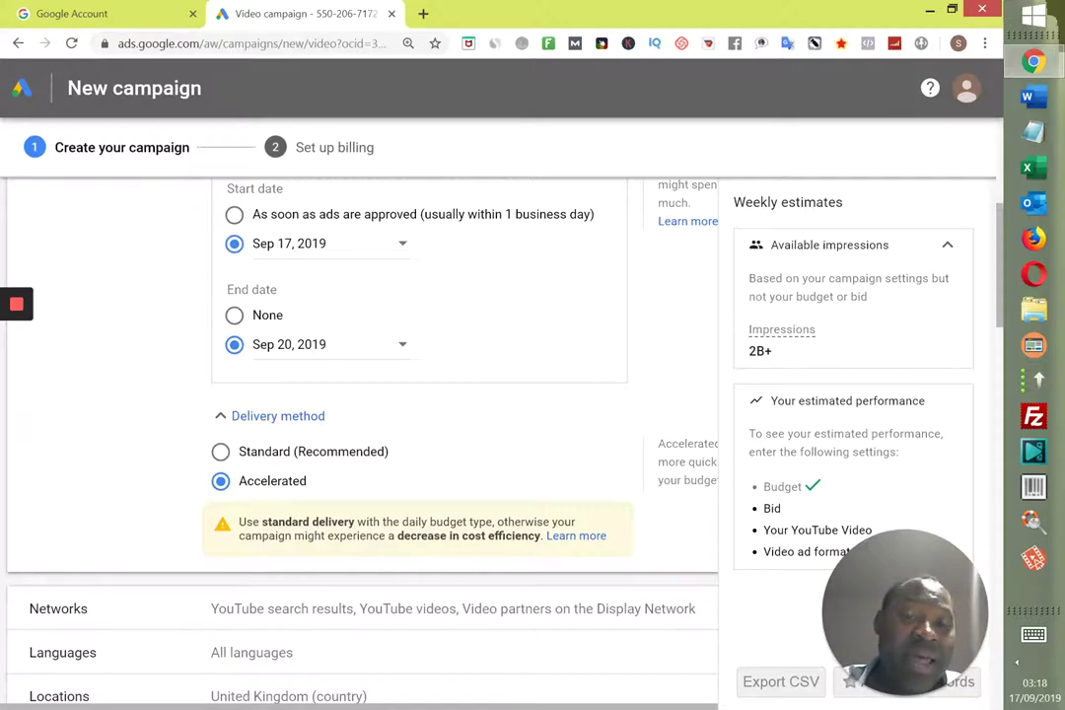
pyautogui.scroll(-1, 360, 444)
pyautogui.scroll(-1, 360, 444)
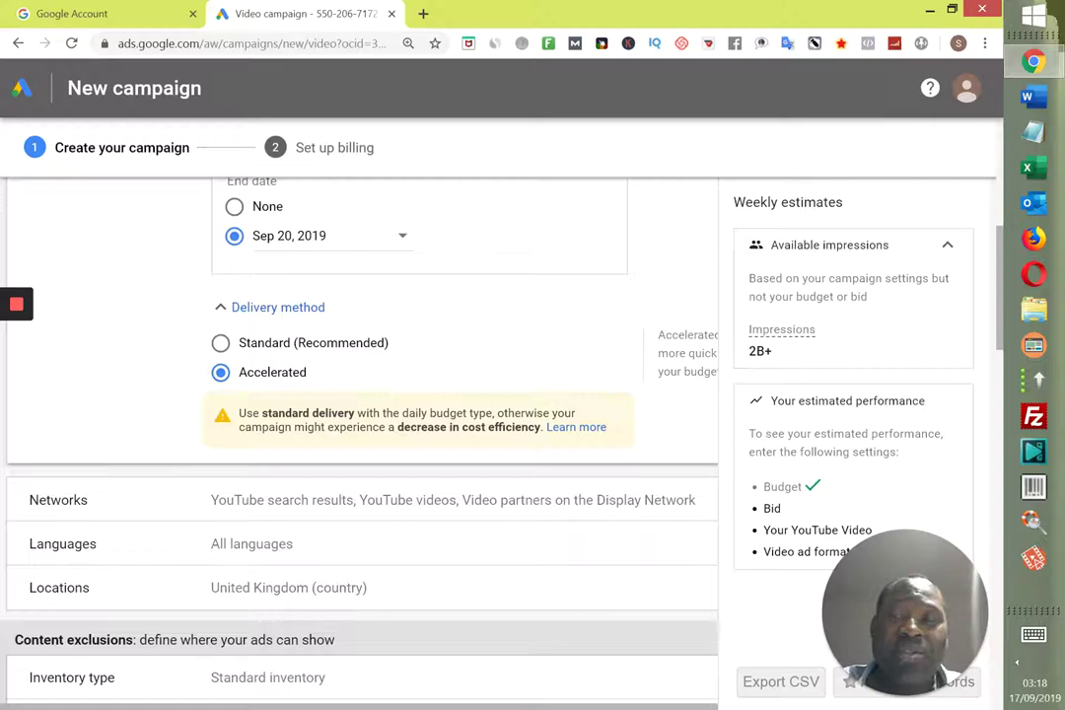
pyautogui.scroll(-1, 360, 444)
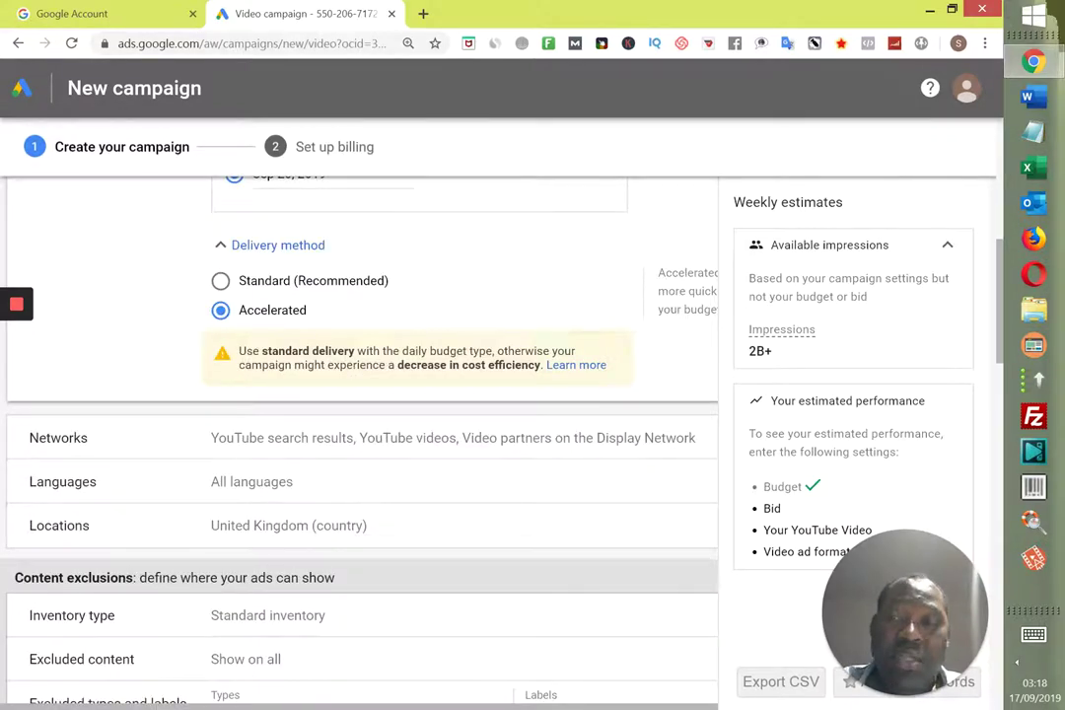
pyautogui.scroll(-1, 360, 444)
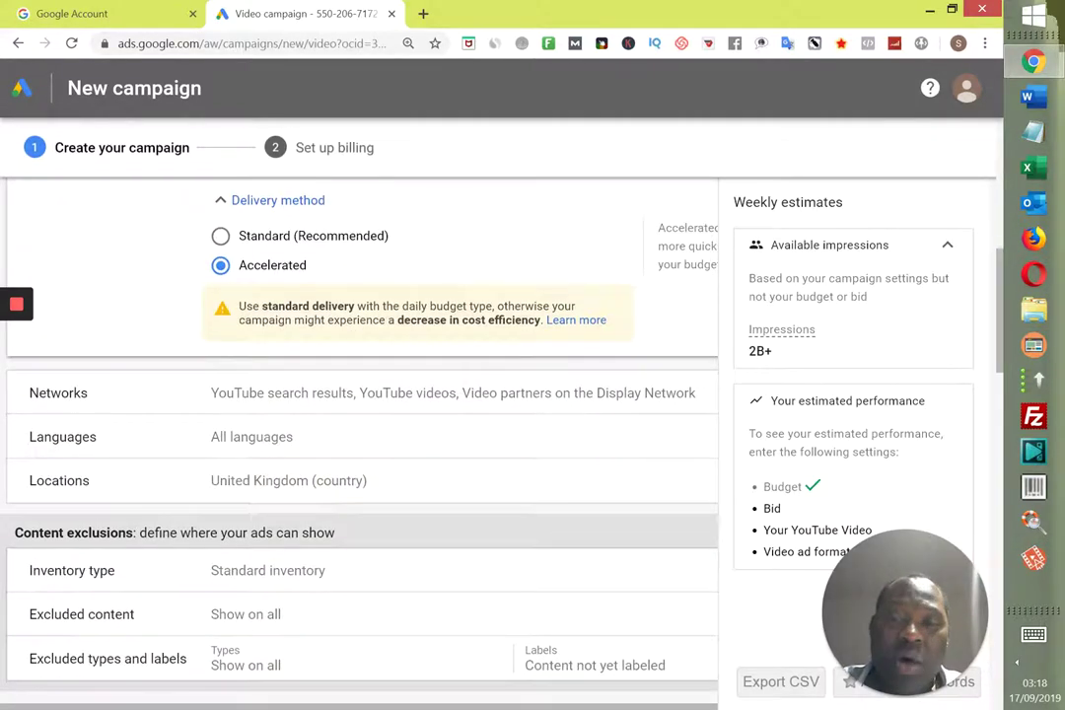
pyautogui.click(333, 408)
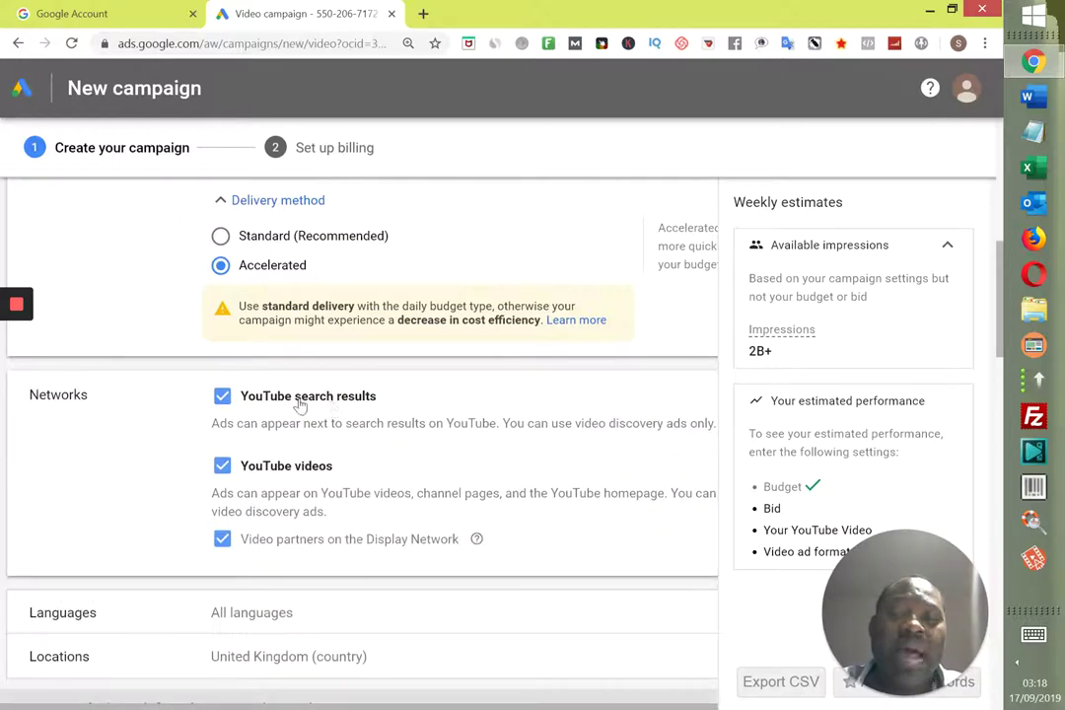
pyautogui.click(222, 541)
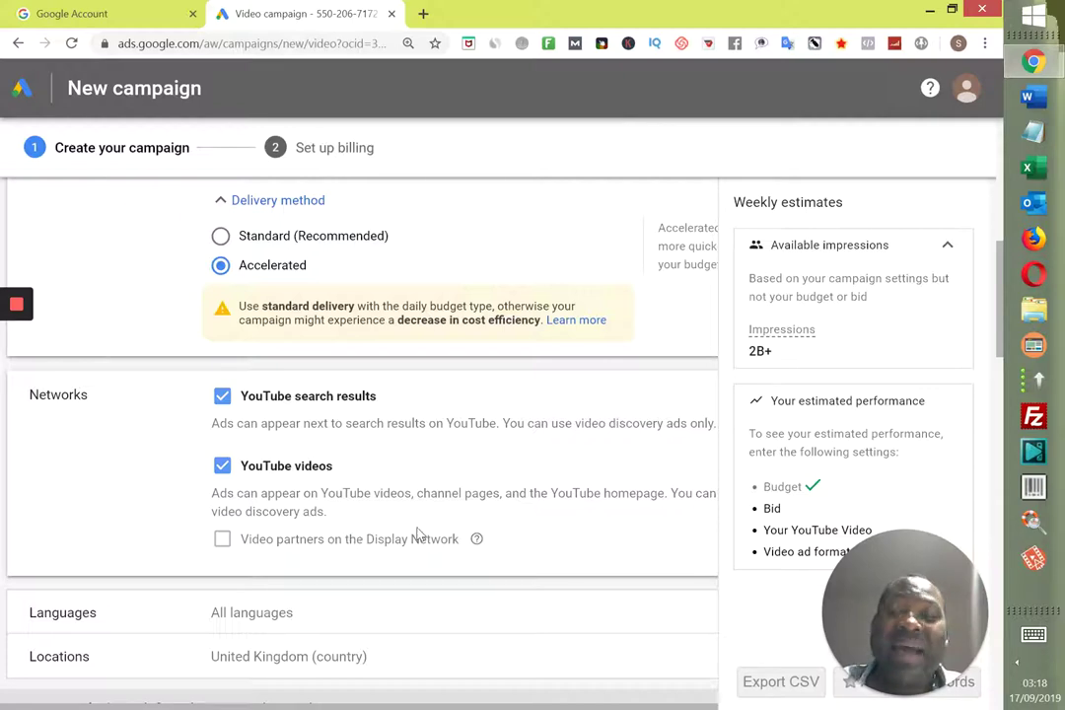
# - Restrict the campaign's target languages to English
pyautogui.scroll(-1, 418, 534)
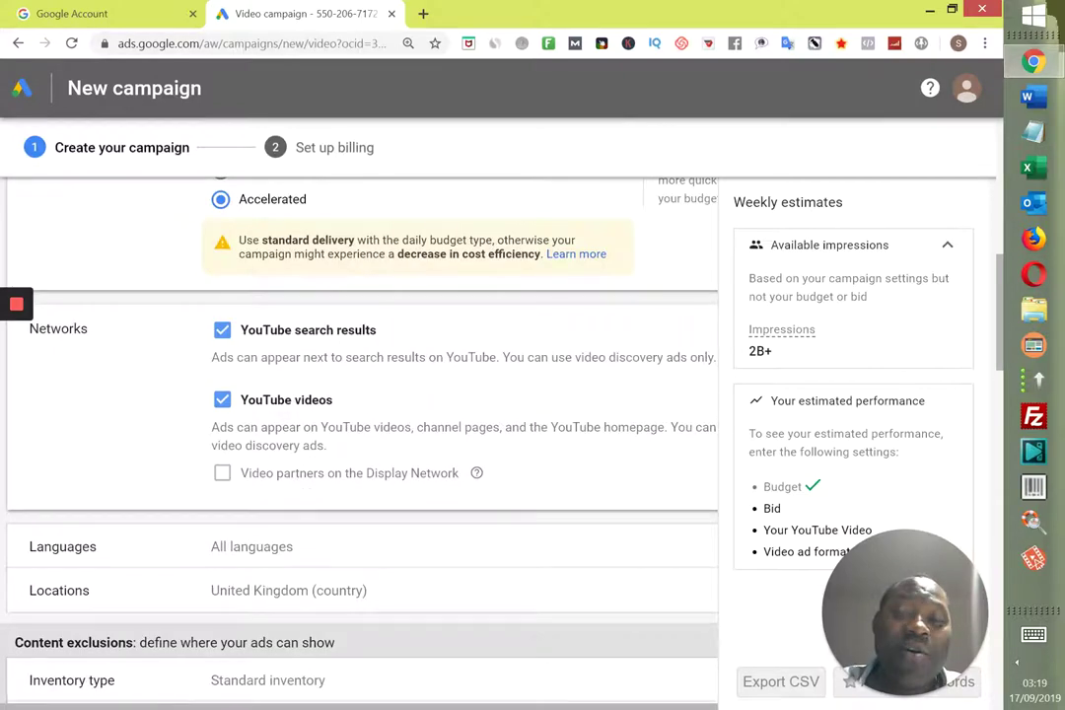
pyautogui.scroll(-1, 418, 534)
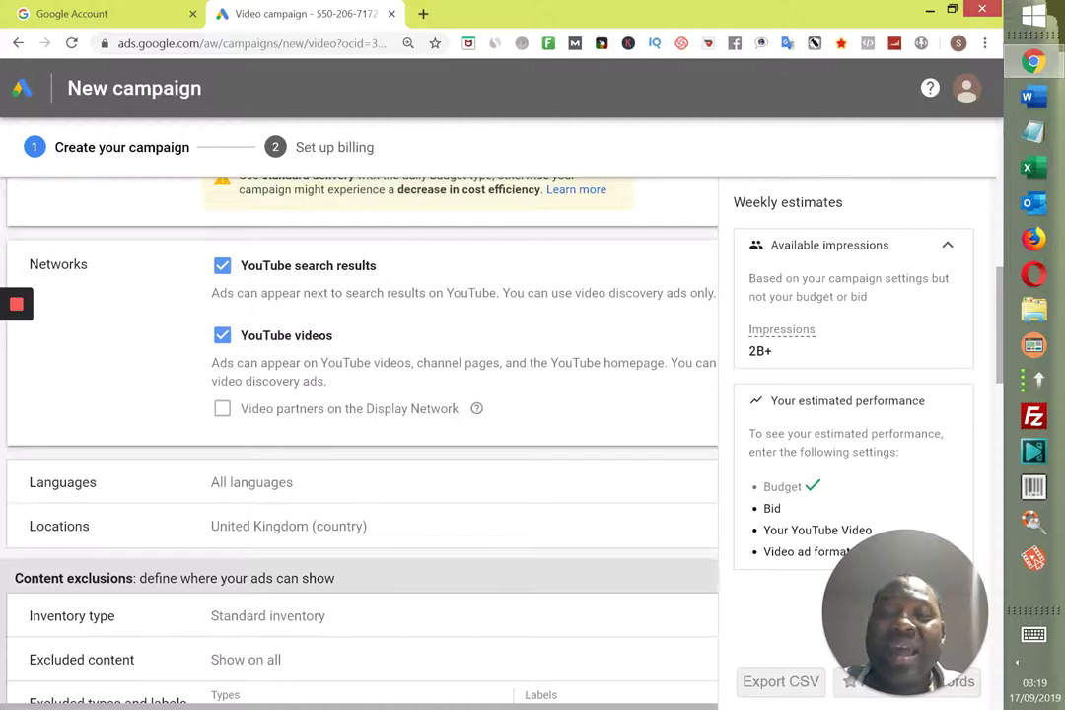
pyautogui.scroll(-1, 418, 534)
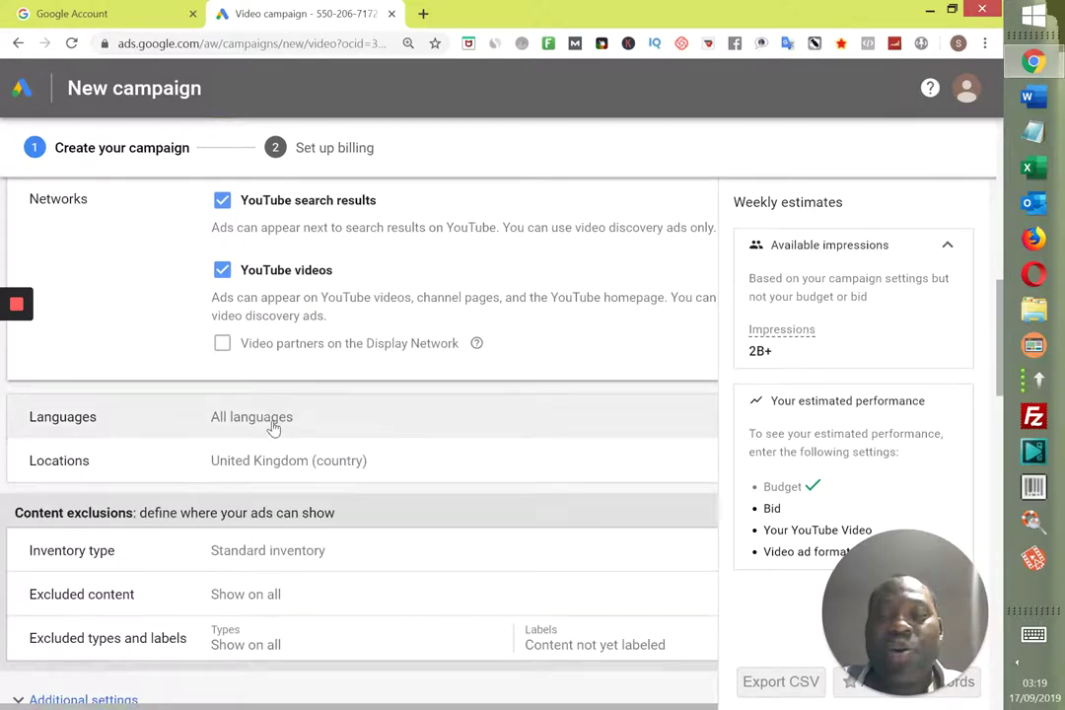
pyautogui.click(274, 426)
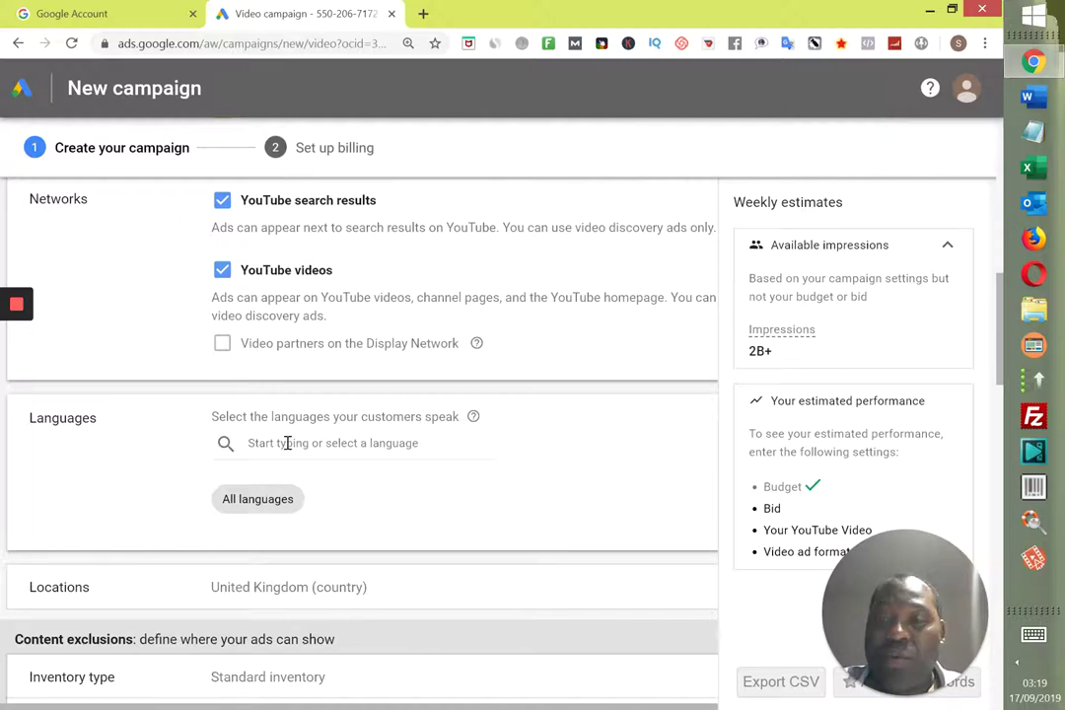
pyautogui.click(333, 442)
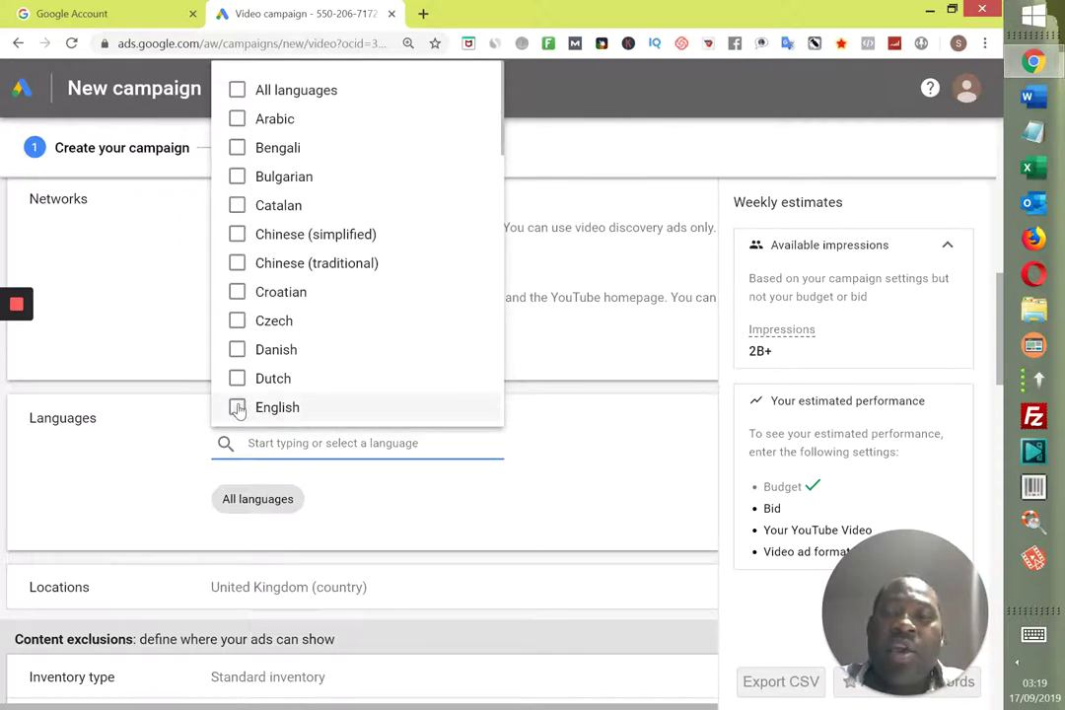
pyautogui.click(238, 408)
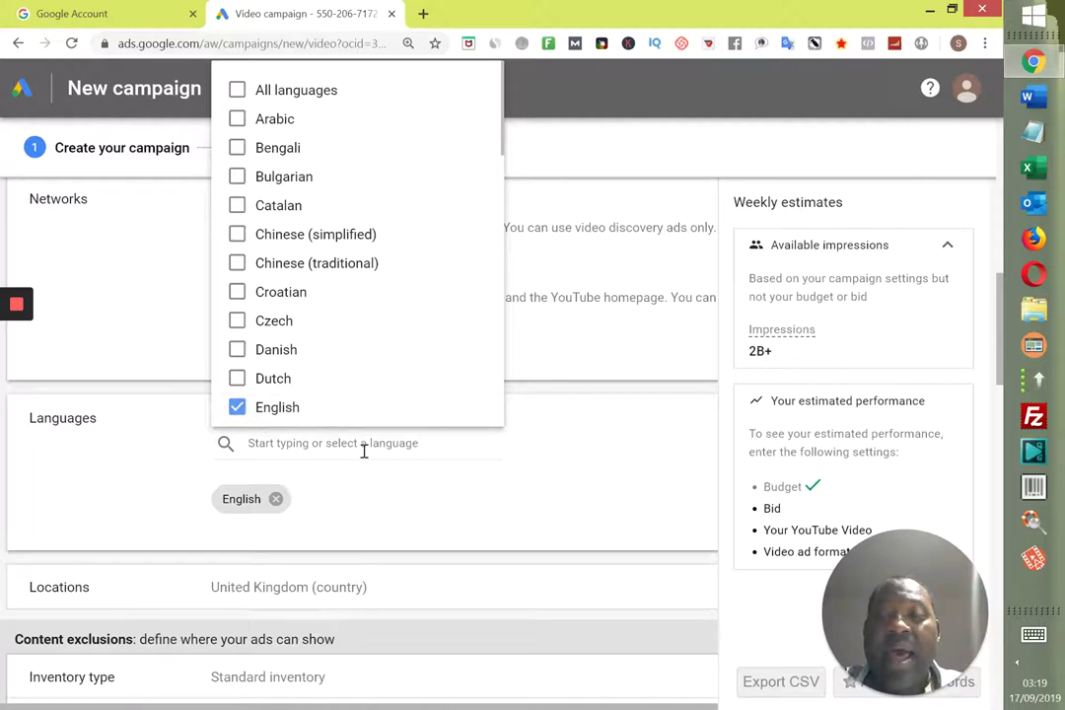
pyautogui.click(409, 489)
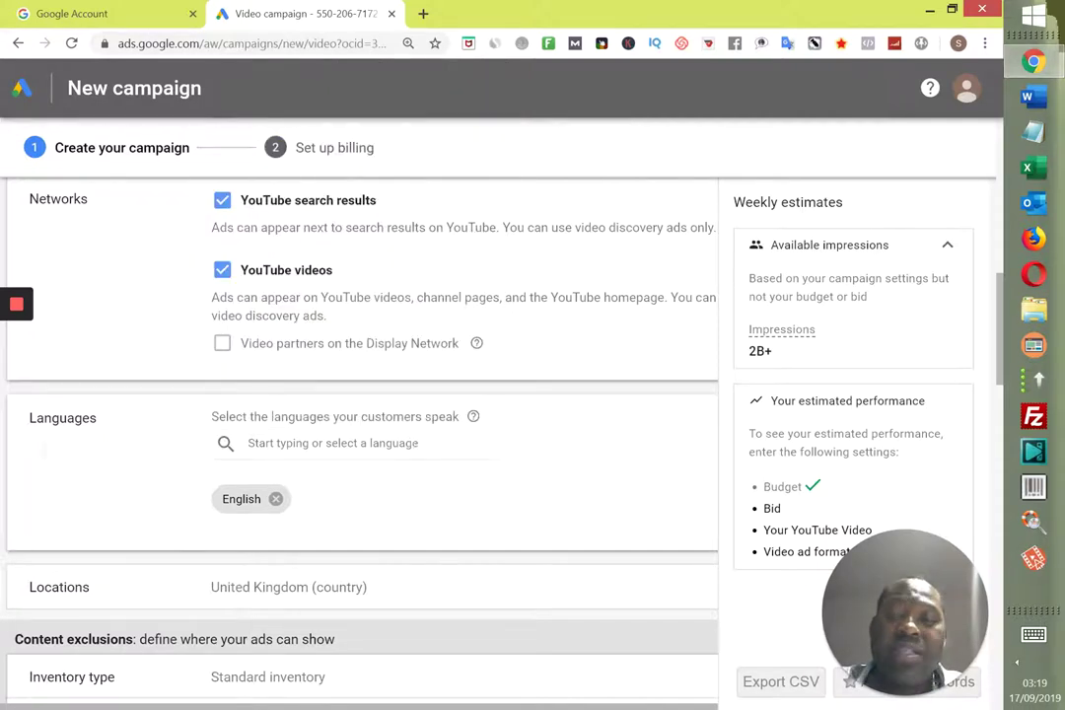
# - Edit the campaign's locations, choose to enter another location, and target the country United States
pyautogui.scroll(-1, 413, 444)
pyautogui.scroll(-1, 355, 425)
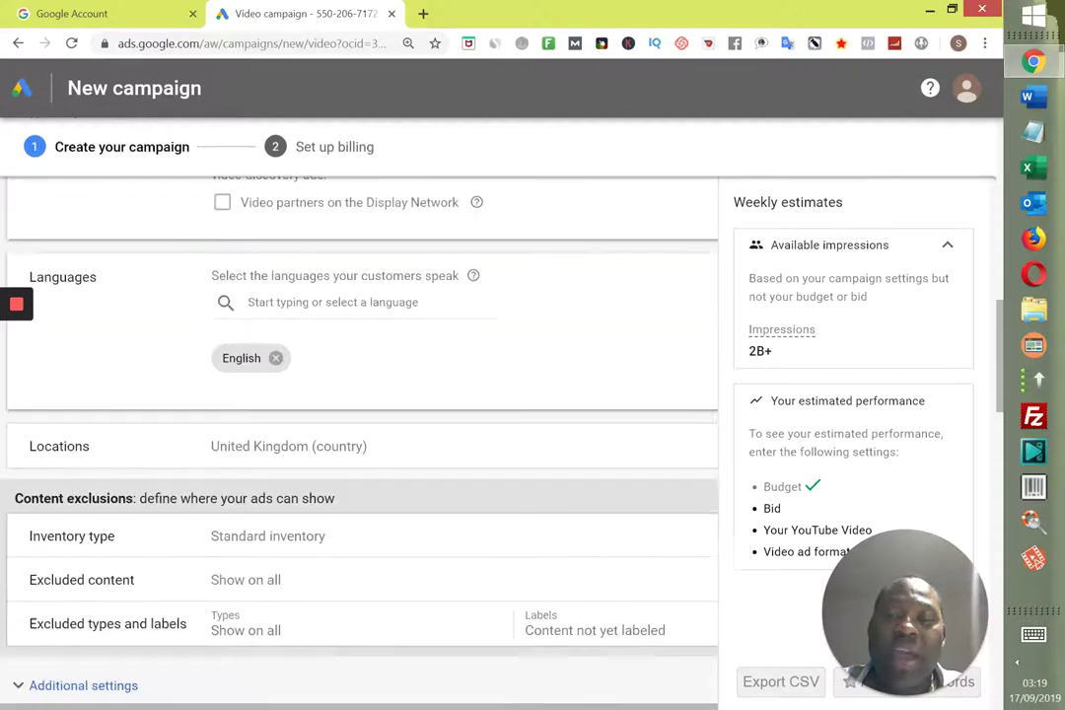
pyautogui.click(236, 455)
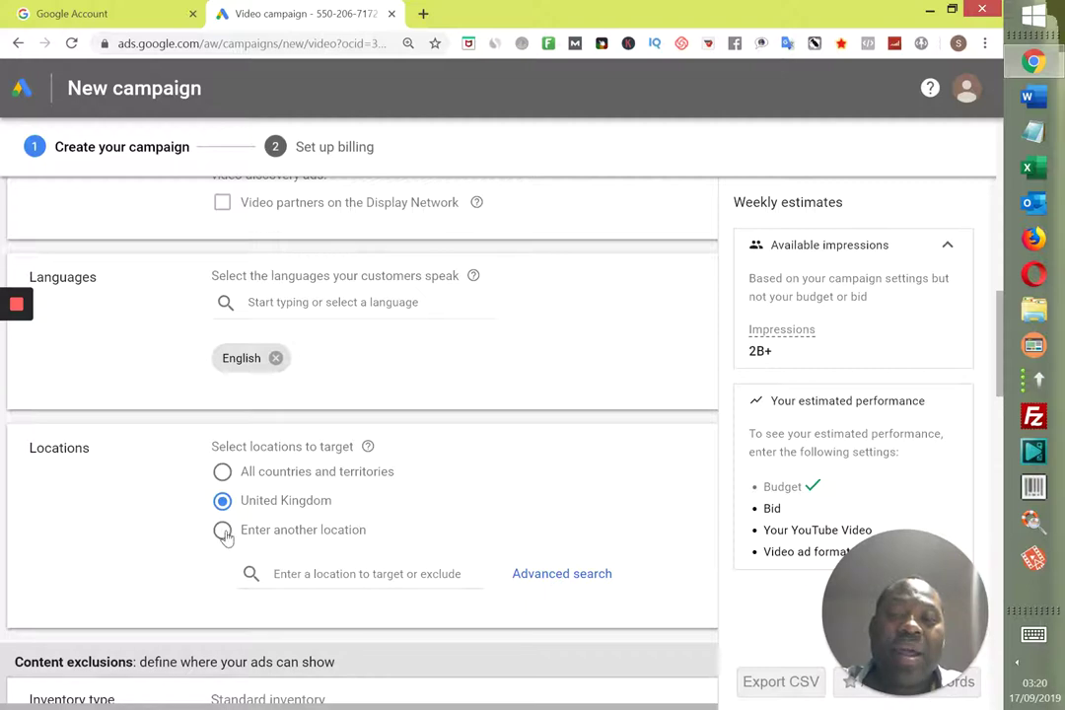
pyautogui.click(223, 533)
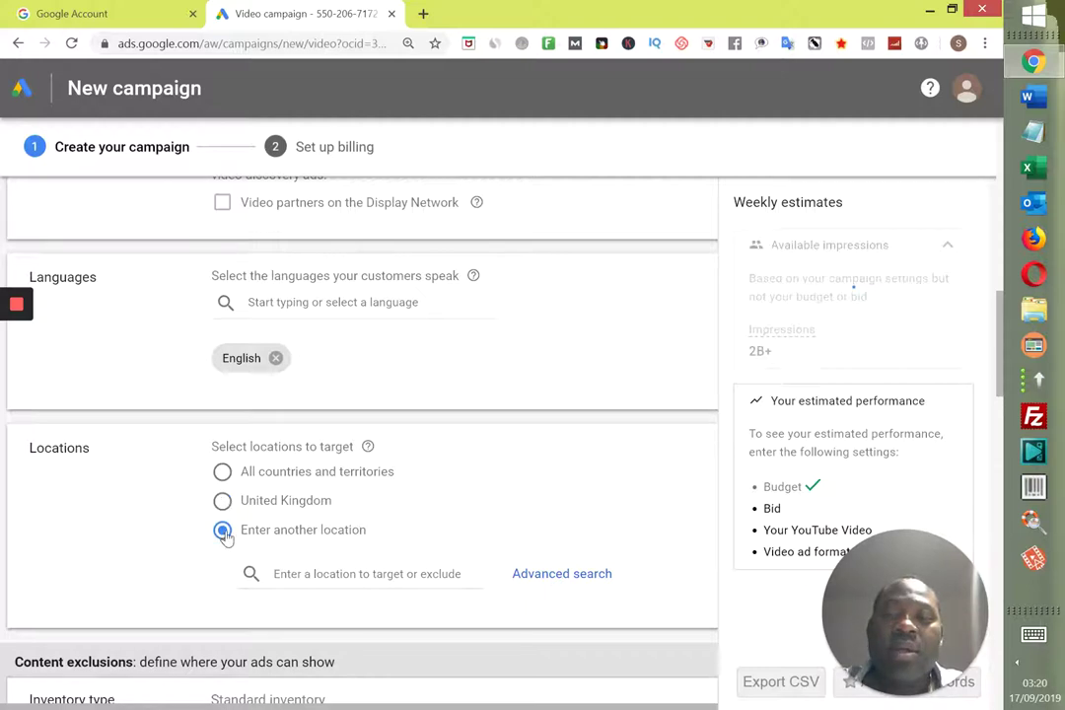
pyautogui.click(311, 575)
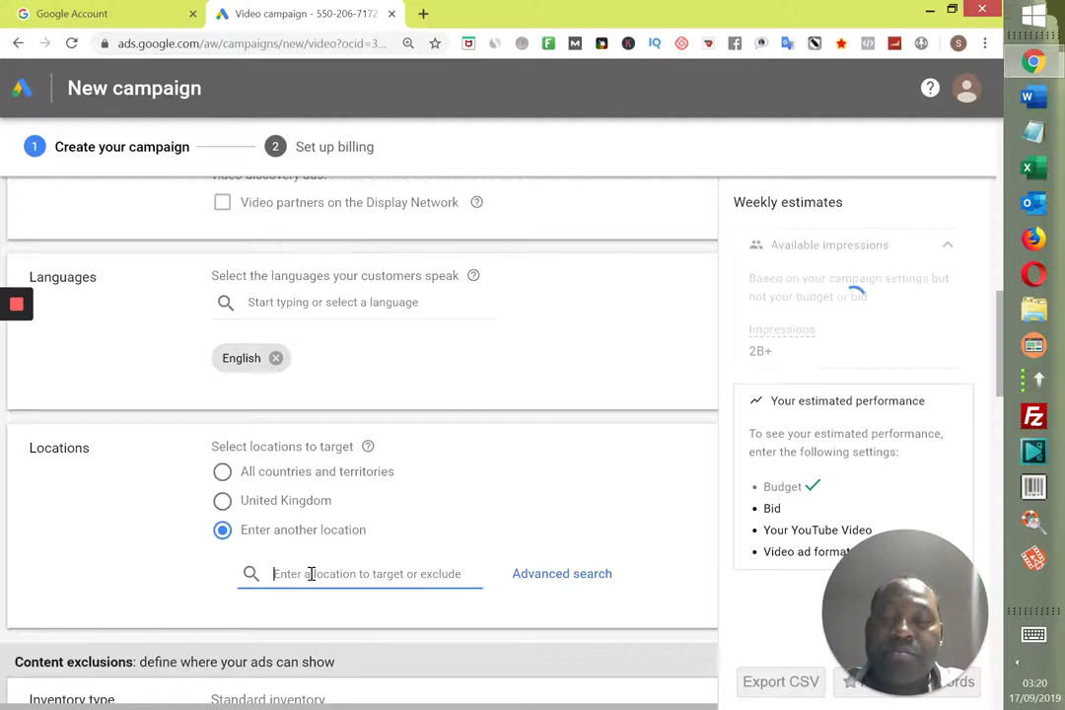
pyautogui.write('u')
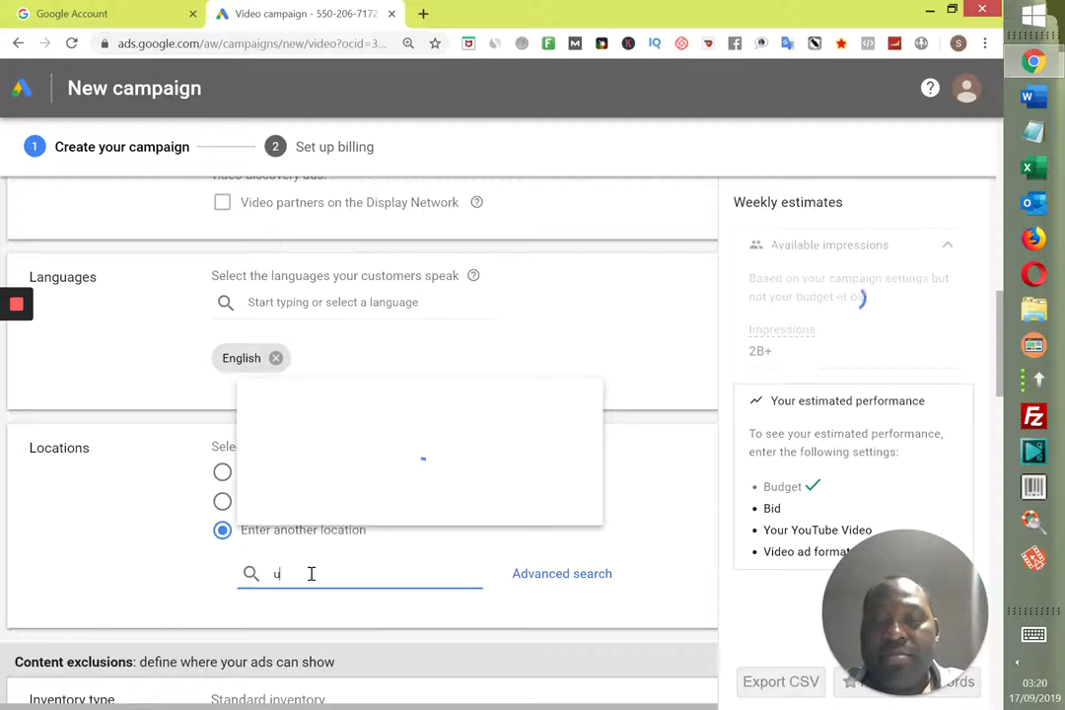
pyautogui.write('n')
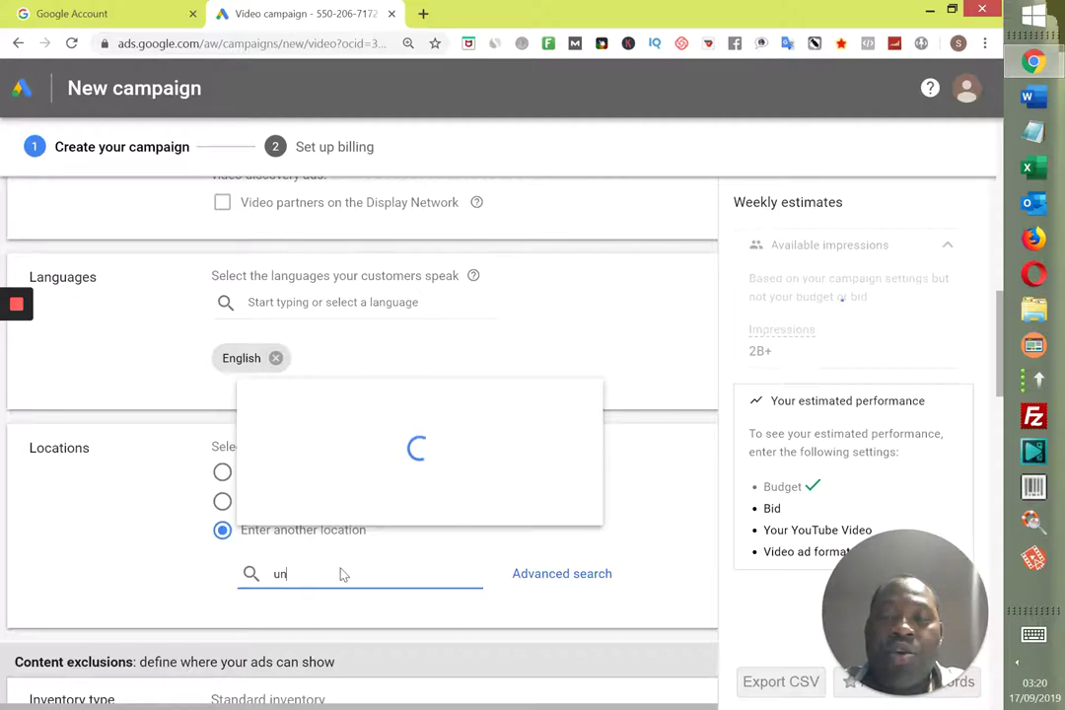
pyautogui.write('ited')
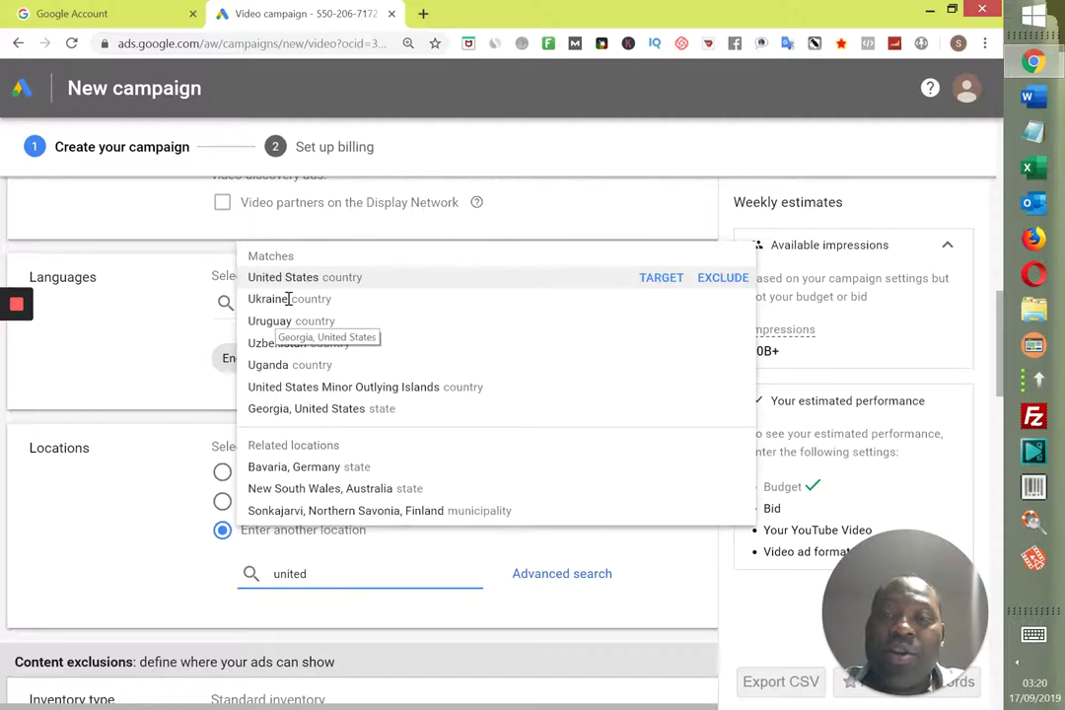
pyautogui.click(660, 278)
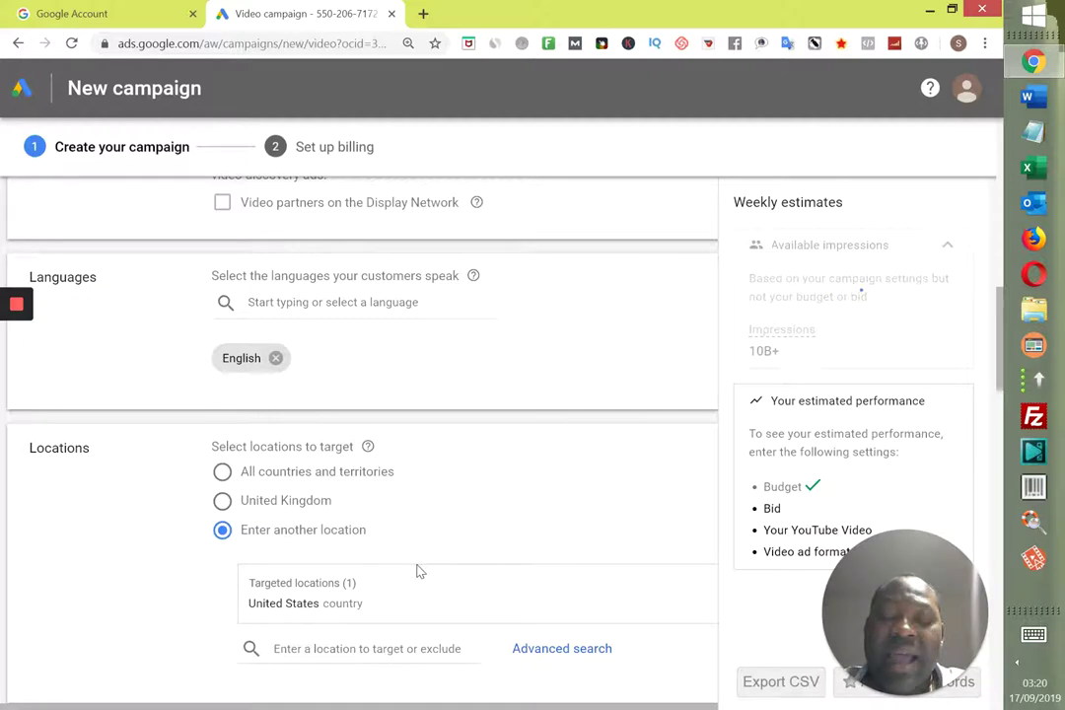
# - Add the country United Kingdom to the campaign's targeted locations
pyautogui.click(345, 649)
pyautogui.write('u')
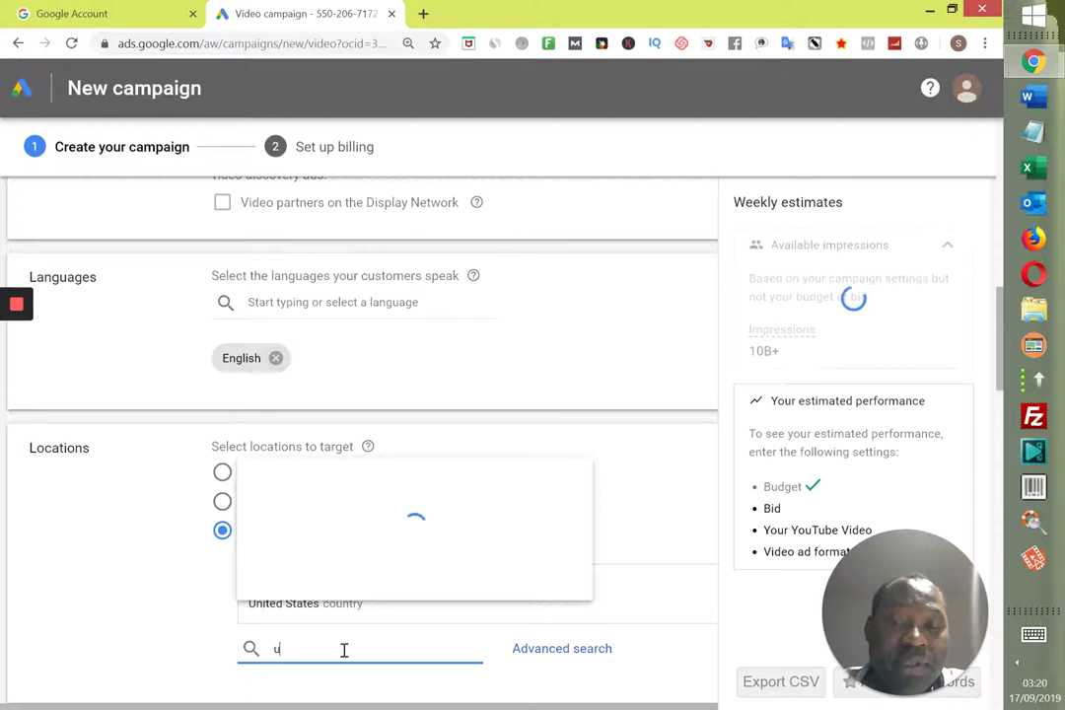
pyautogui.write('n')
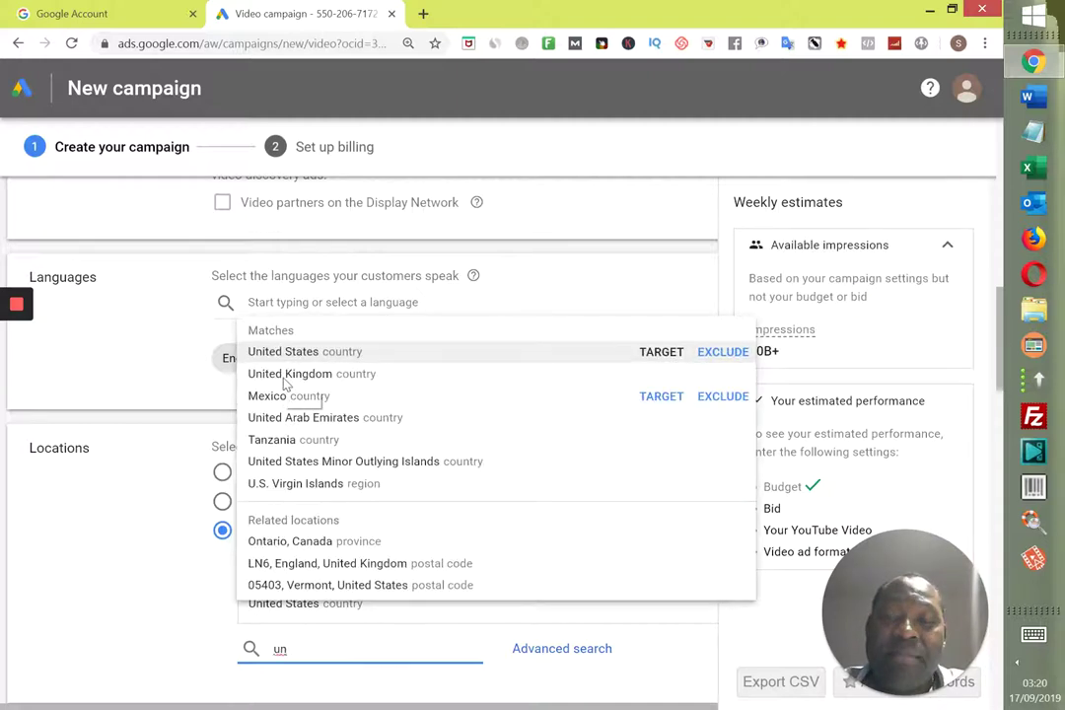
pyautogui.click(651, 352)
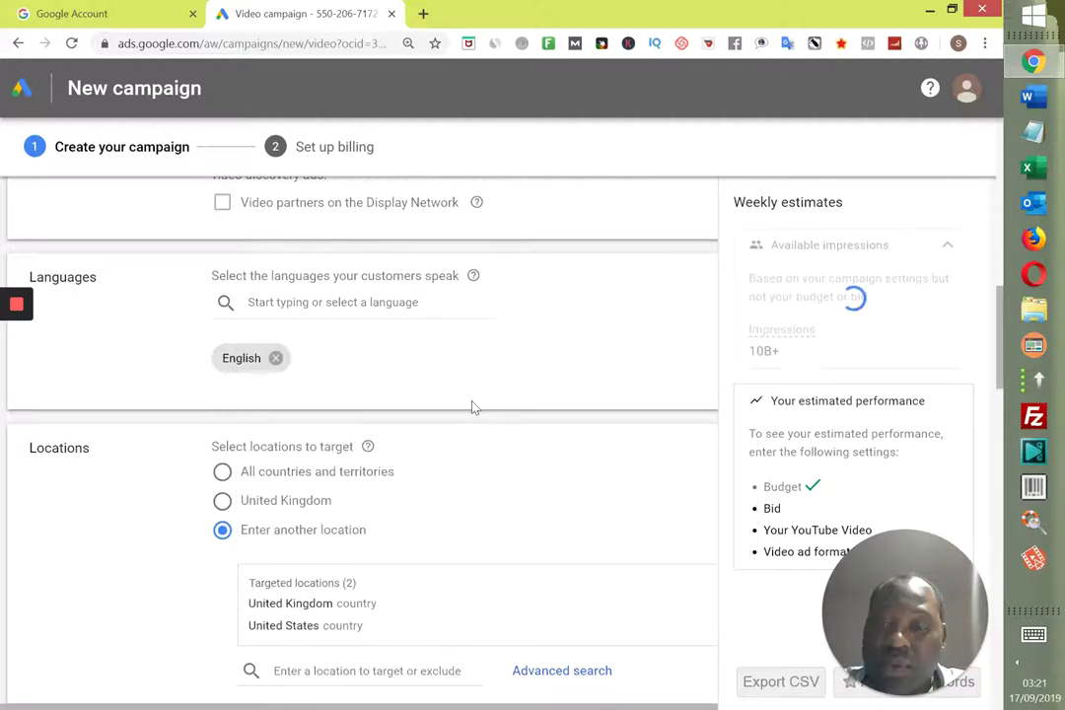
# - Add the country Canada to the campaign's targeted locations
pyautogui.click(387, 671)
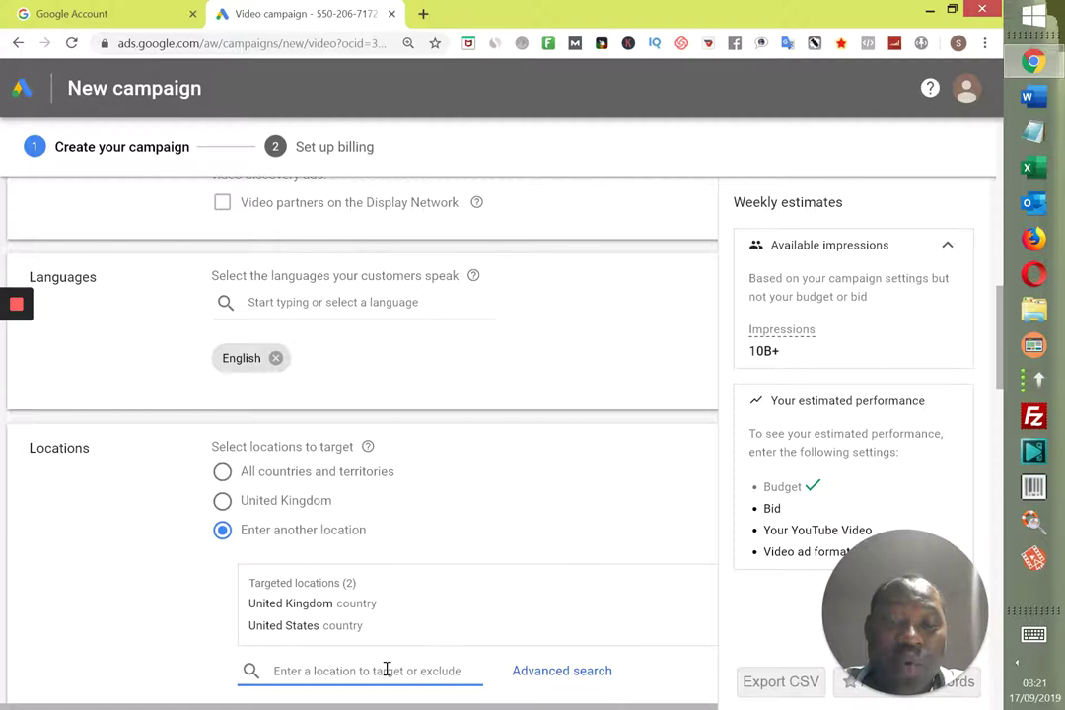
pyautogui.write('c')
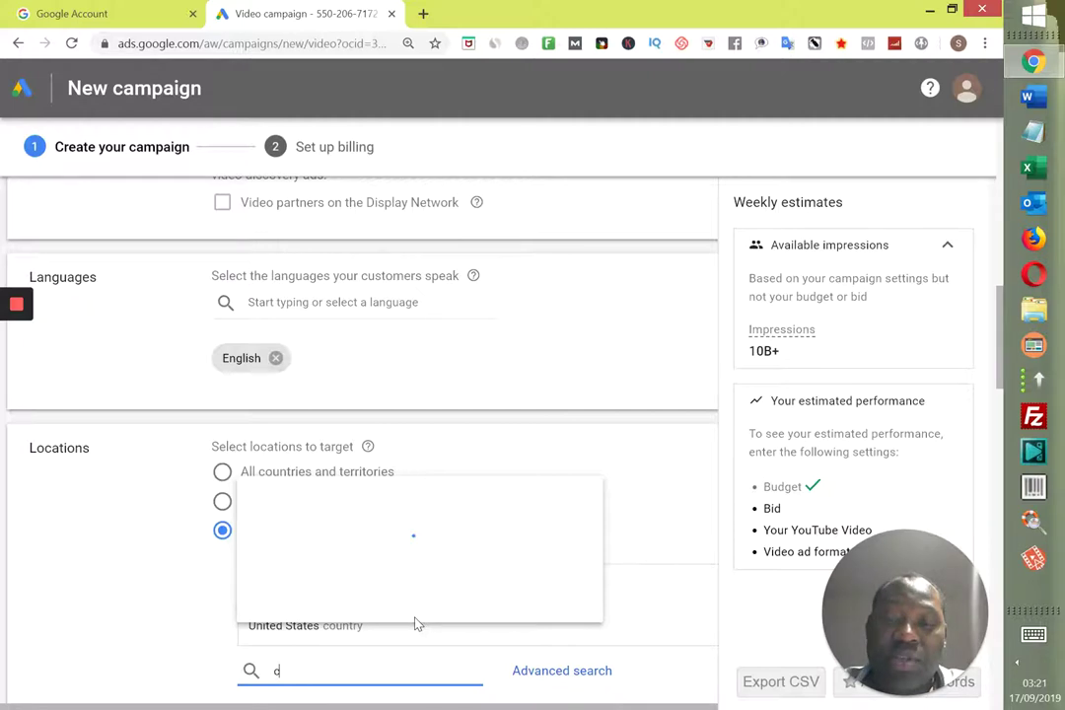
pyautogui.write('an')
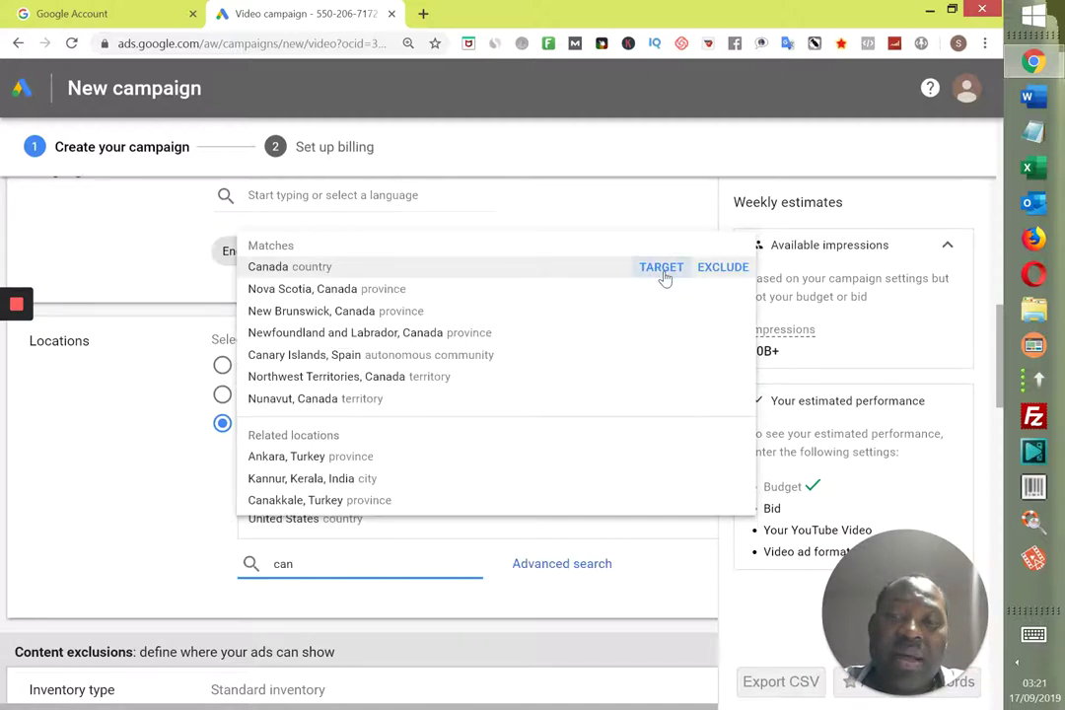
pyautogui.click(661, 268)
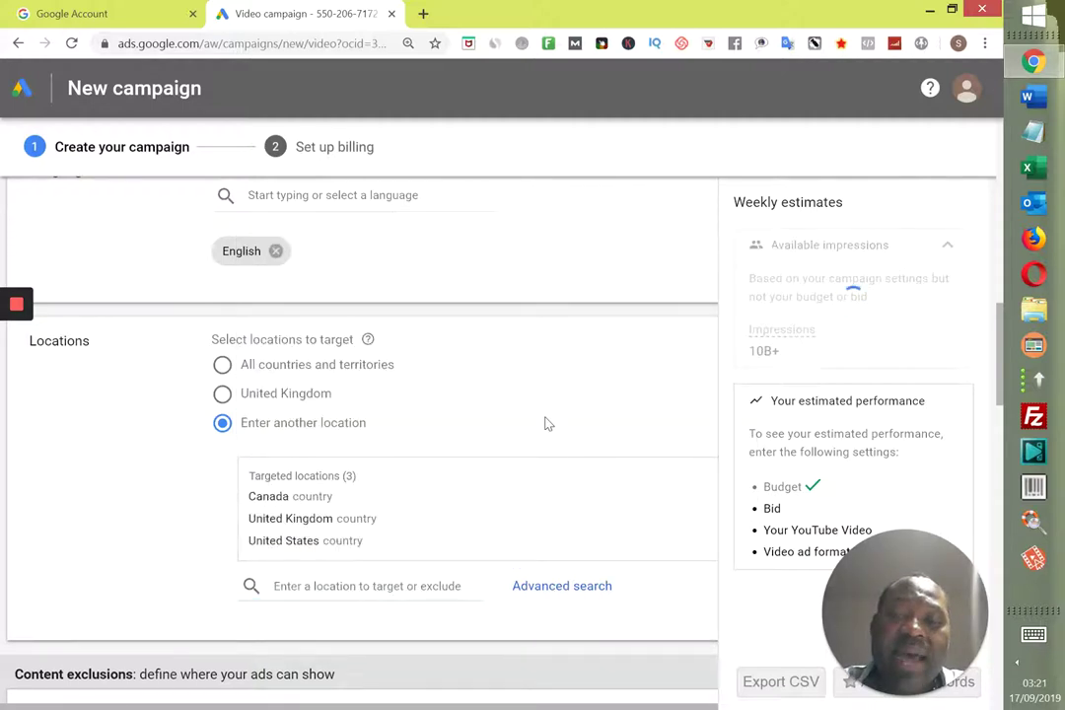
# - Add the country Australia to the campaign's targeted locations
pyautogui.click(315, 590)
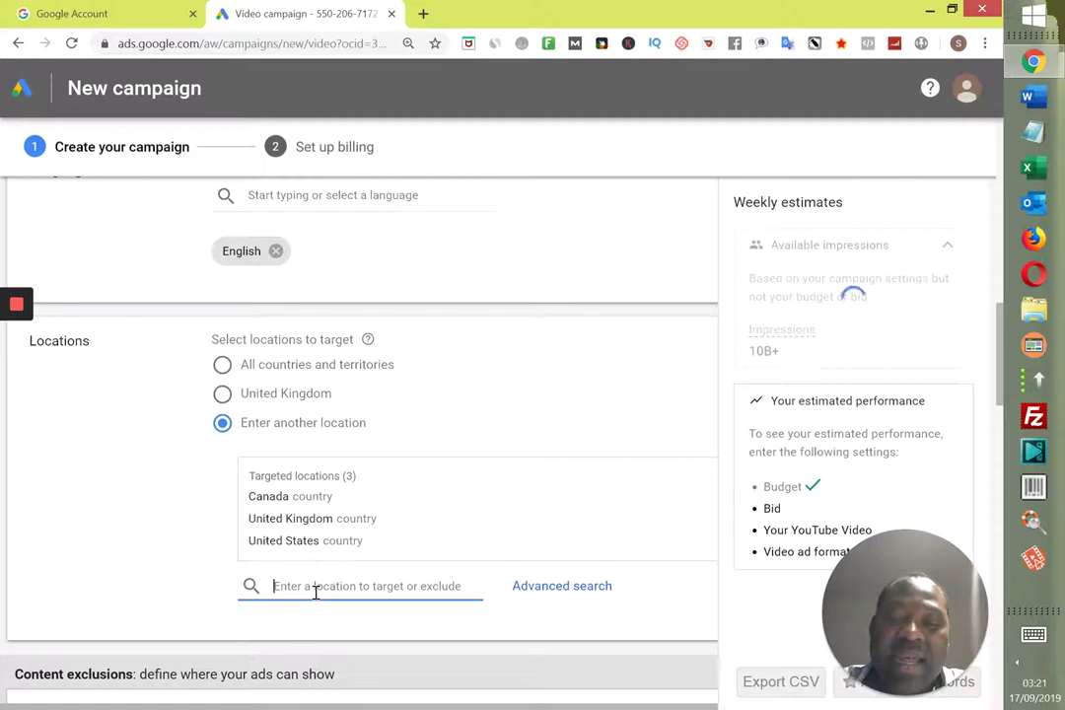
pyautogui.write('aus')
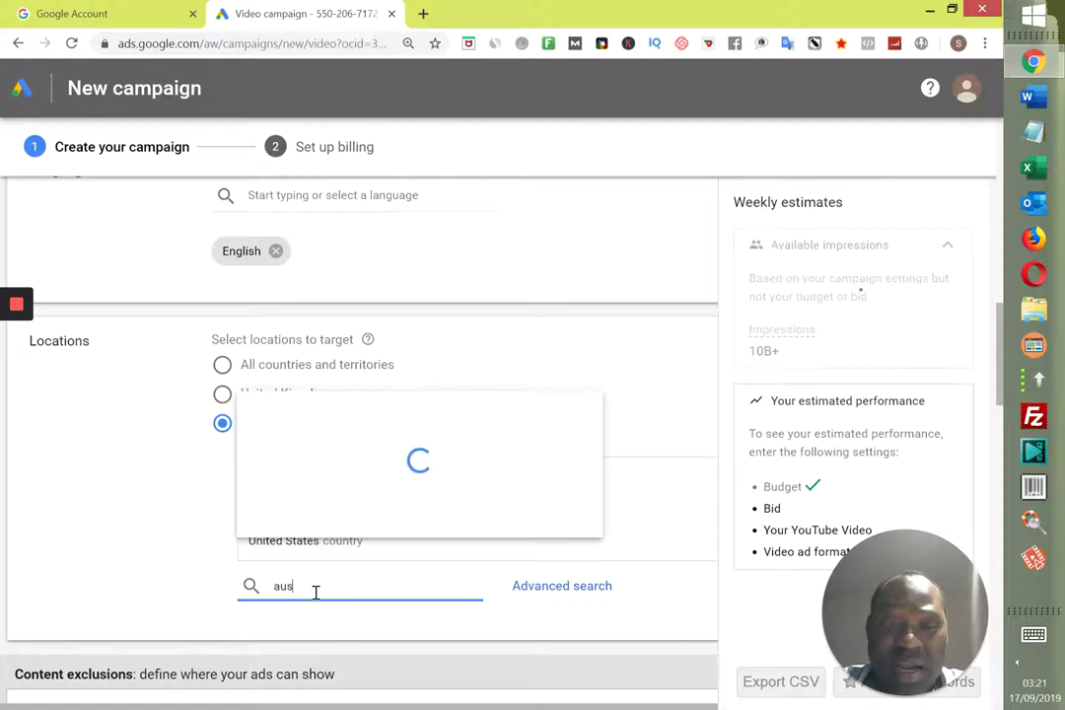
pyautogui.write('trali')
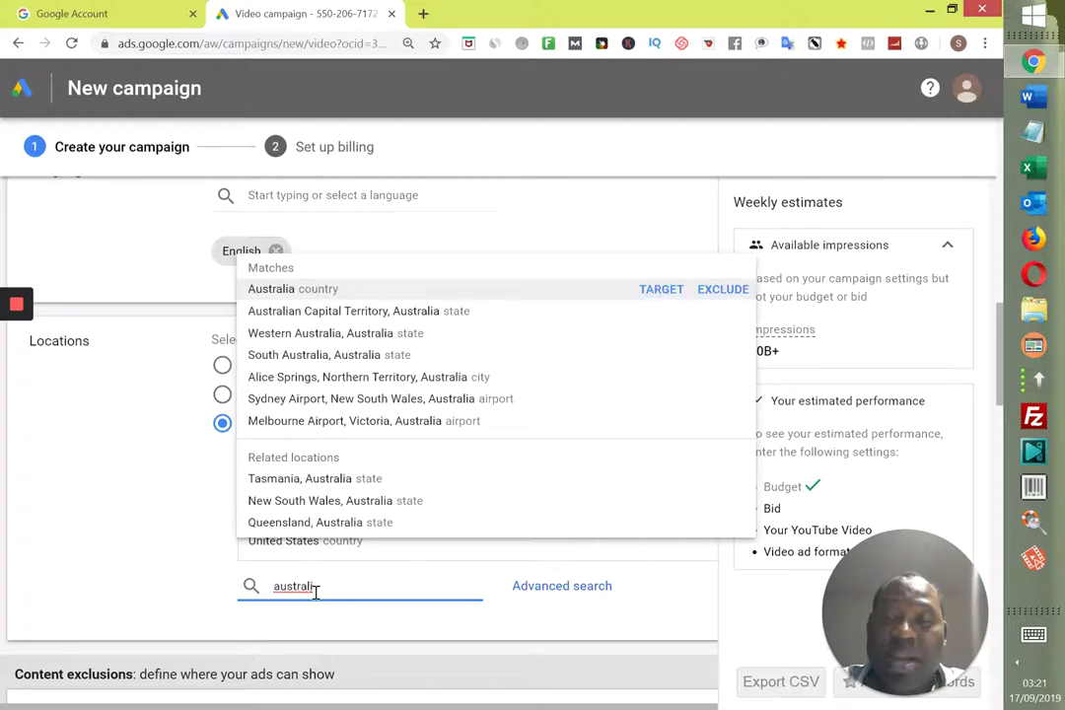
pyautogui.write('a')
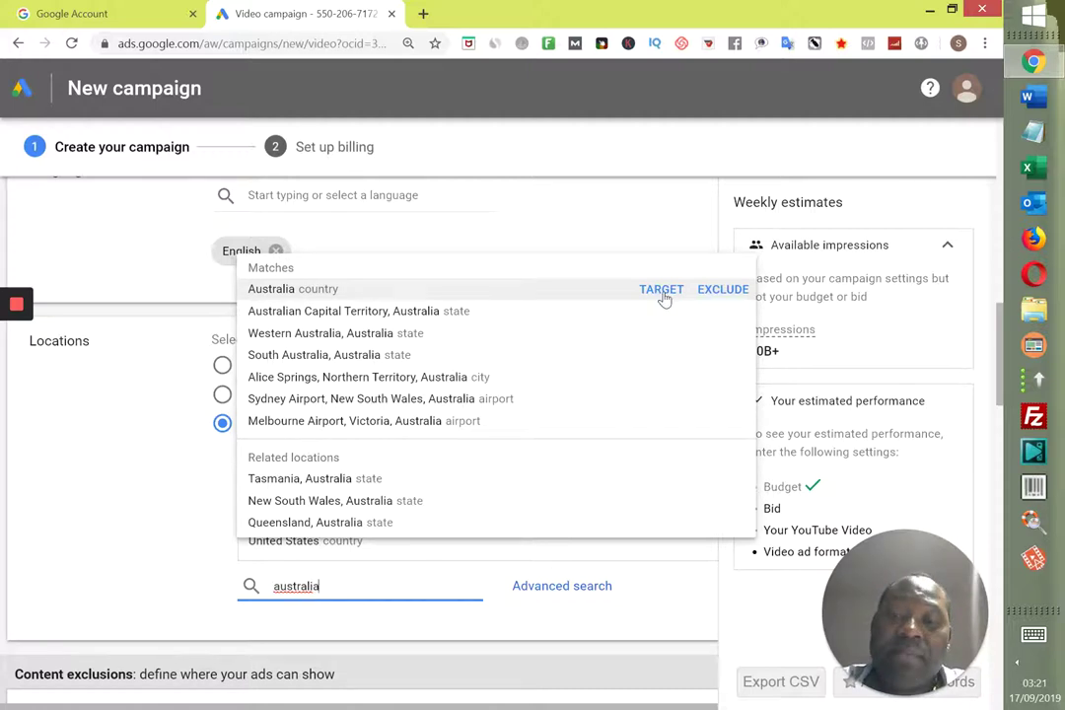
pyautogui.press('Return')
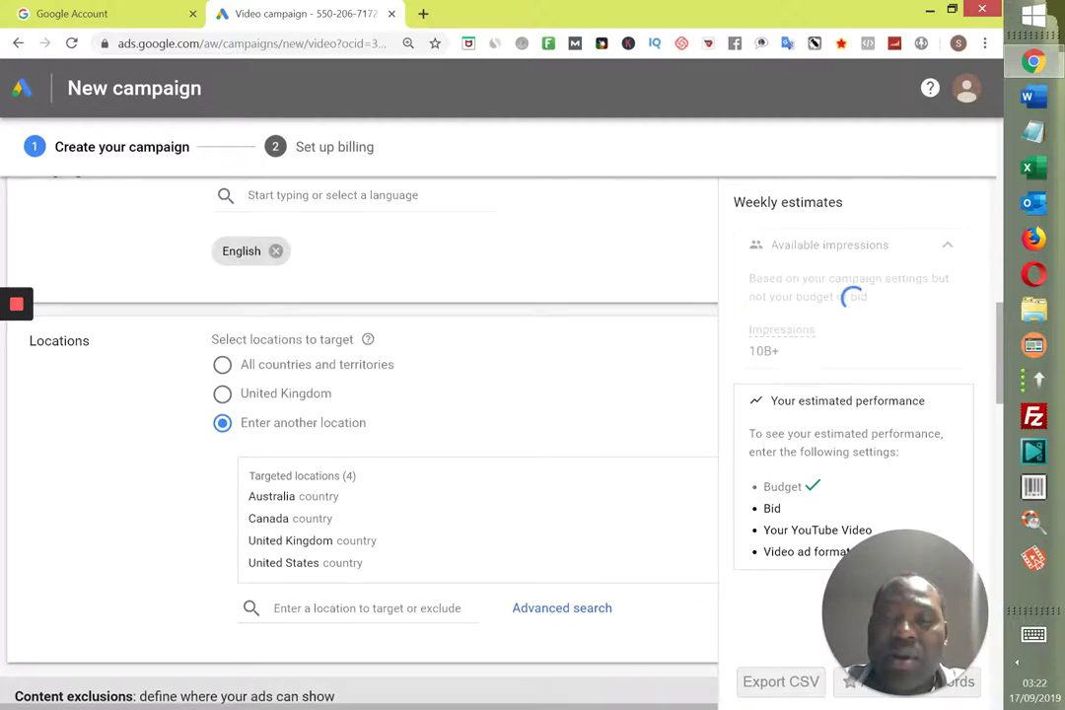
# - Expand the inventory type setting under content exclusions and examine the expanded, standard and limited inventory options
pyautogui.scroll(-1, 360, 444)
pyautogui.scroll(-1, 360, 444)
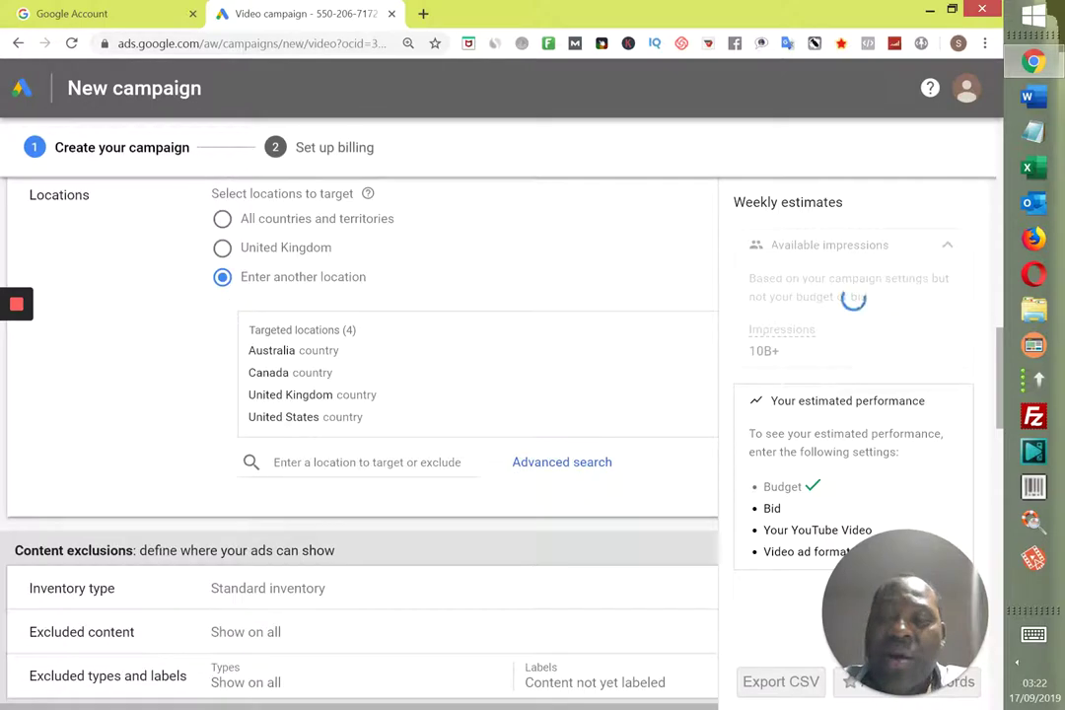
pyautogui.scroll(-1, 360, 444)
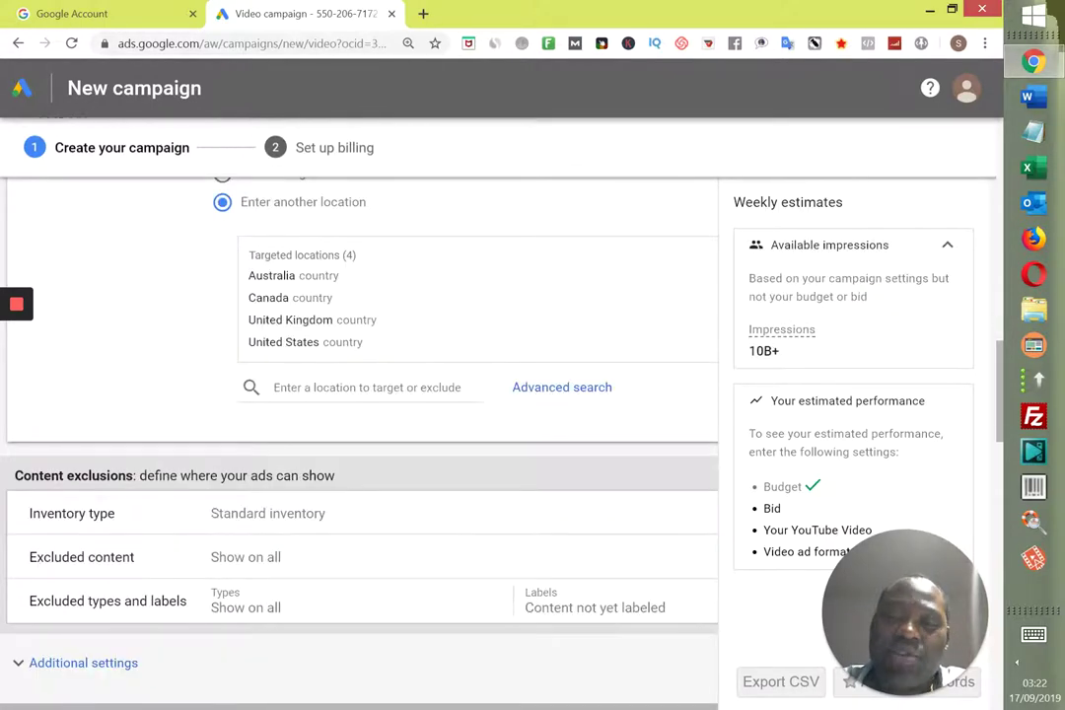
pyautogui.scroll(-1, 360, 444)
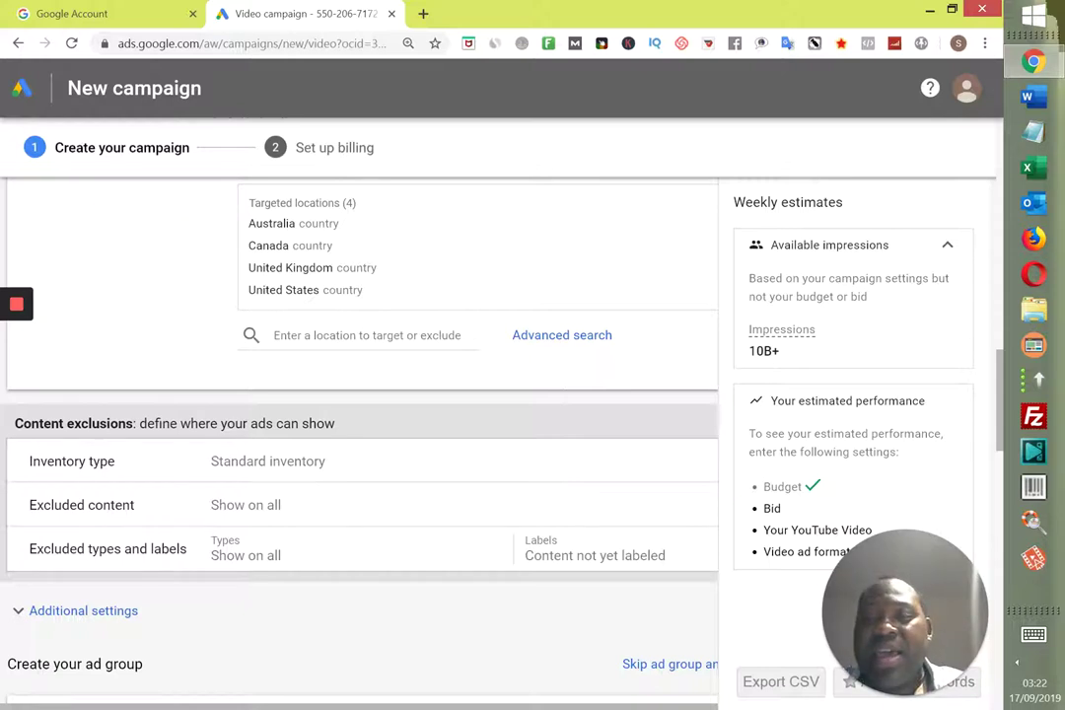
pyautogui.click(307, 479)
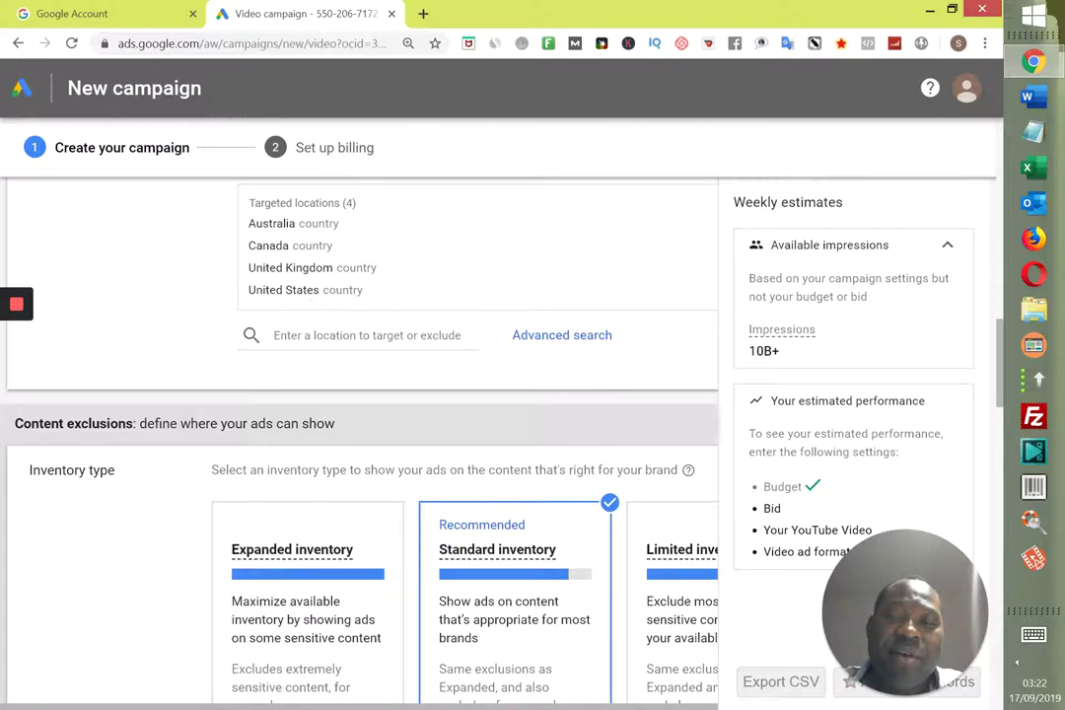
pyautogui.scroll(-1, 360, 443)
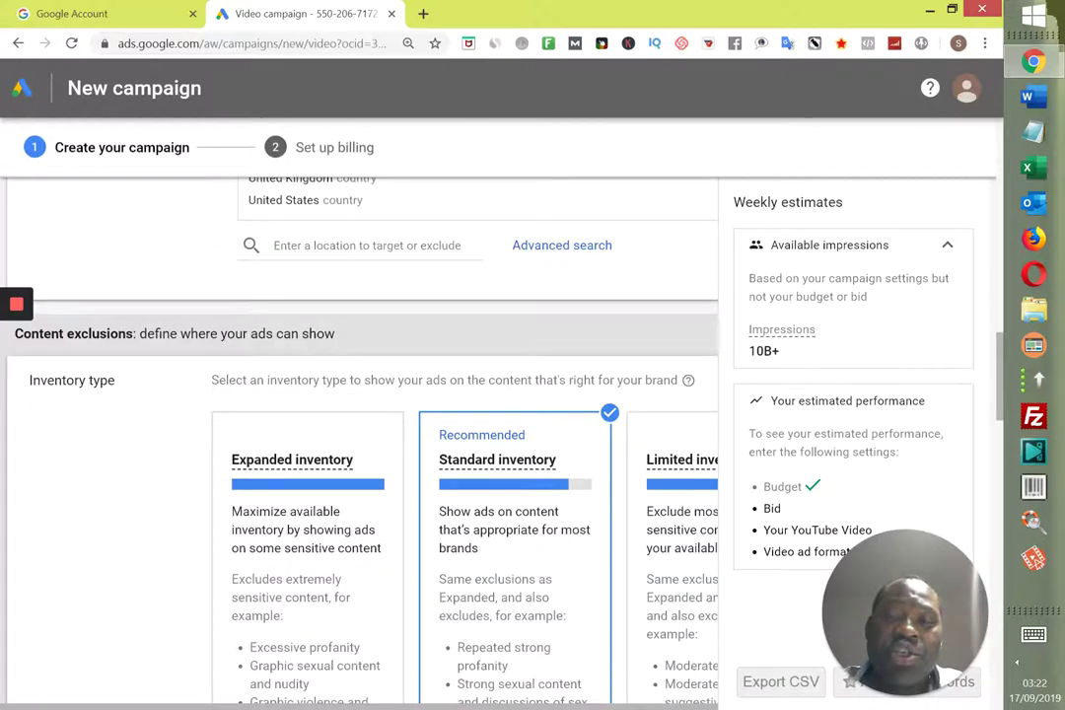
pyautogui.scroll(-1, 360, 444)
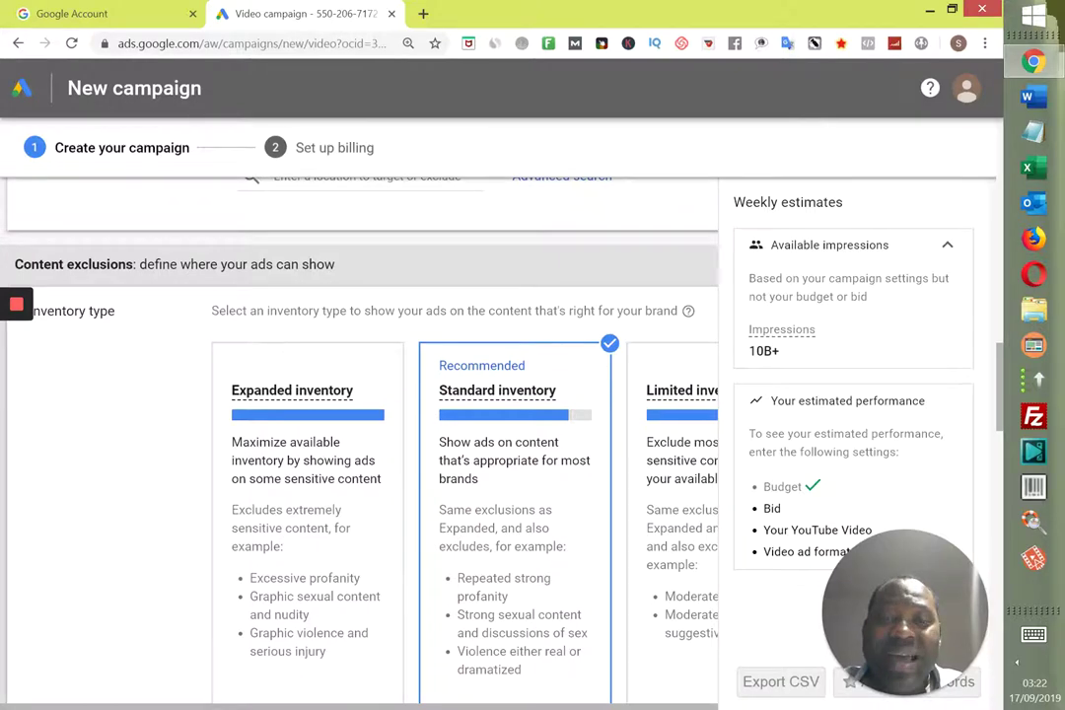
pyautogui.scroll(-1, 360, 444)
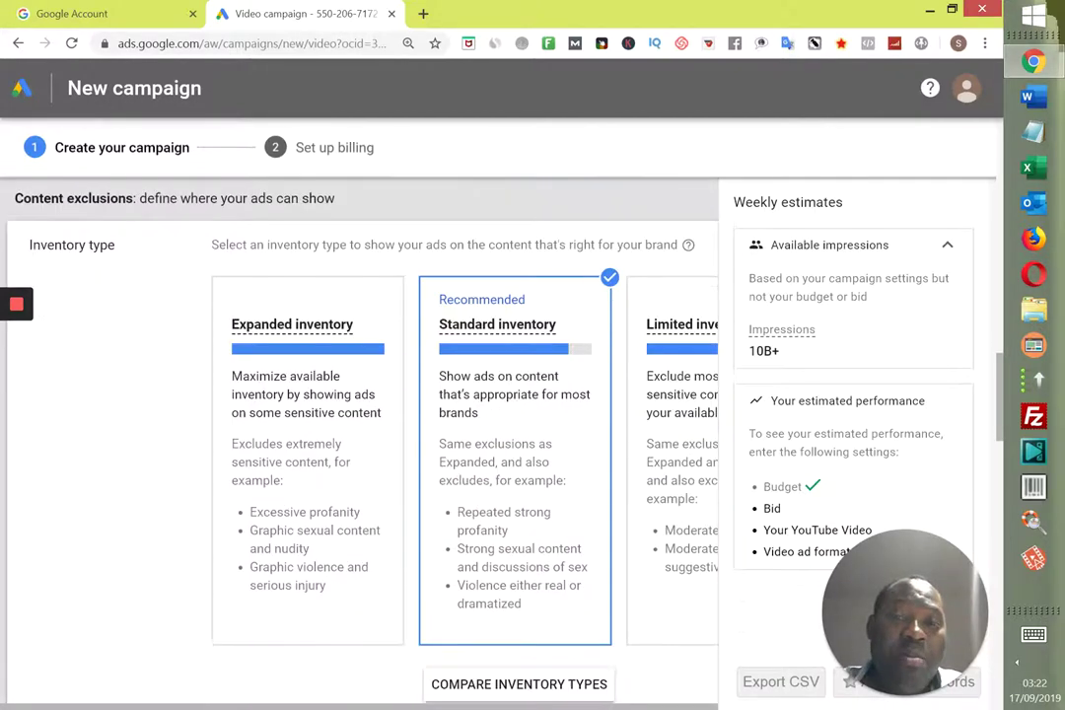
pyautogui.scroll(-1, 360, 444)
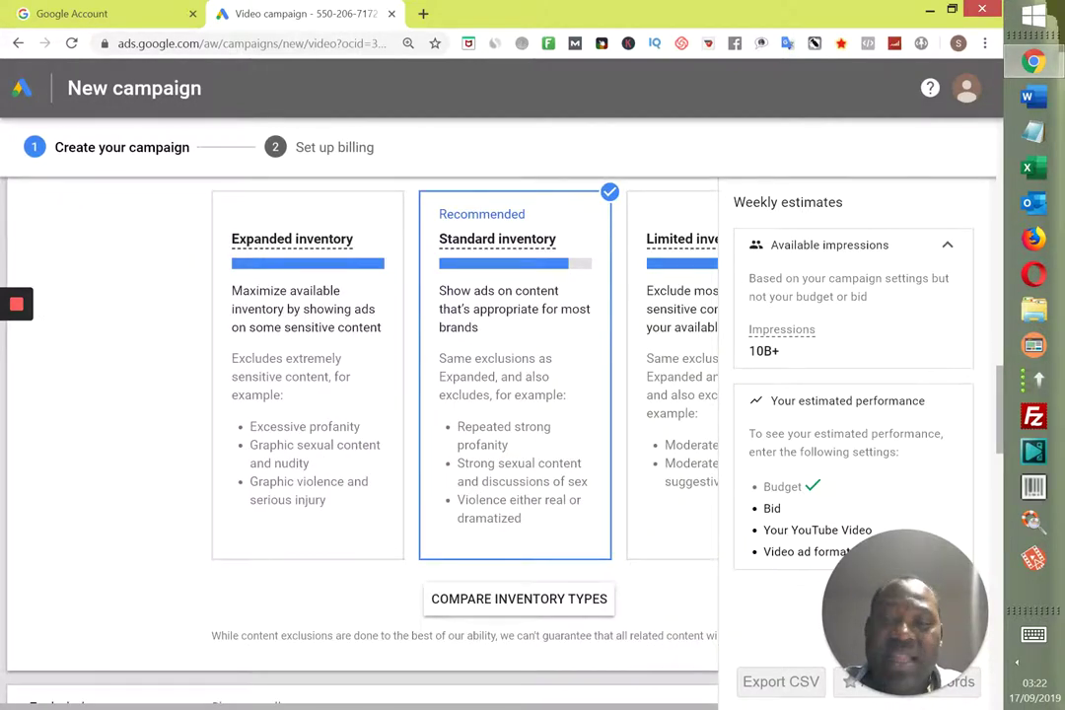
# - Expand the excluded content setting and review the sensitive content categories that can be opted out of
pyautogui.scroll(-1, 360, 444)
pyautogui.scroll(-1, 360, 444)
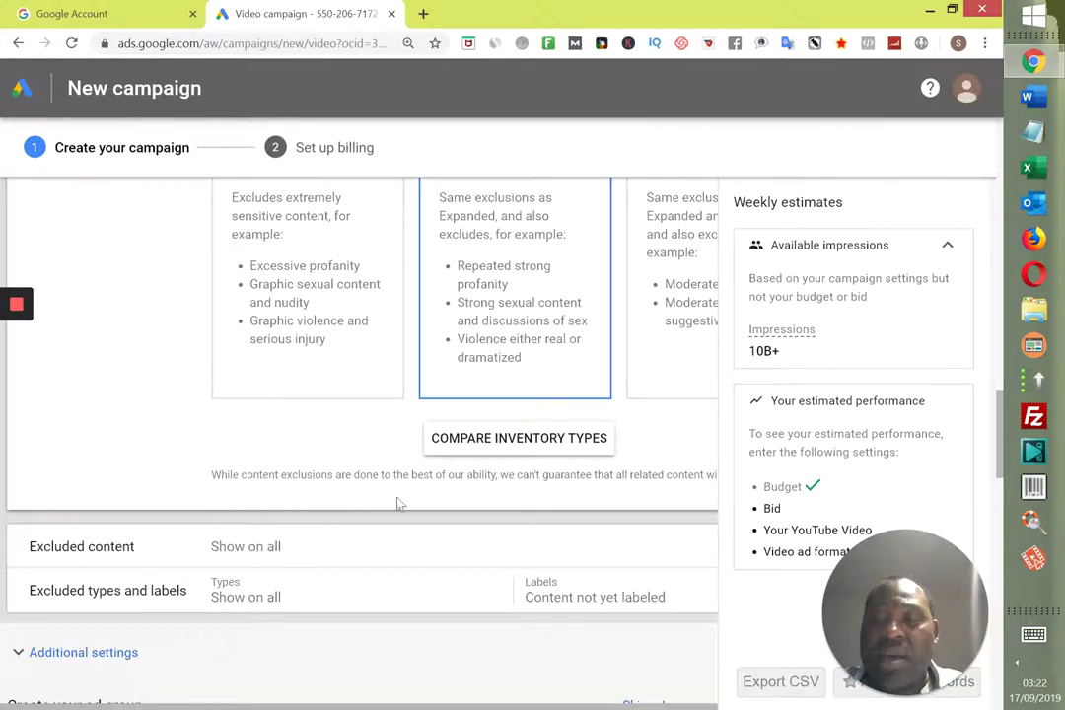
pyautogui.click(255, 550)
pyautogui.scroll(-1, 255, 549)
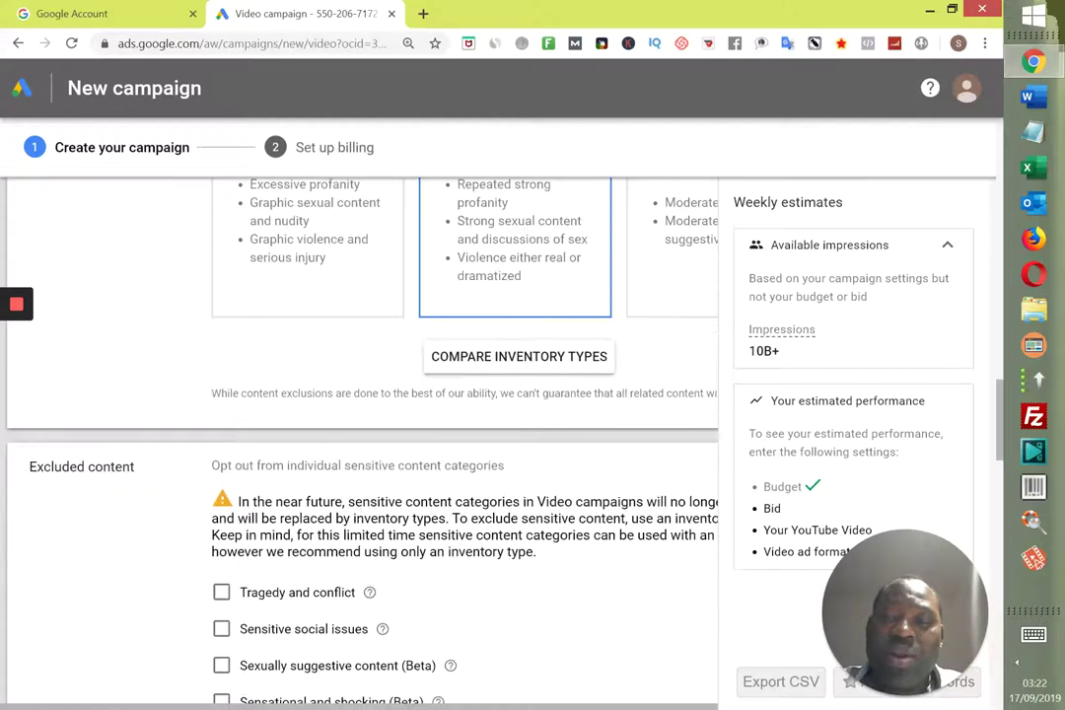
pyautogui.scroll(-2, 360, 443)
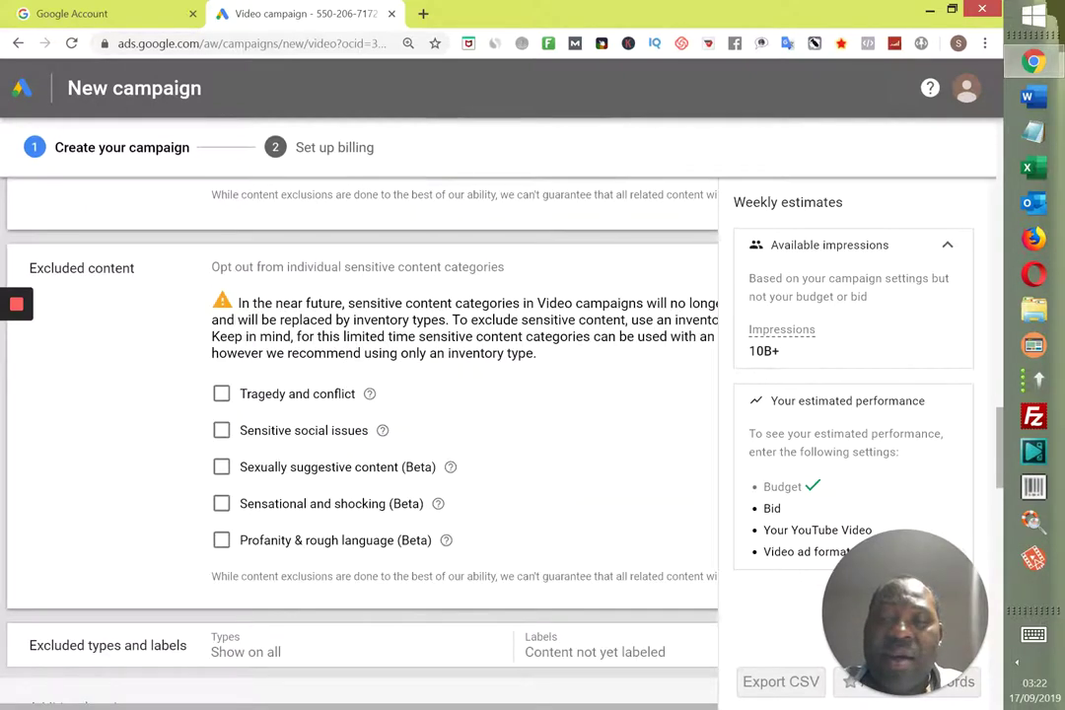
pyautogui.scroll(-1, 360, 444)
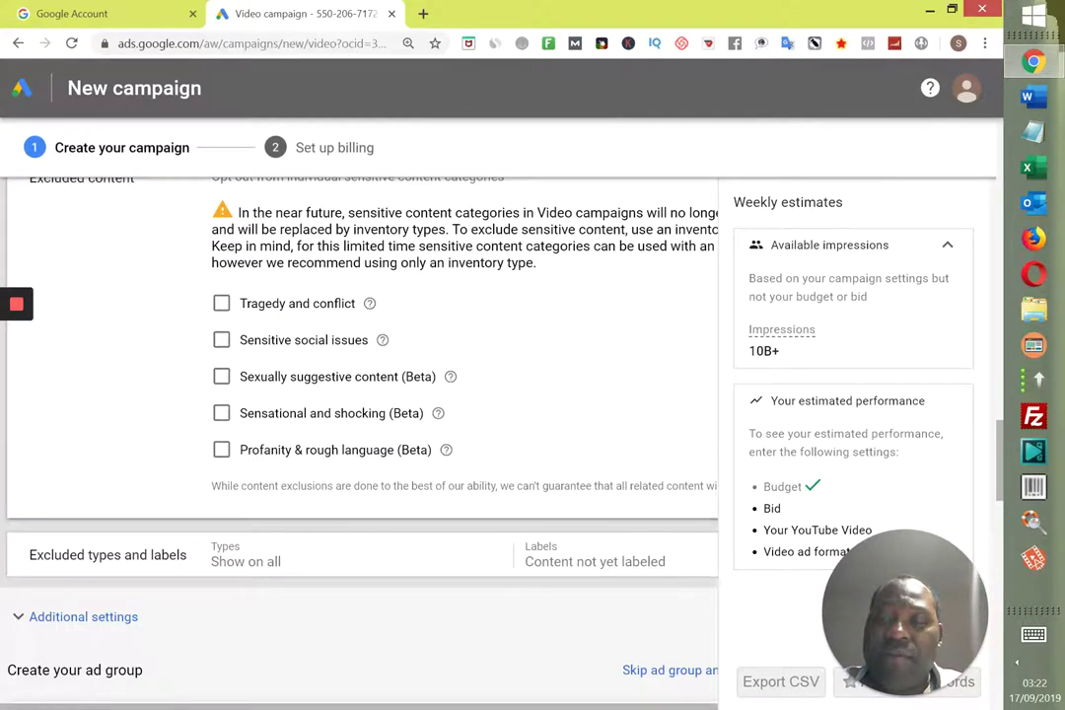
pyautogui.scroll(-1, 360, 444)
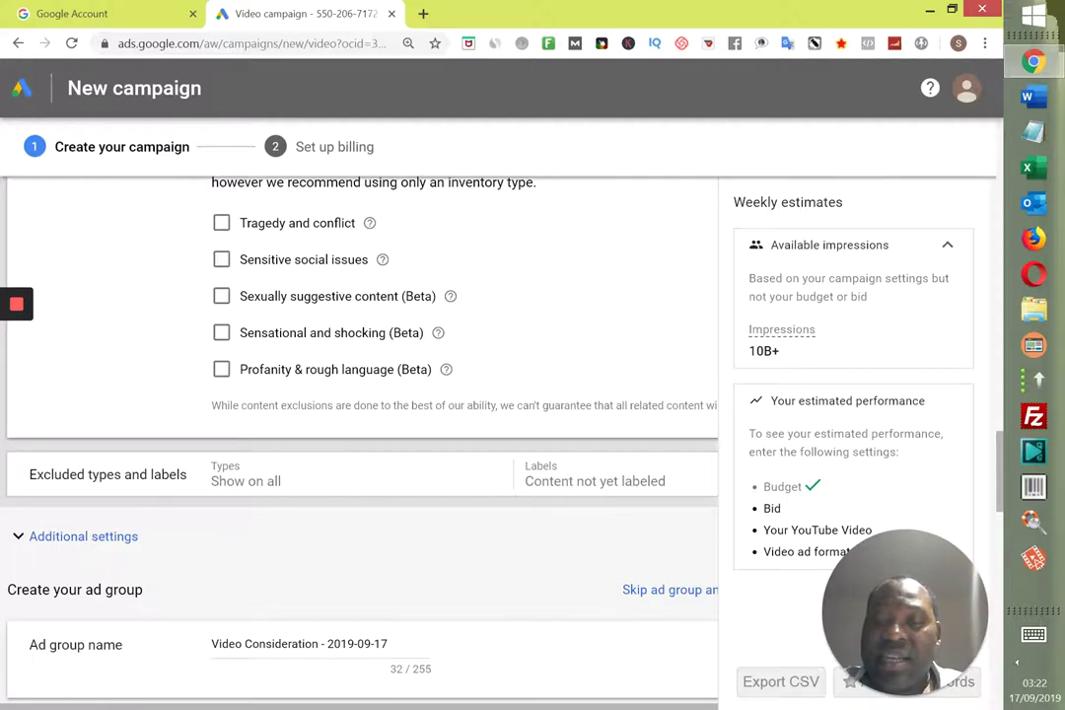
# - Expand the campaign's additional settings and cap the impression frequency at 7 per day
pyautogui.scroll(-1, 24, 471)
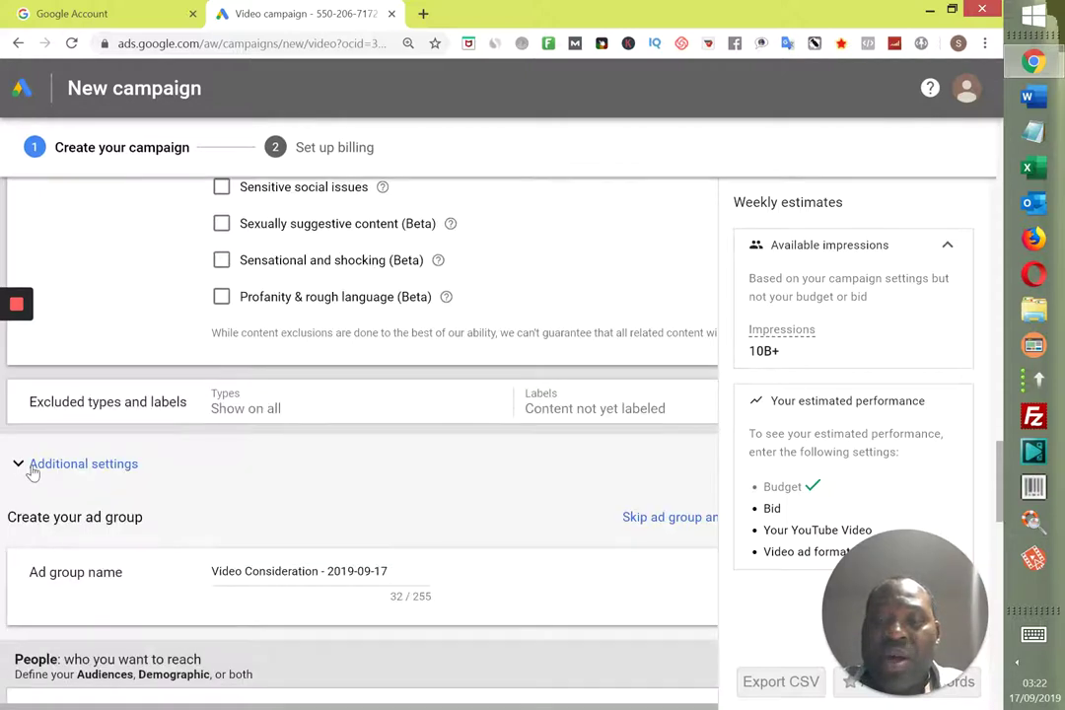
pyautogui.click(33, 471)
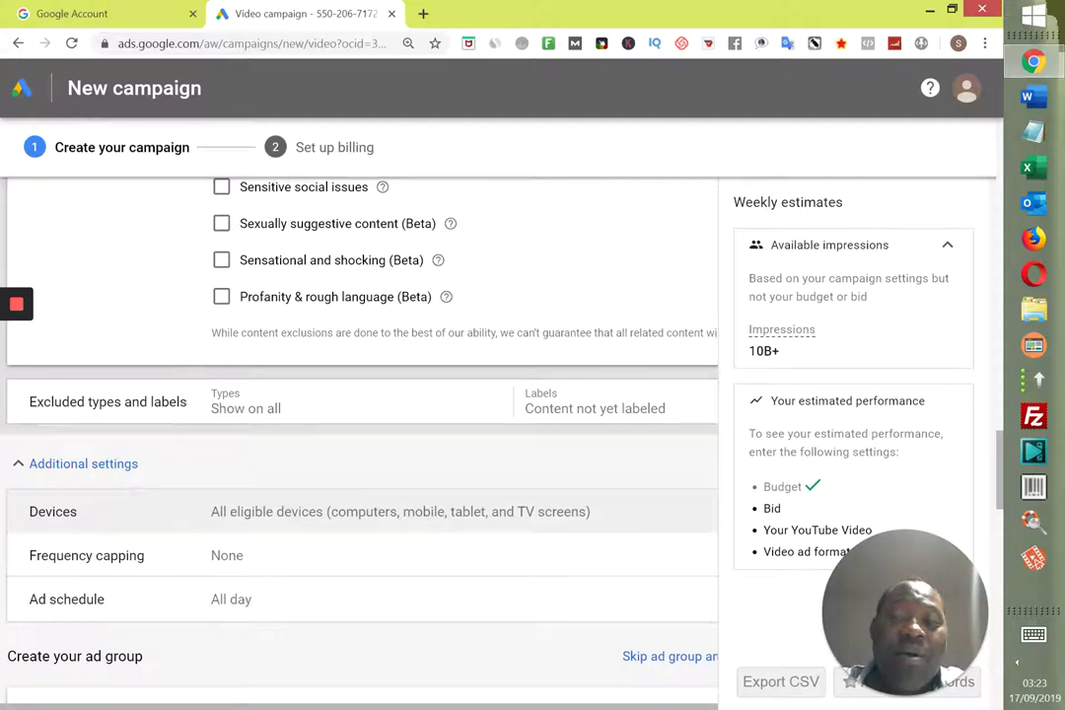
pyautogui.scroll(-1, 430, 526)
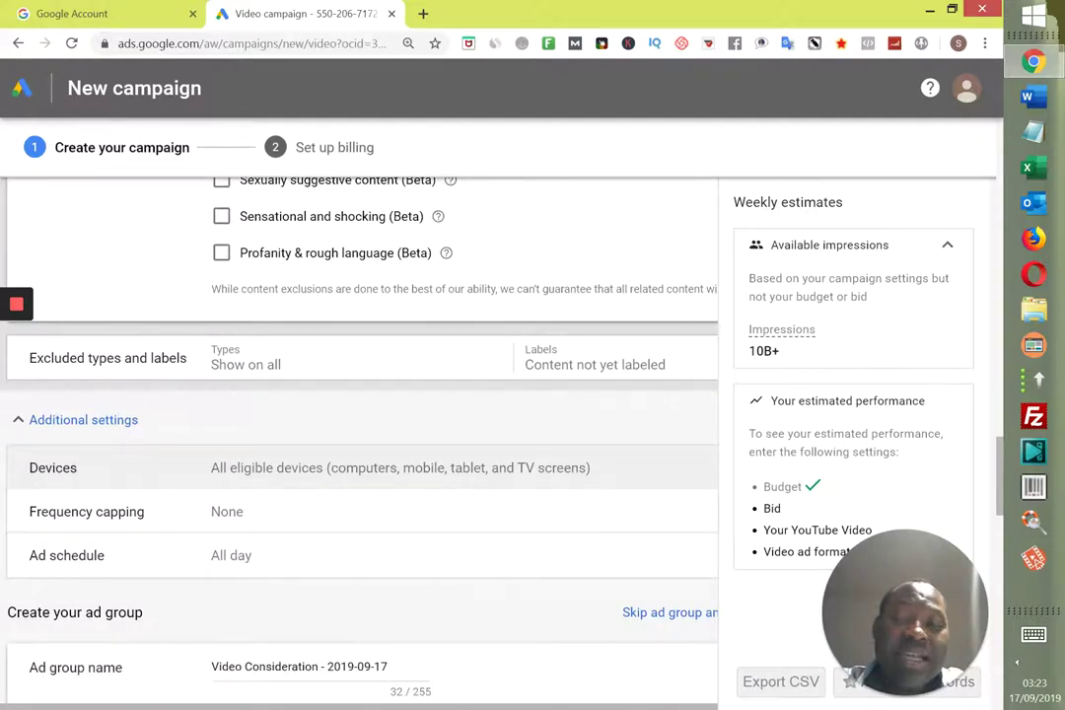
pyautogui.scroll(-1, 431, 444)
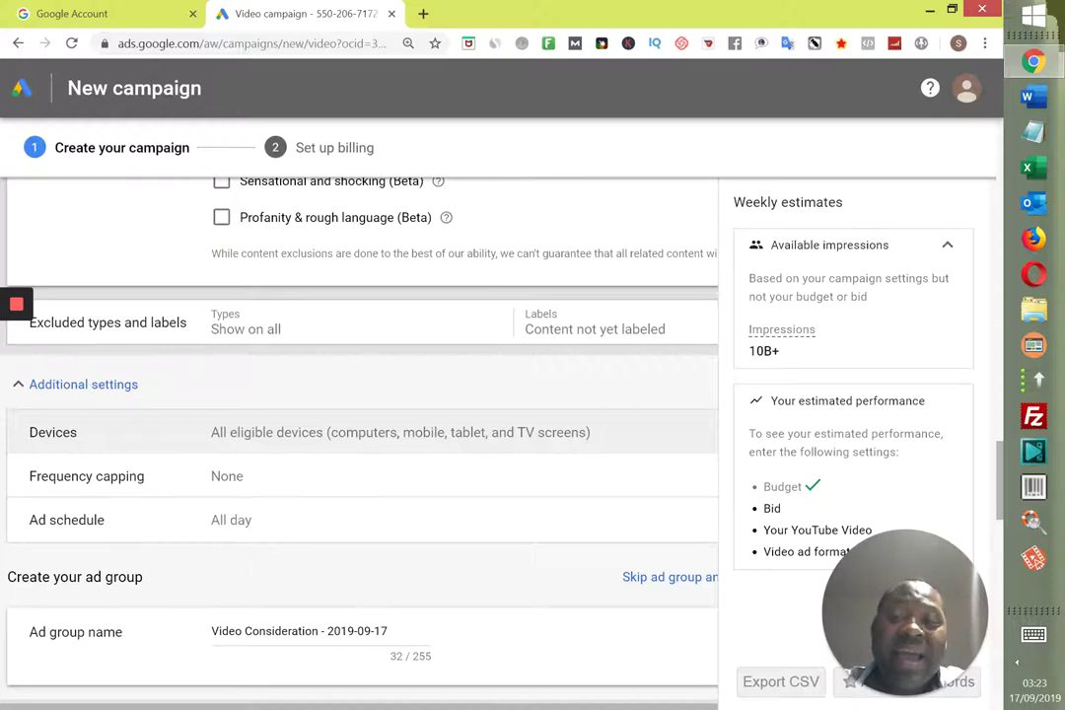
pyautogui.scroll(-1, 360, 444)
pyautogui.scroll(-1, 360, 444)
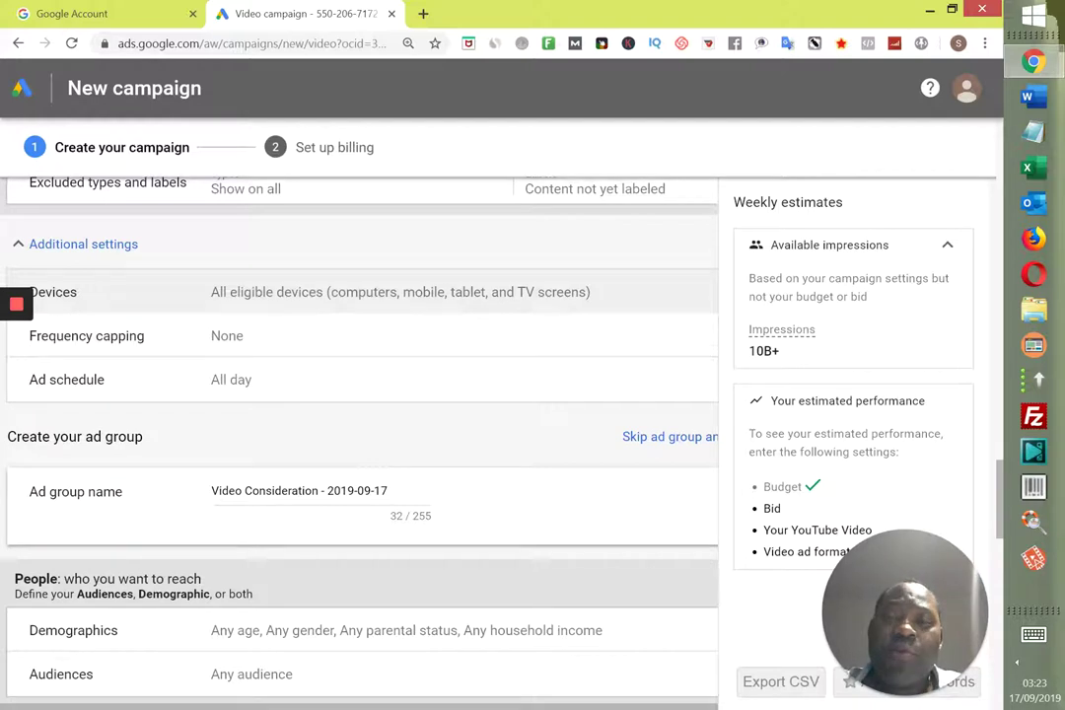
pyautogui.click(264, 348)
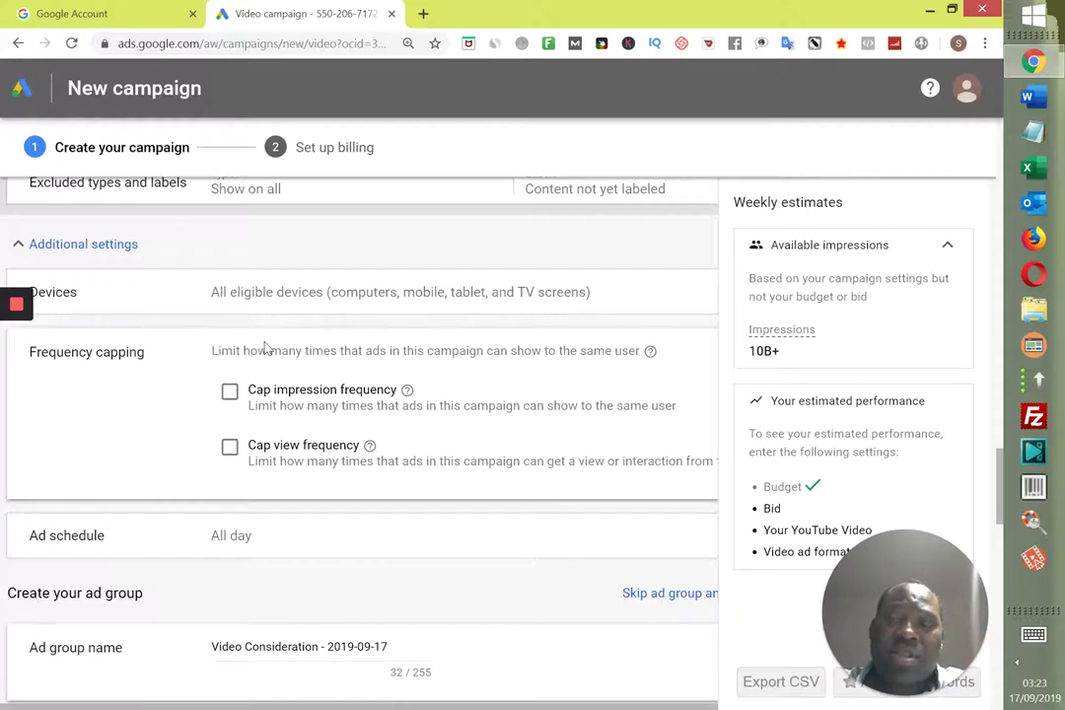
pyautogui.click(229, 395)
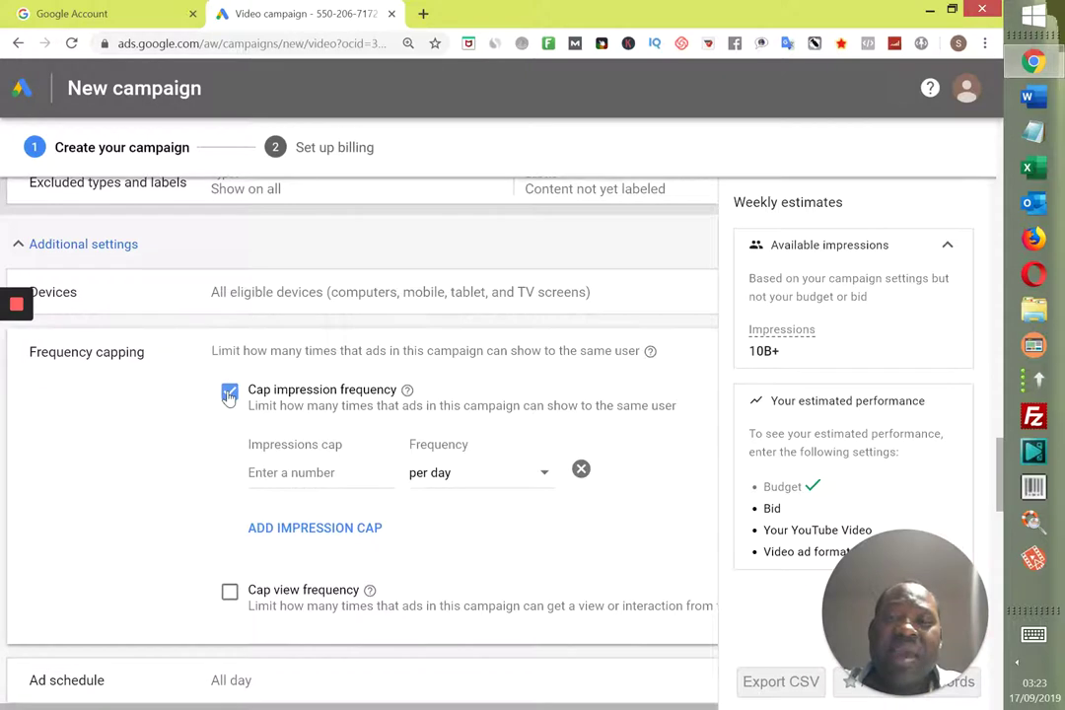
pyautogui.click(356, 474)
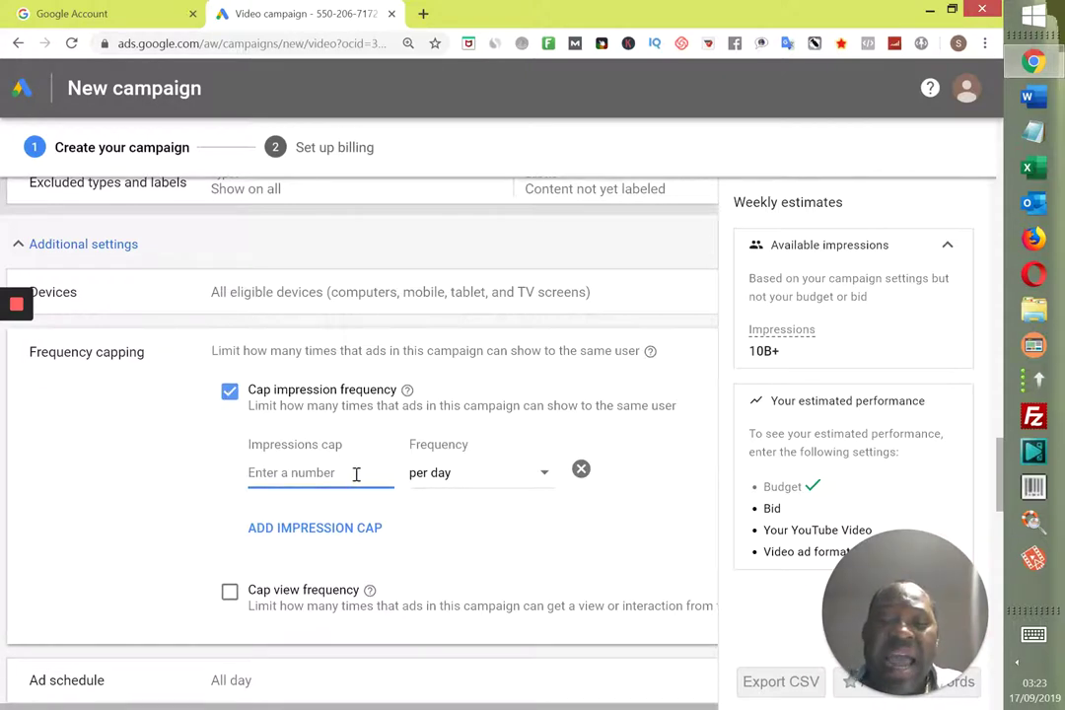
pyautogui.write('7')
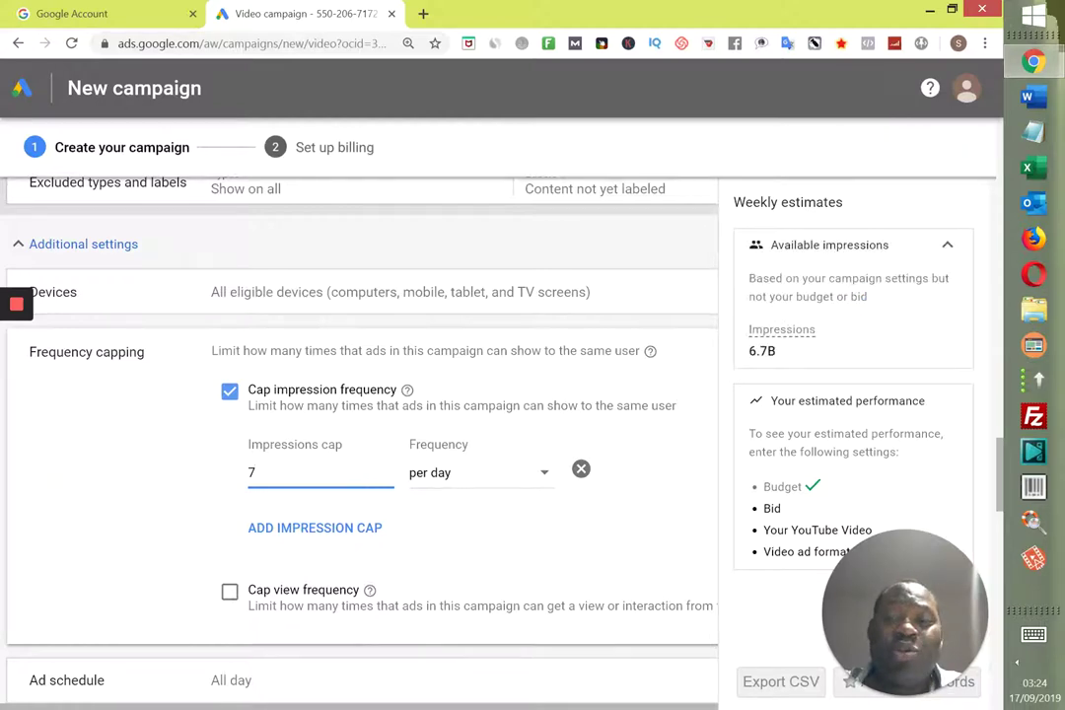
# - Enable the view frequency cap and set it to 7 views per day
pyautogui.scroll(-1, 360, 439)
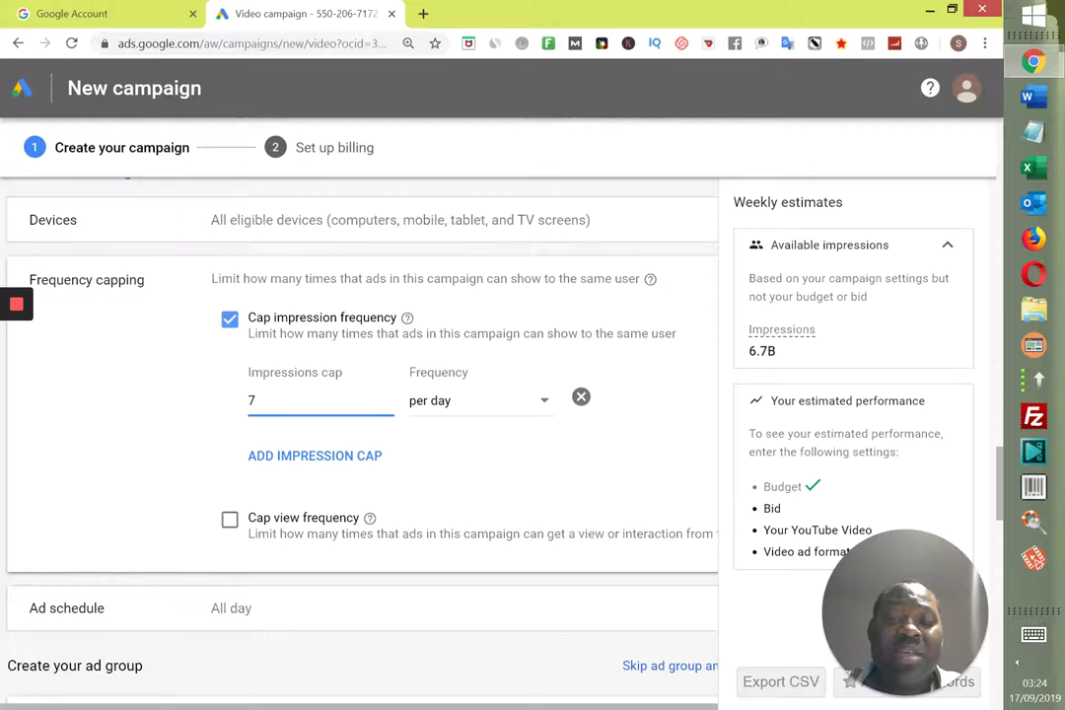
pyautogui.scroll(-1, 360, 439)
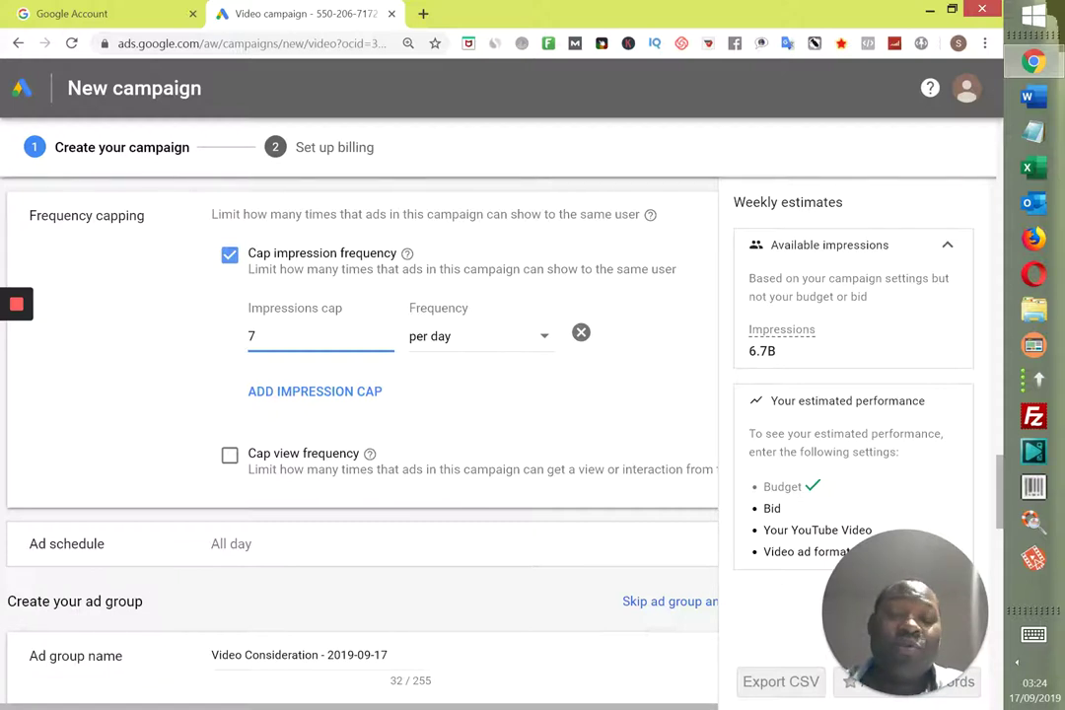
pyautogui.scroll(-1, 360, 444)
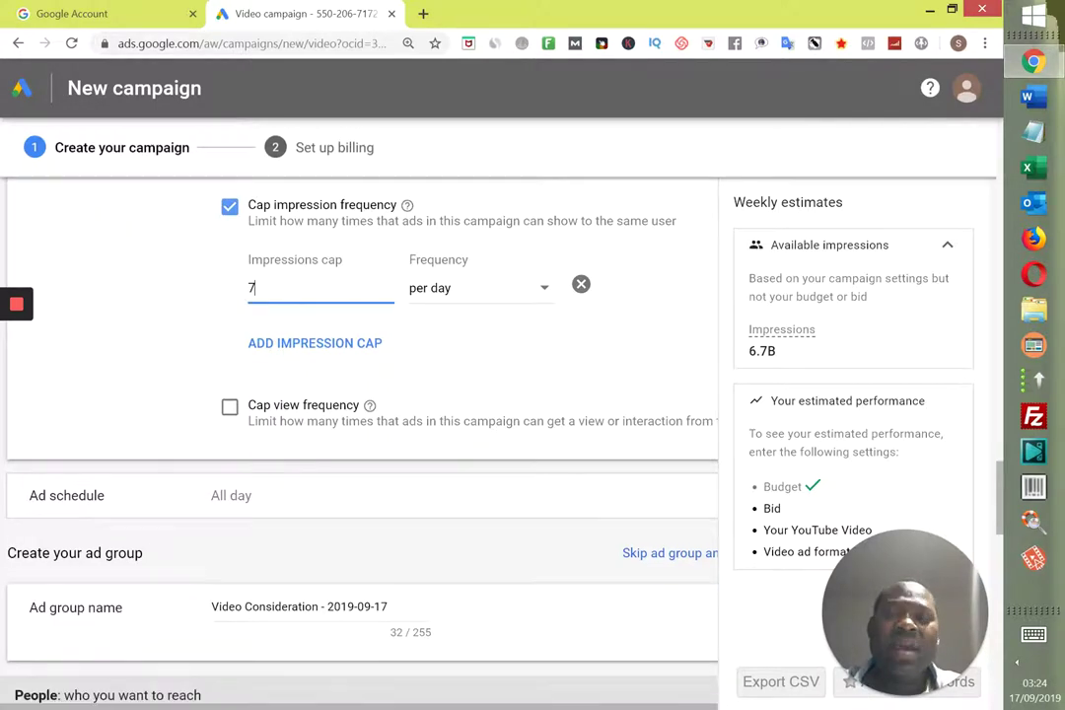
pyautogui.click(321, 412)
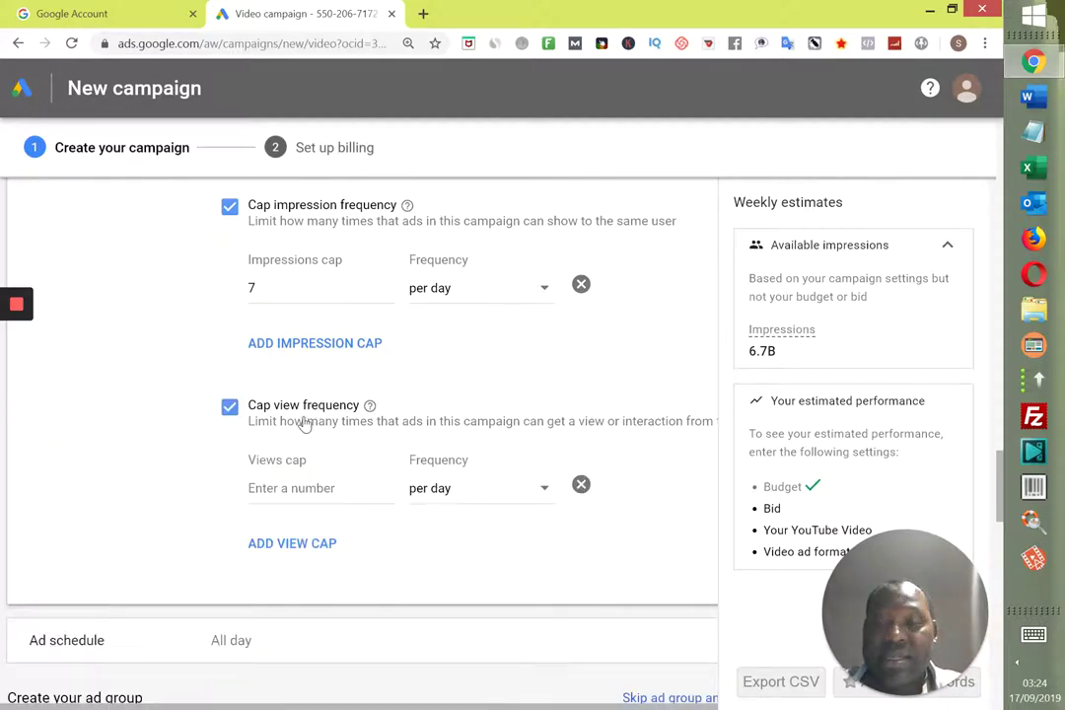
pyautogui.click(310, 490)
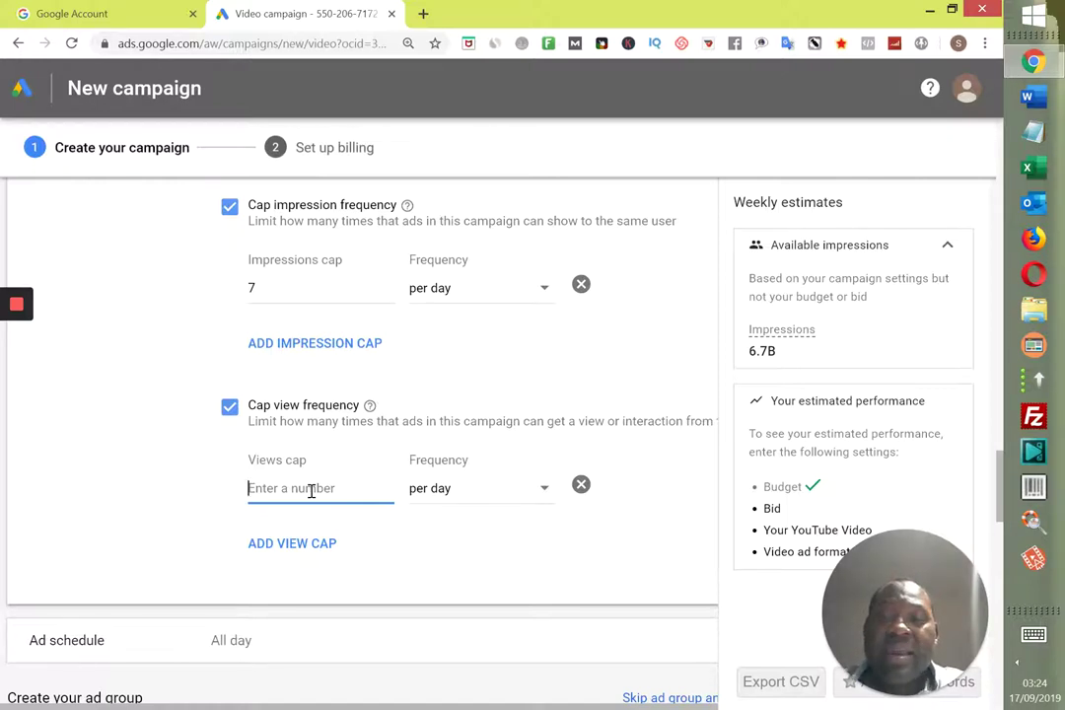
pyautogui.write('7')
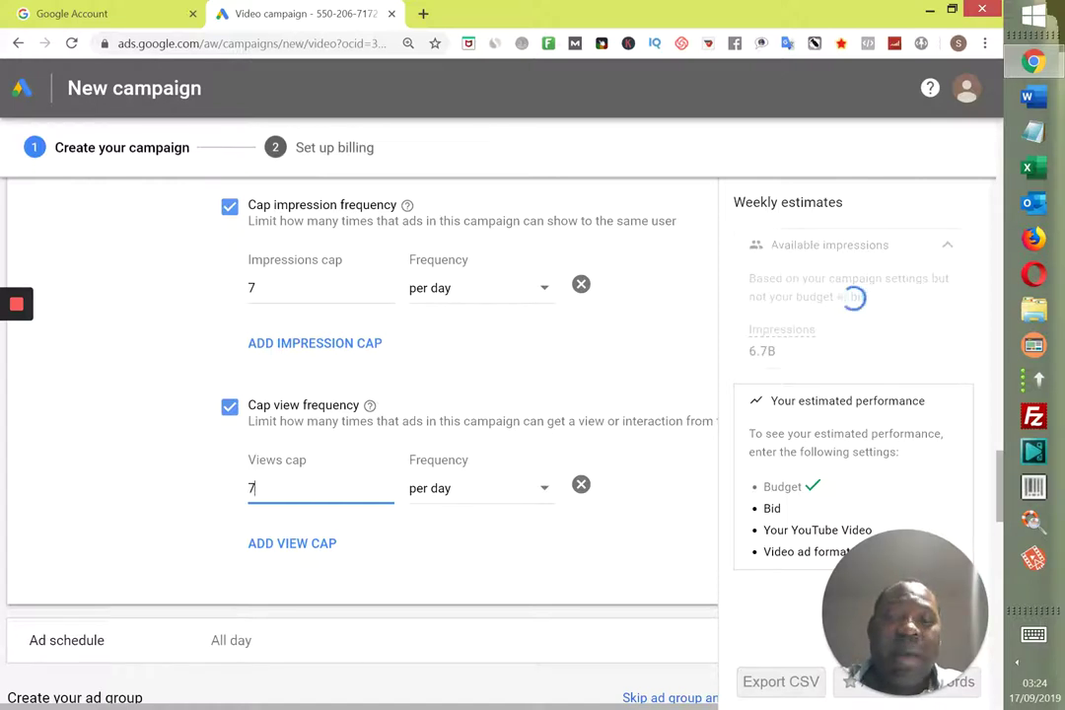
pyautogui.scroll(-1, 361, 444)
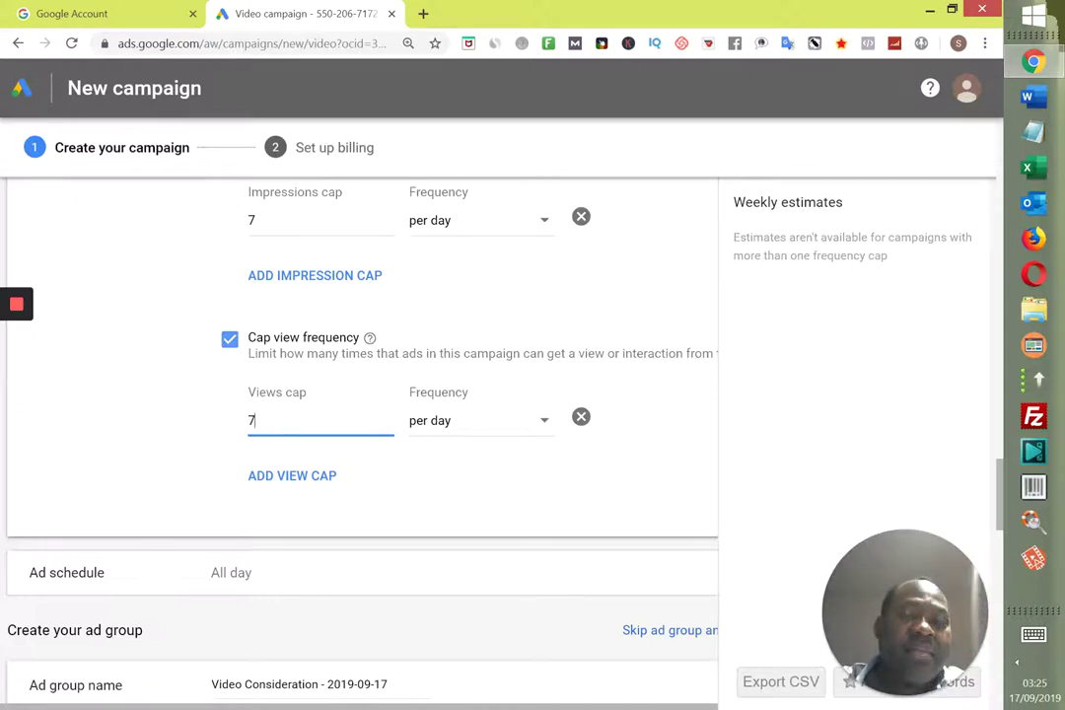
pyautogui.scroll(-1, 362, 444)
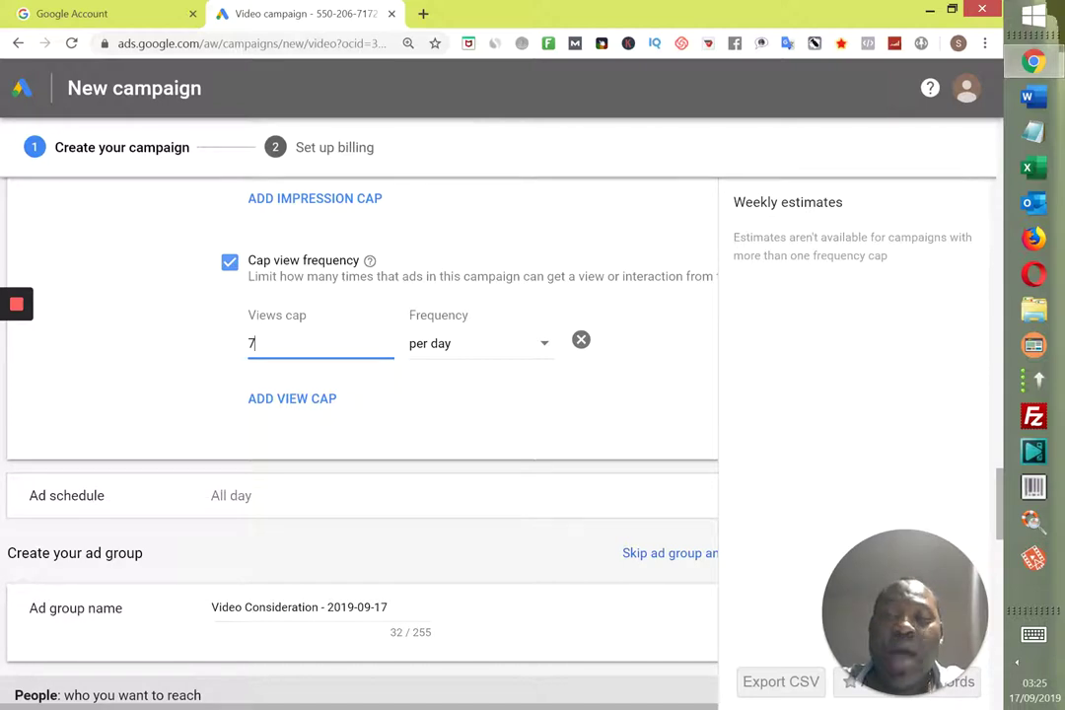
# - Extend the default ad group name with the suffix "-Afflixro-6-E", giving "Video Consideration - 2019-09-17-Afflixro-6-E"
pyautogui.scroll(-1, 362, 444)
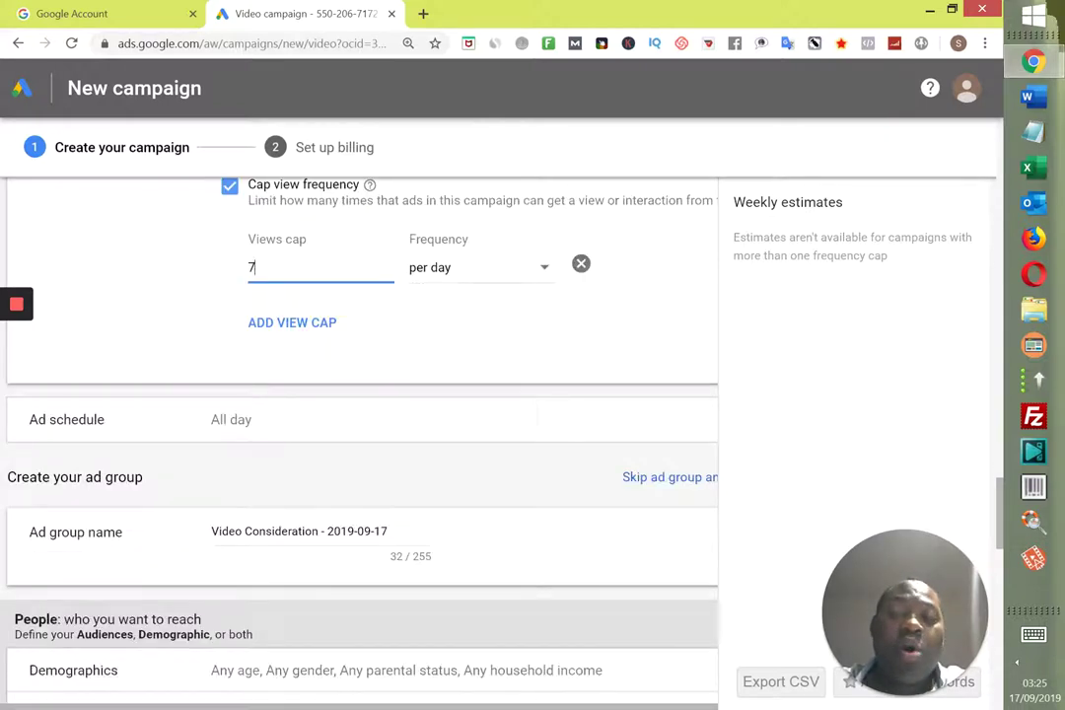
pyautogui.scroll(-1, 362, 444)
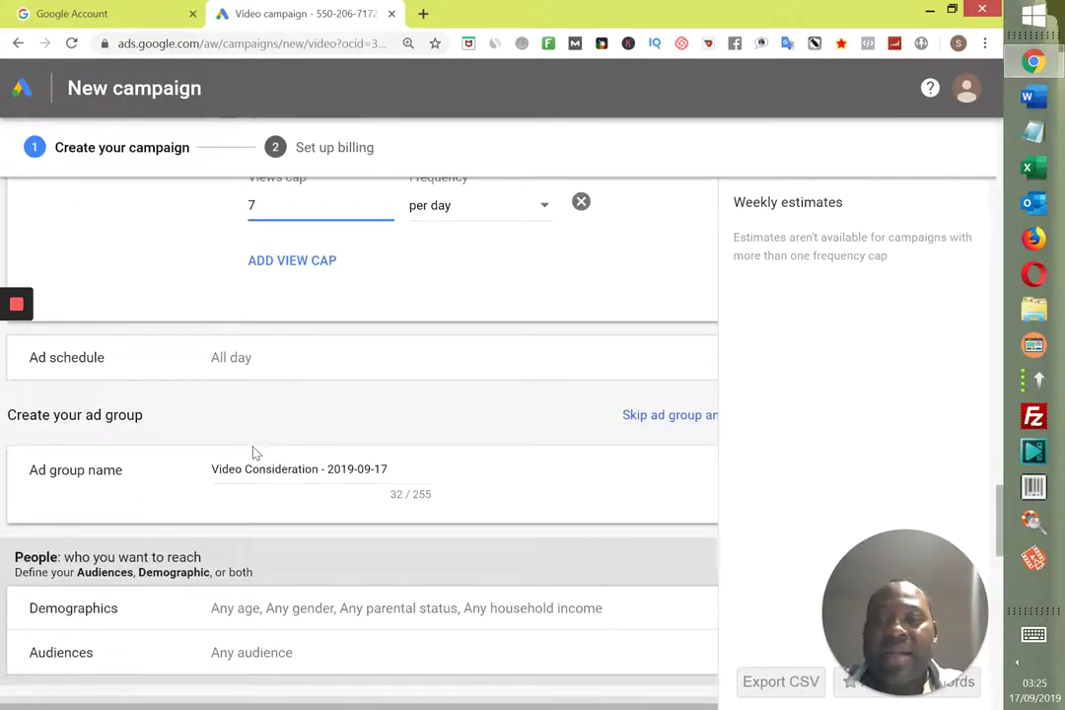
pyautogui.scroll(-1, 361, 444)
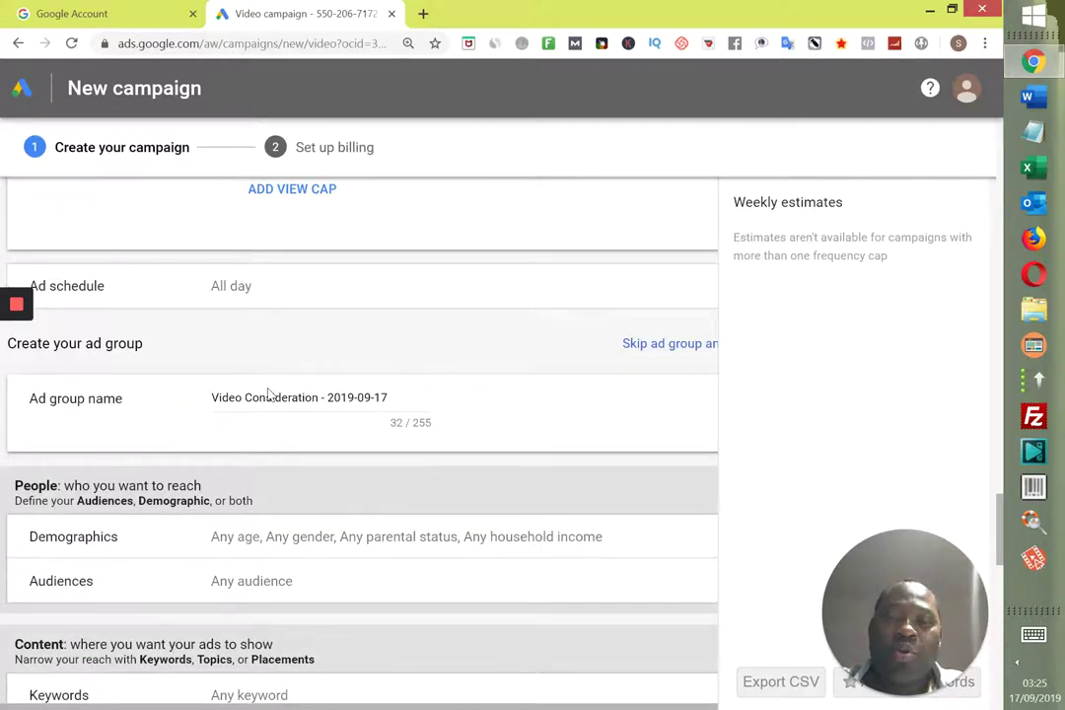
pyautogui.click(405, 395)
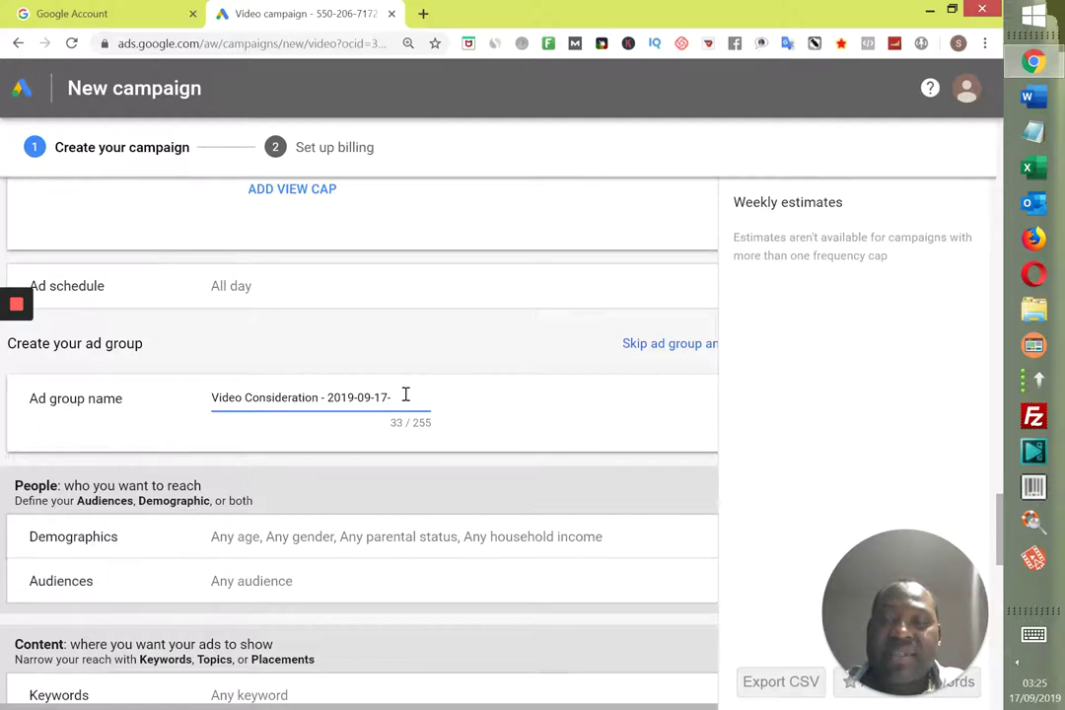
pyautogui.write('-A')
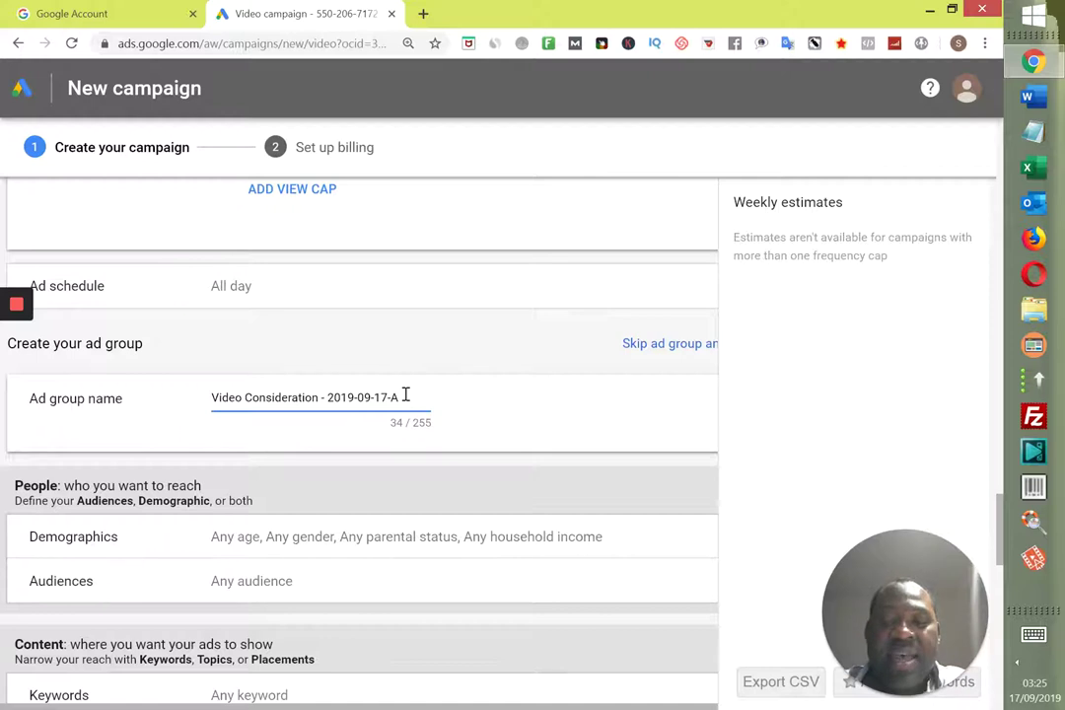
pyautogui.write('frica')
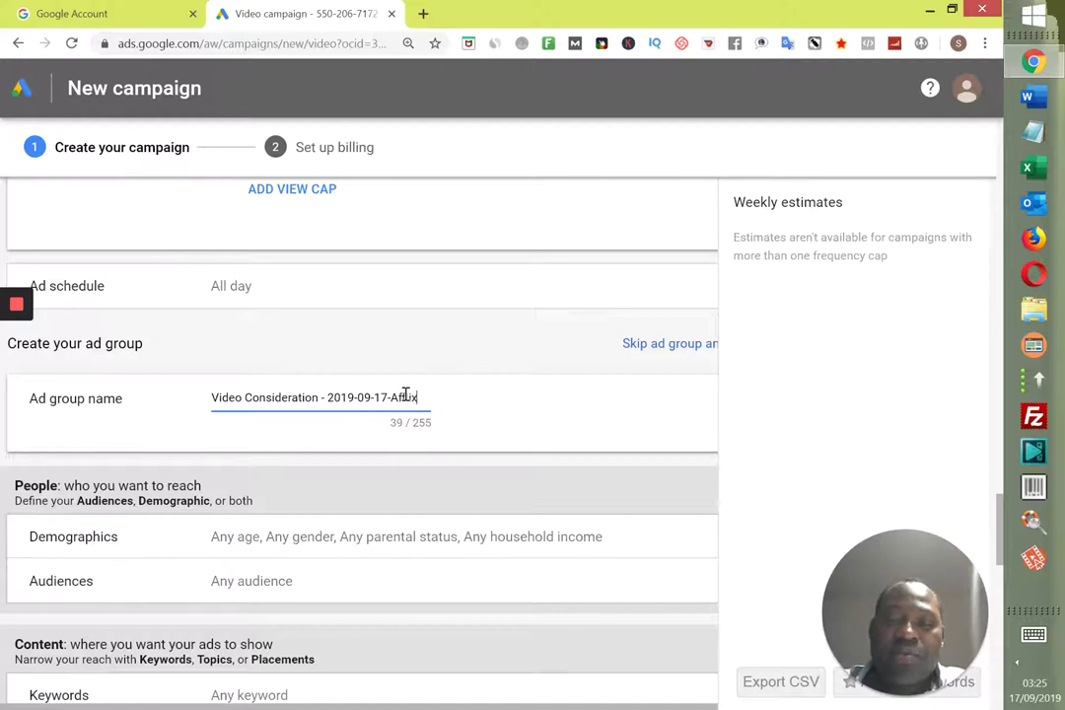
pyautogui.write('ro')
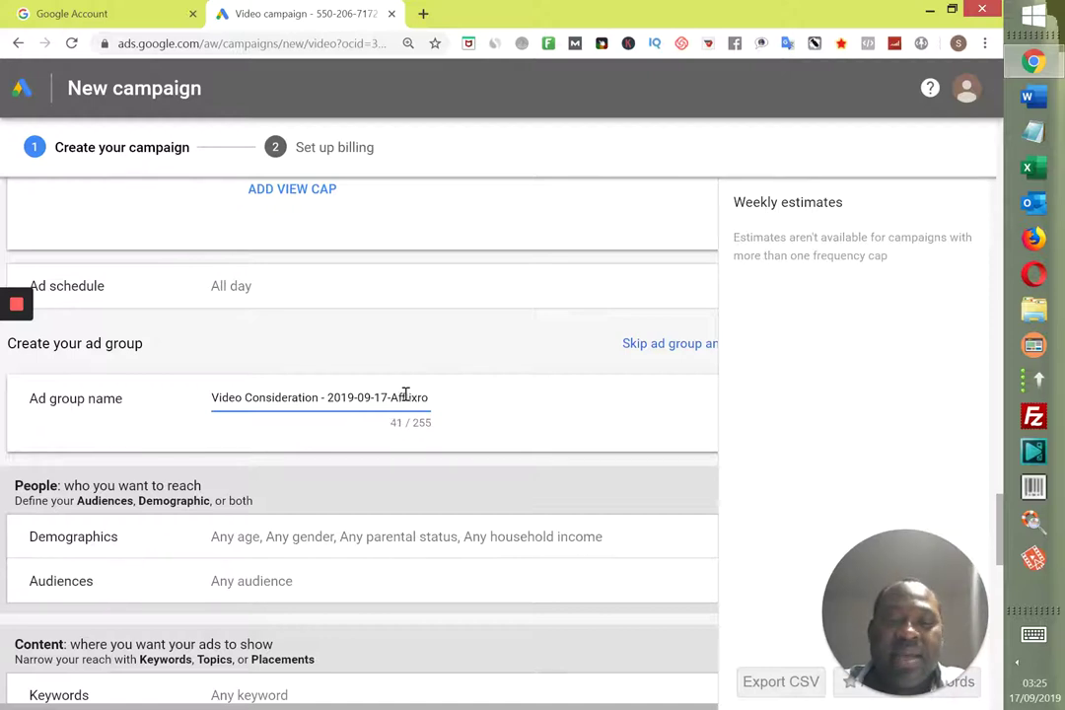
pyautogui.write('-')
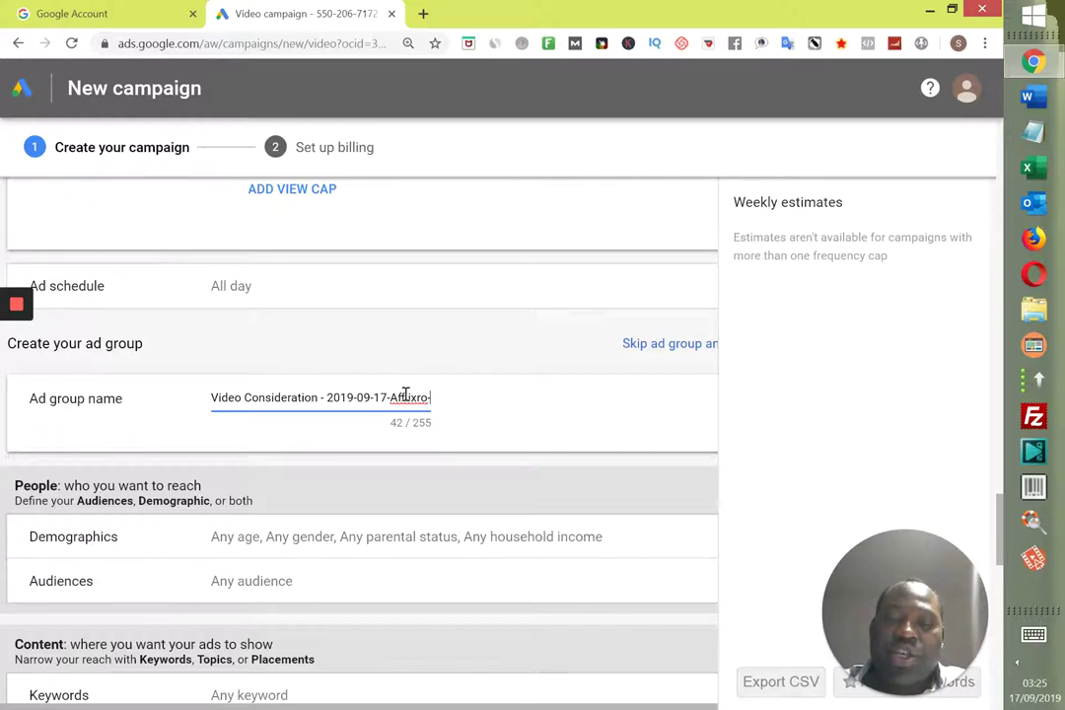
pyautogui.write('ag')
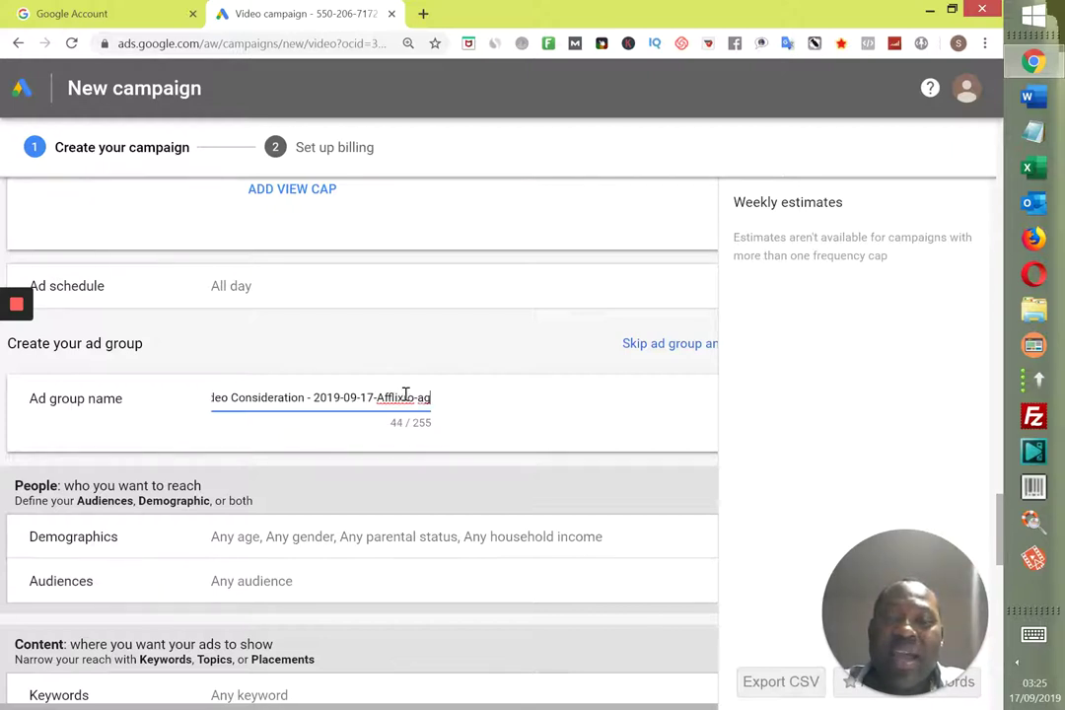
pyautogui.press('BackSpace')
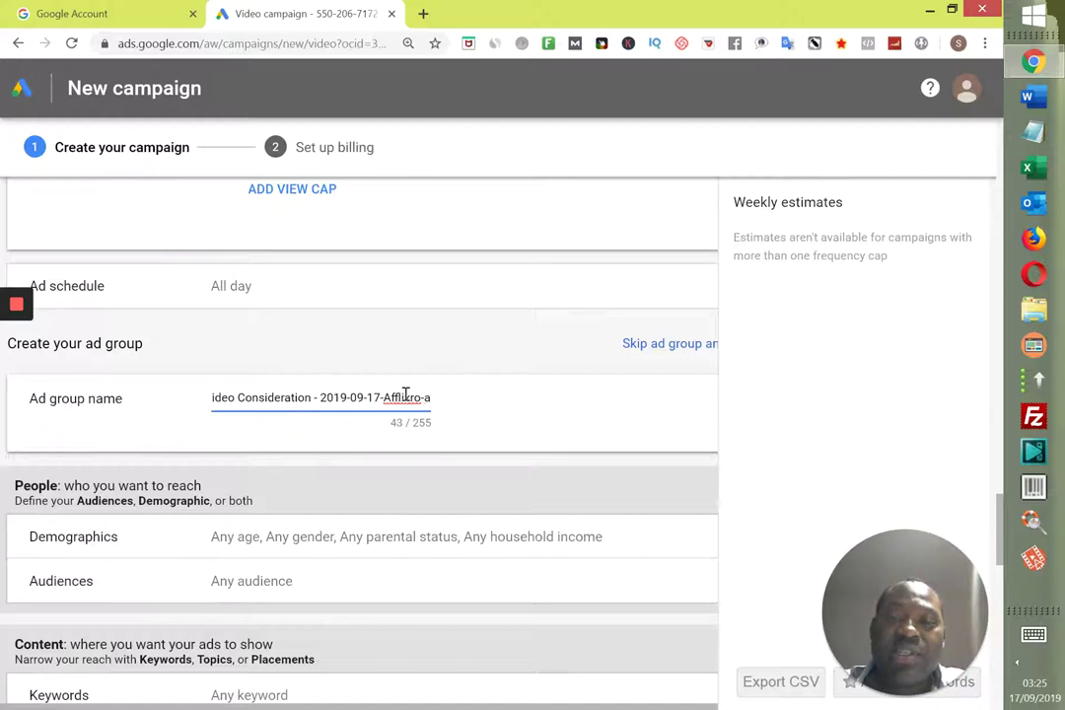
pyautogui.press('BackSpace')
pyautogui.write('6')
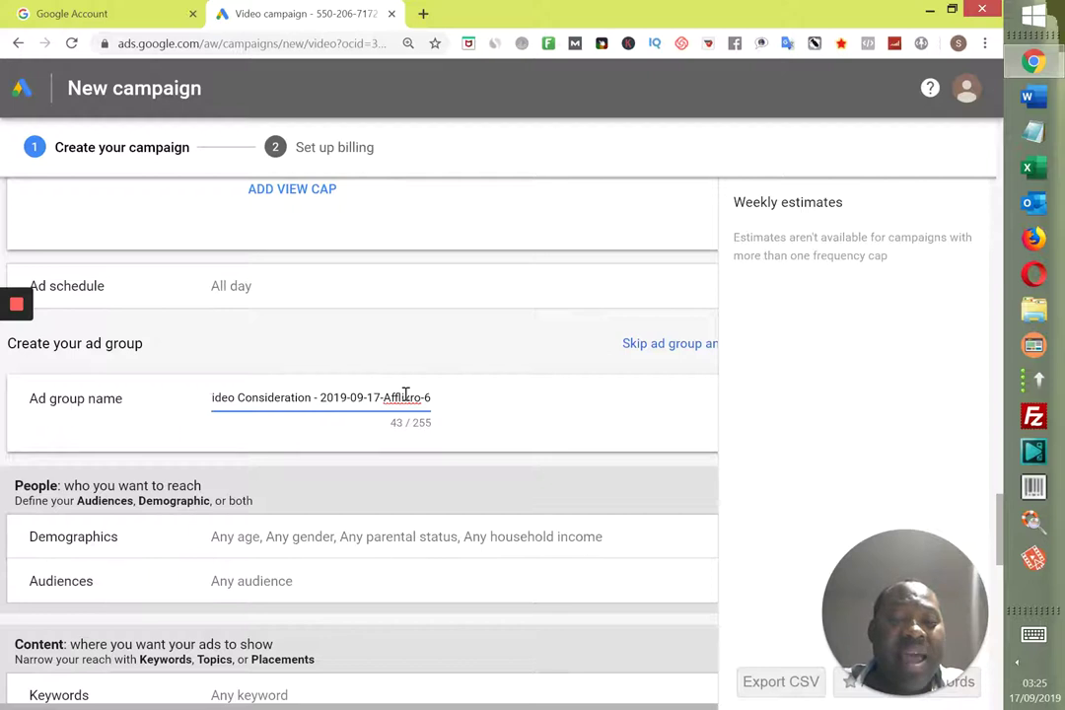
pyautogui.write('-')
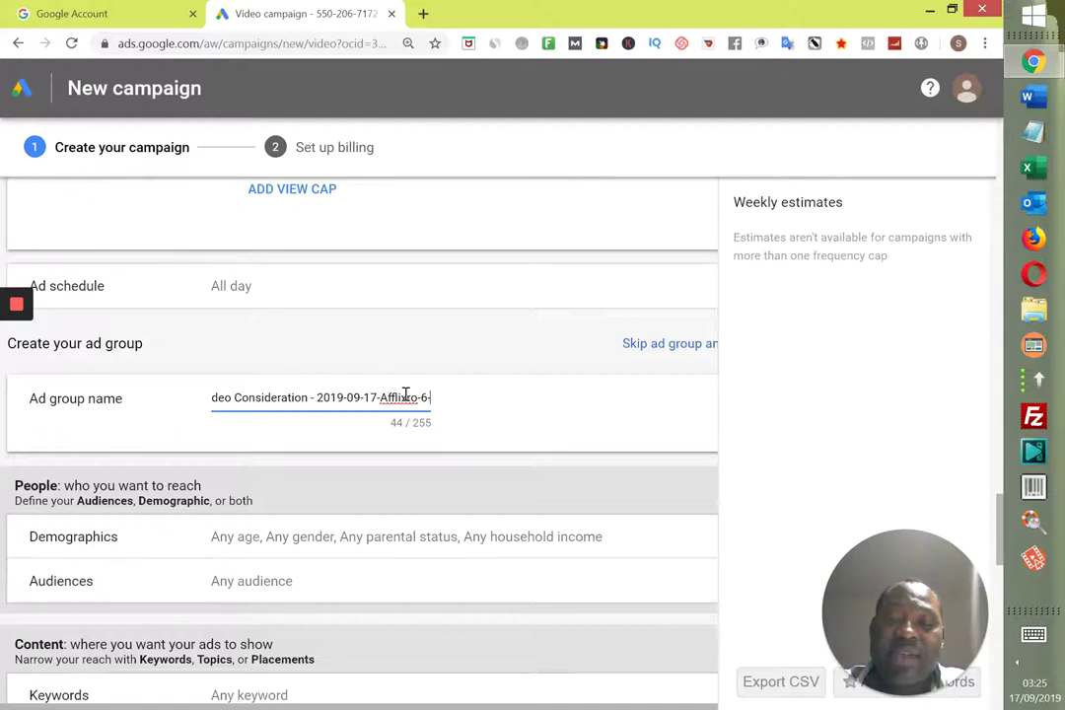
pyautogui.write('E')
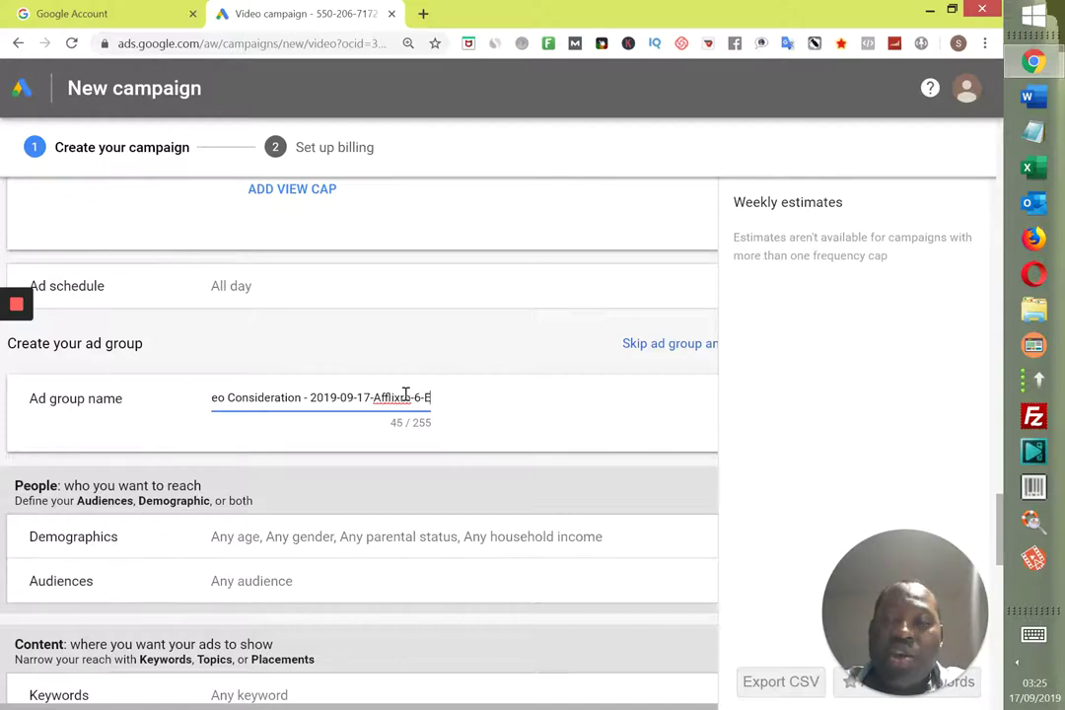
# - Leave the people and content targeting open to any audience and set the ad group's maximum CPV bid to £0.60
pyautogui.scroll(-1, 360, 444)
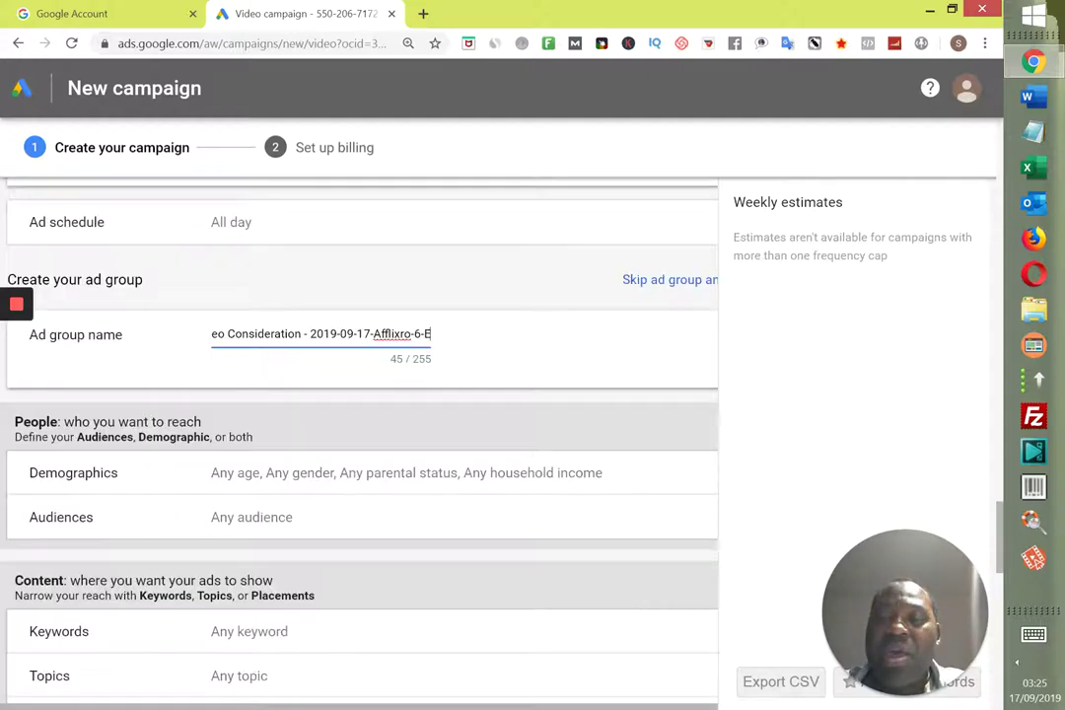
pyautogui.scroll(-1, 360, 444)
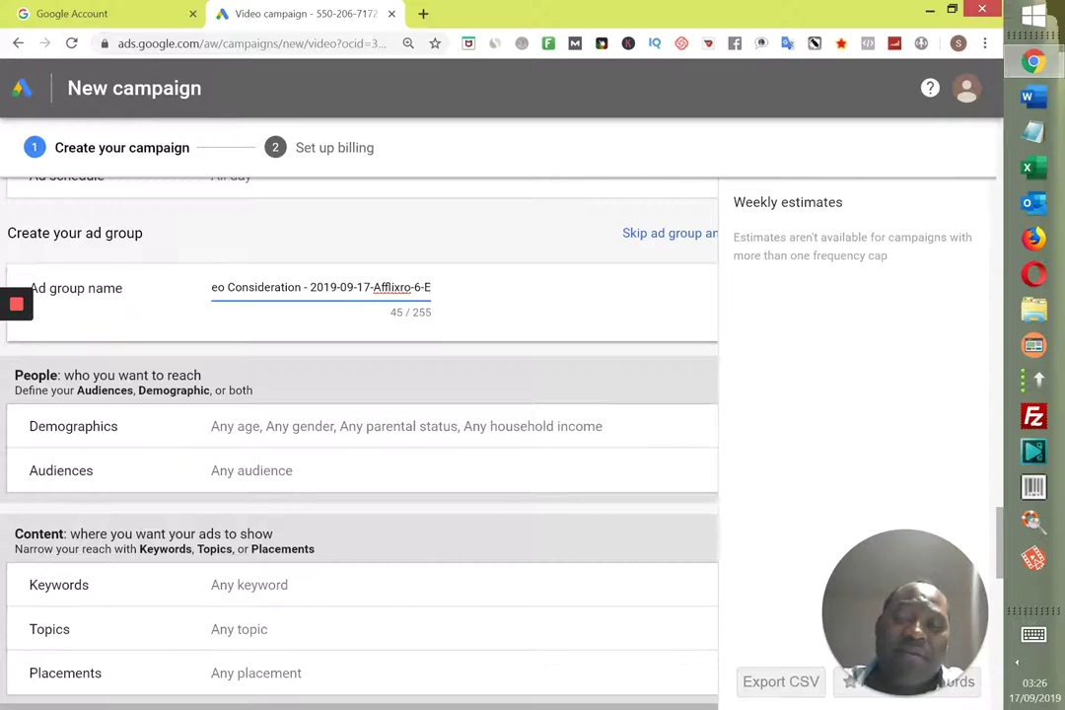
pyautogui.scroll(-1, 360, 444)
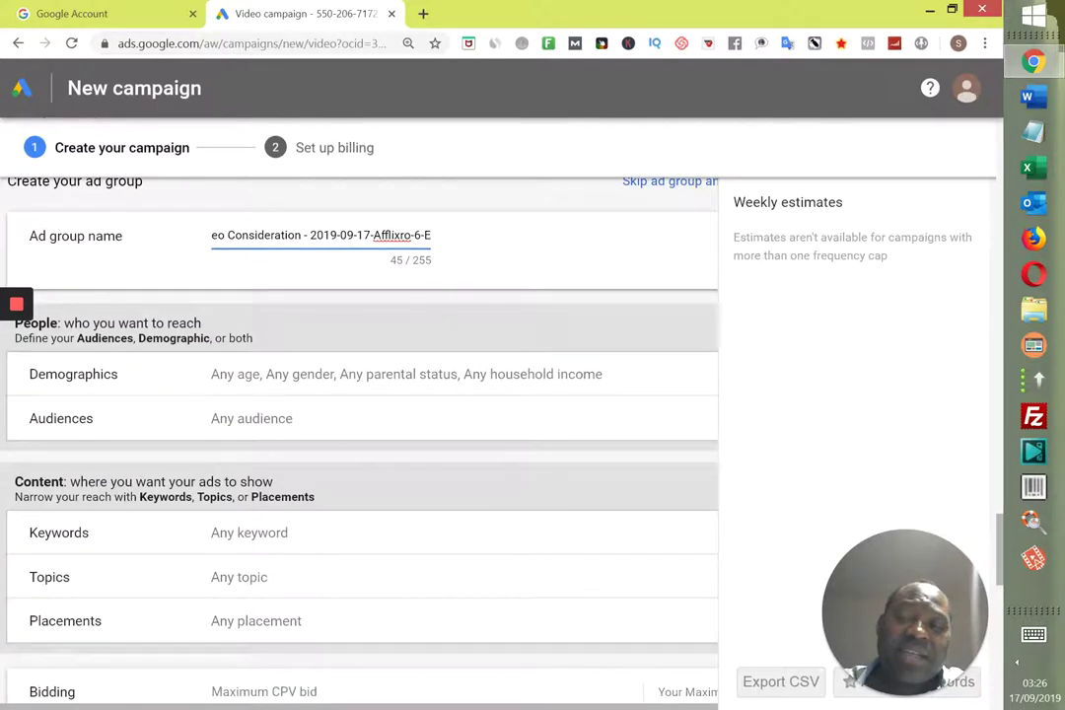
pyautogui.scroll(-1, 360, 444)
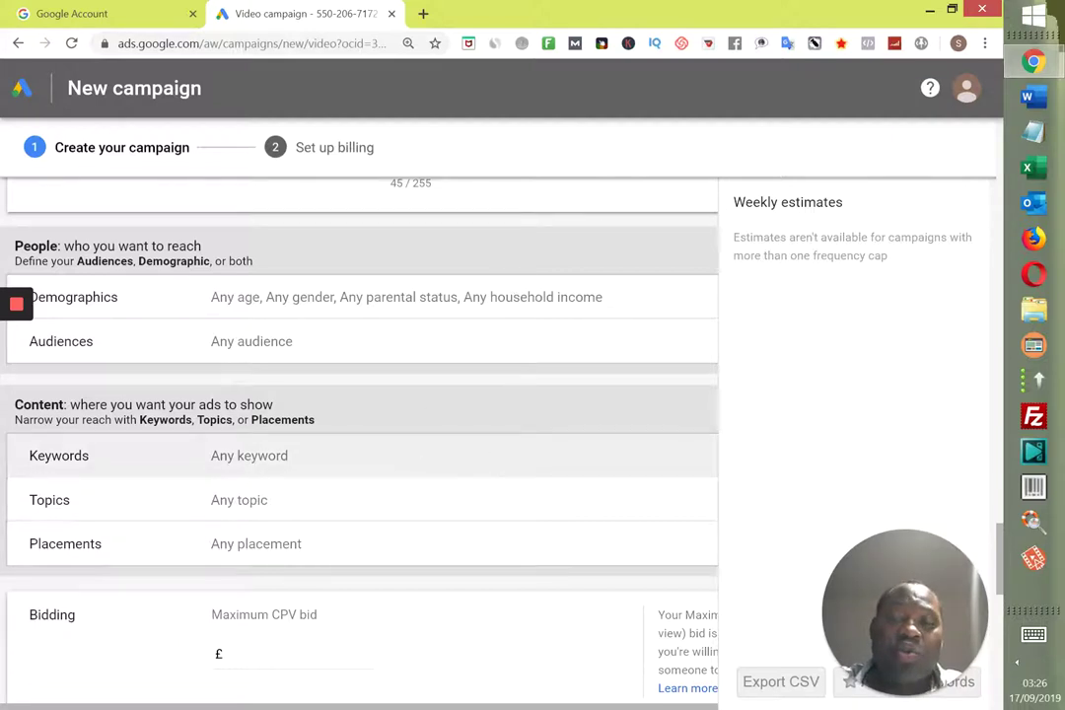
pyautogui.scroll(-1, 355, 456)
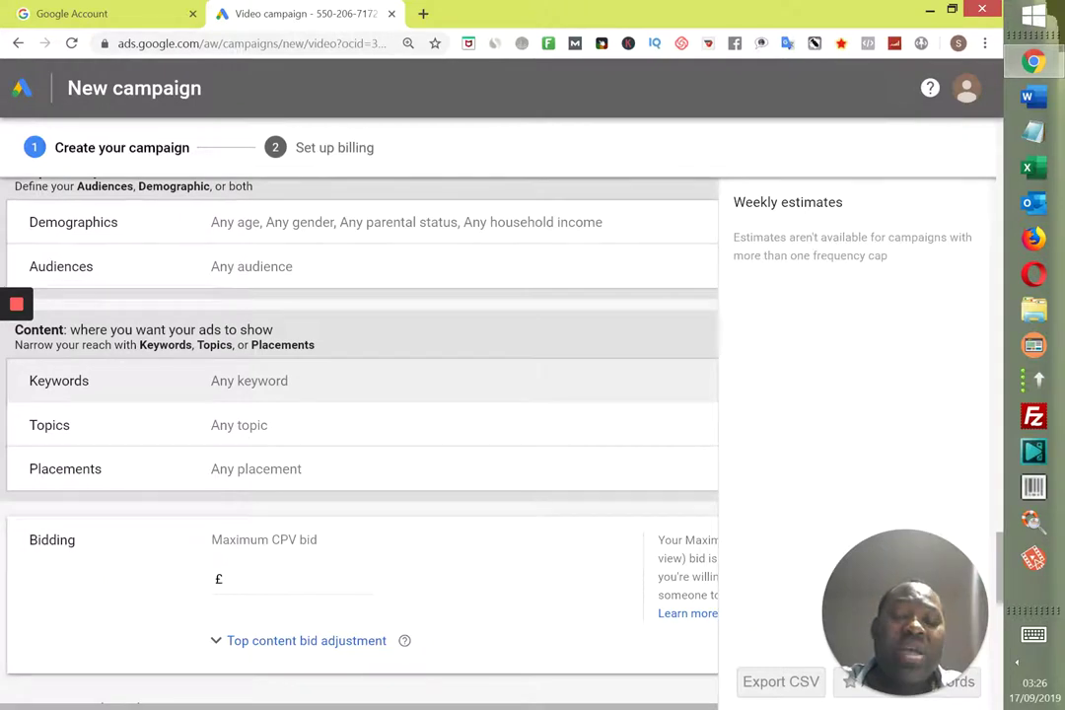
pyautogui.scroll(-1, 355, 443)
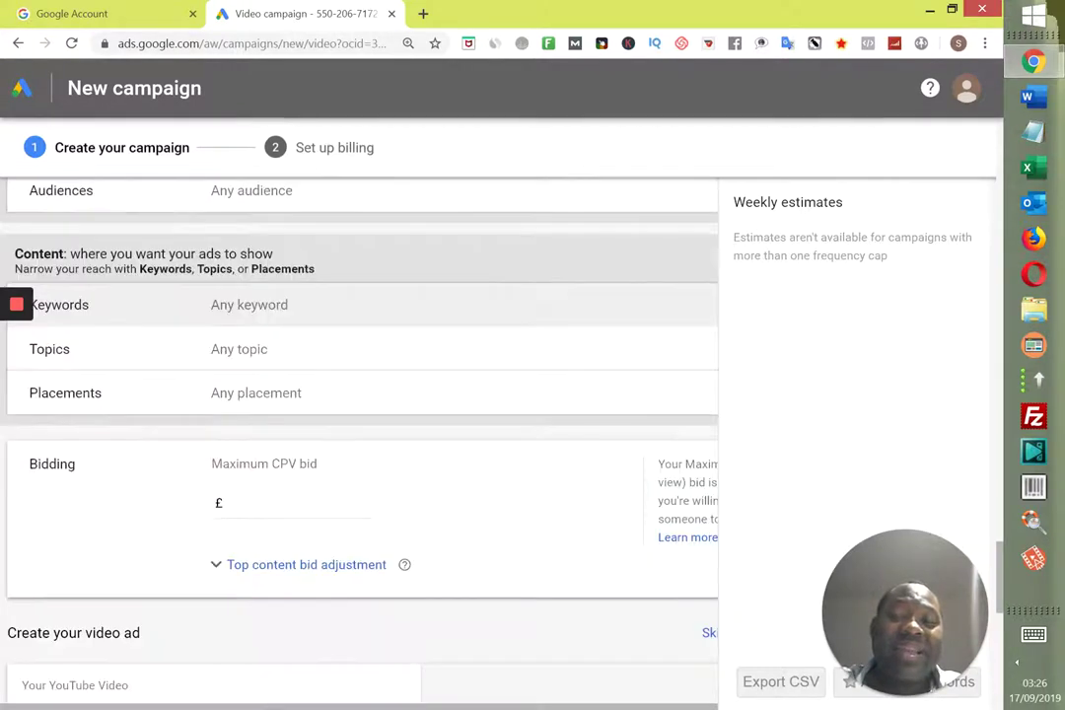
pyautogui.scroll(-1, 359, 444)
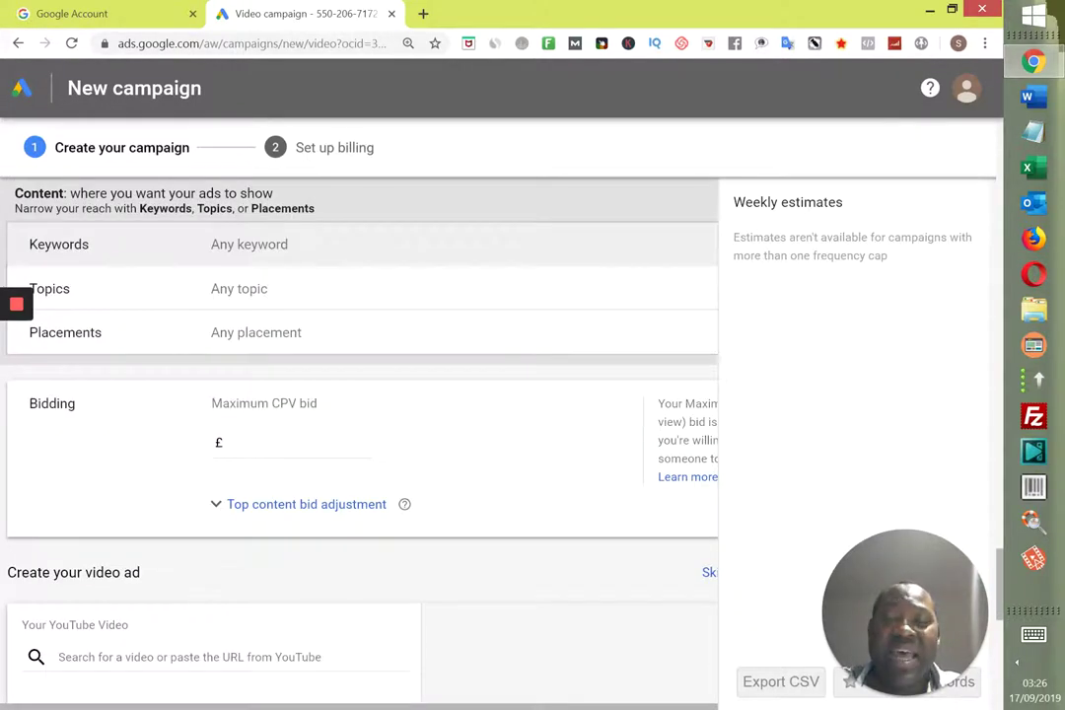
pyautogui.click(240, 444)
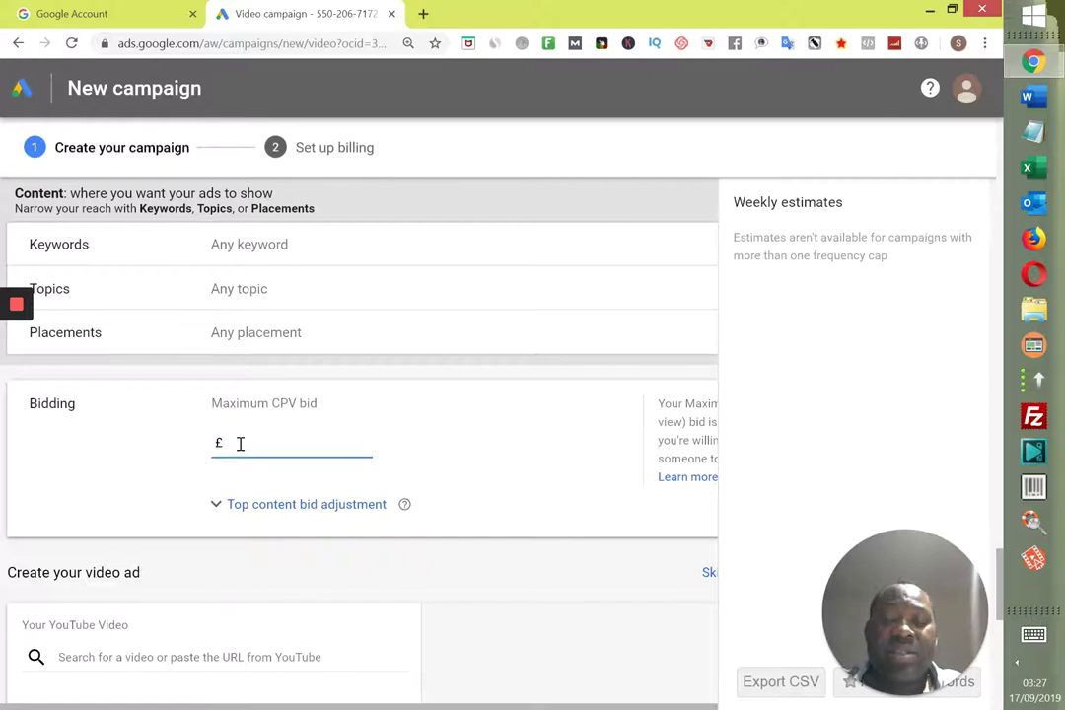
pyautogui.write('0.00')
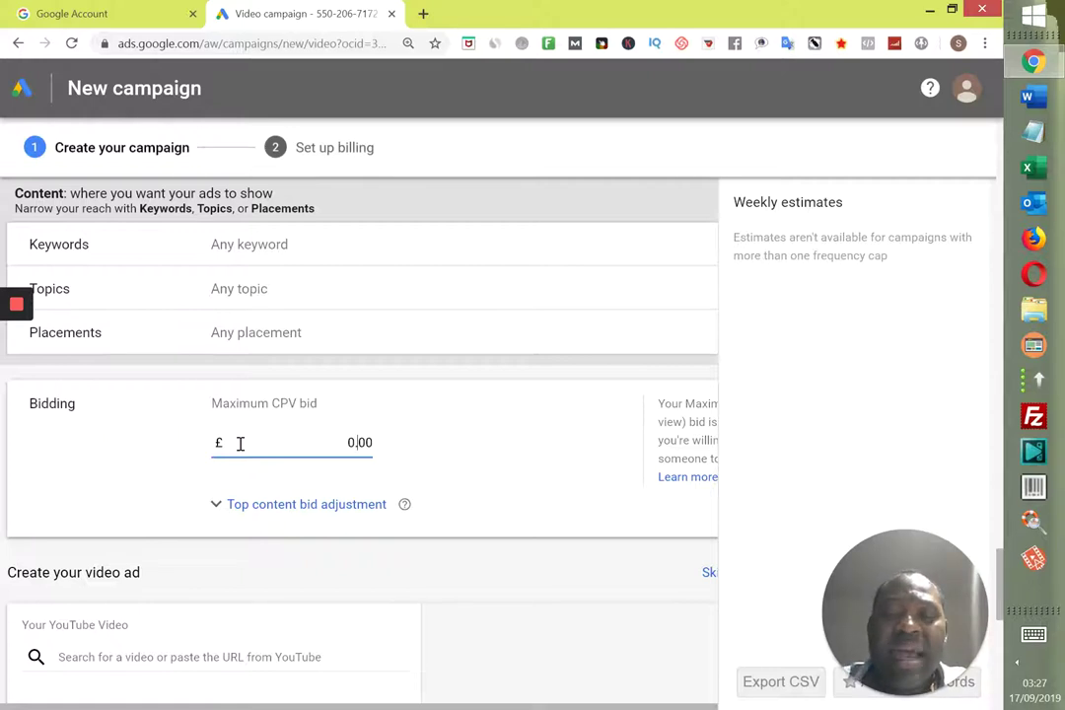
pyautogui.write('6')
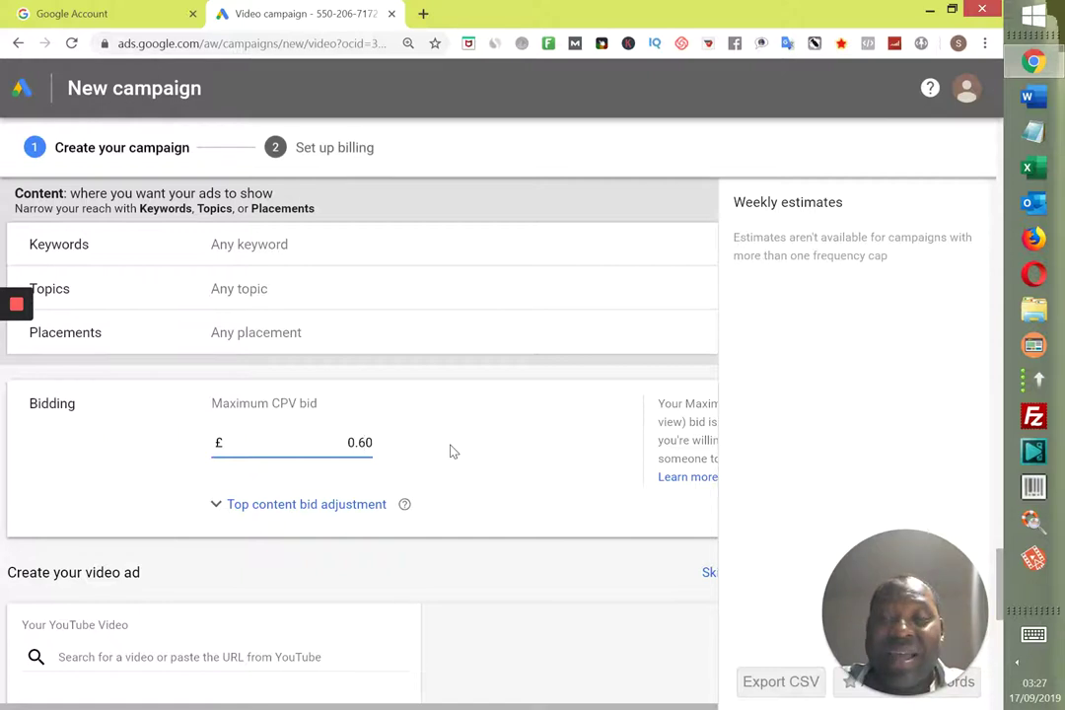
# - Switch to the Google Account page and open YouTube from its list of Google apps to find the video for the ad
pyautogui.scroll(-1, 452, 451)
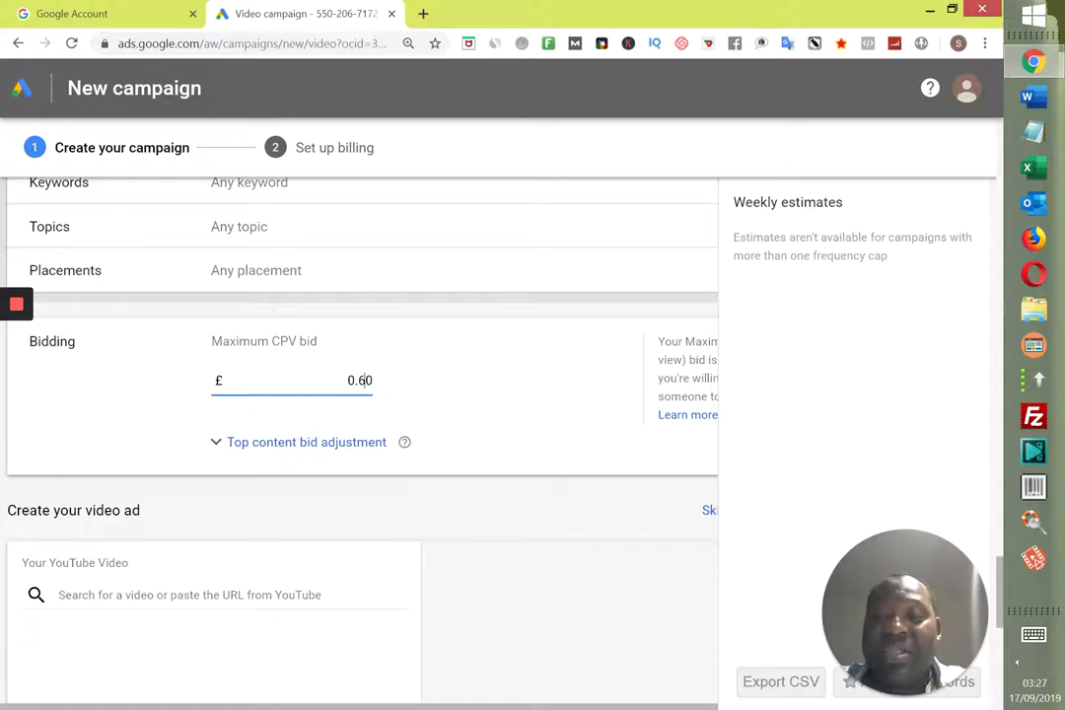
pyautogui.scroll(-1, 363, 444)
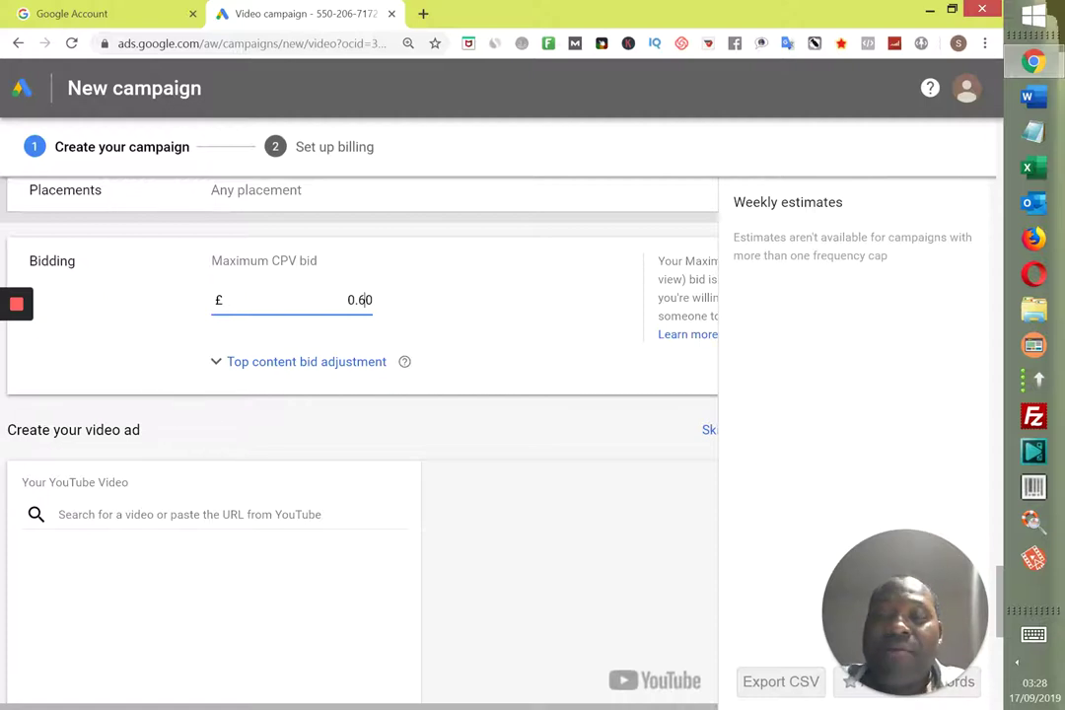
pyautogui.scroll(-1, 362, 395)
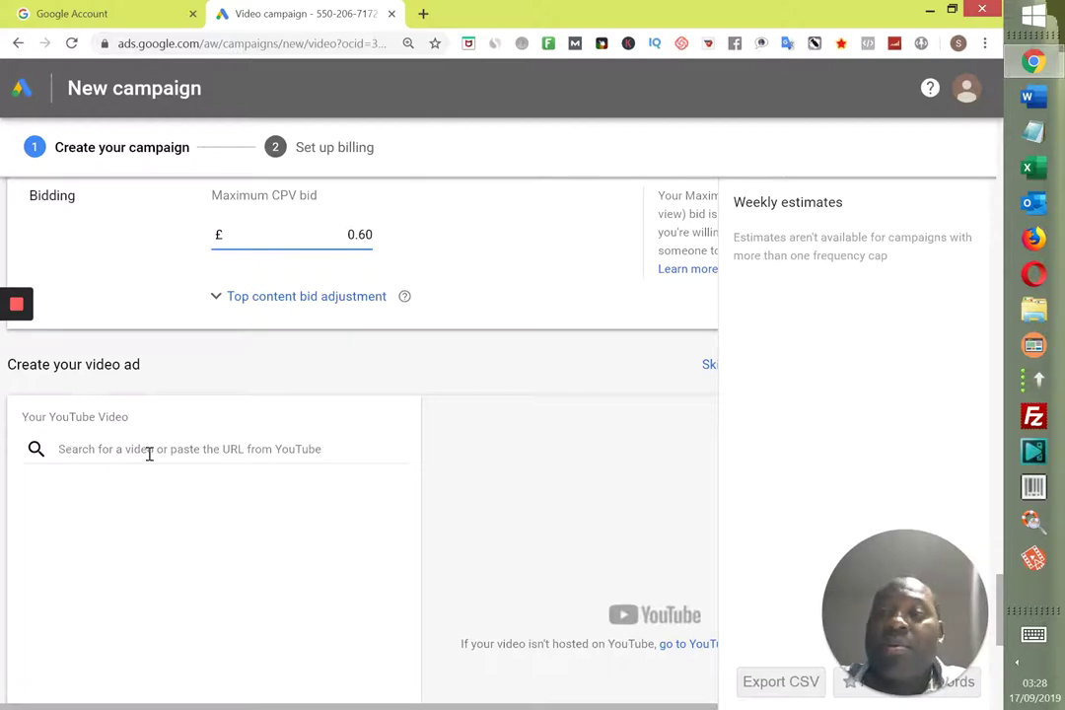
pyautogui.click(87, 18)
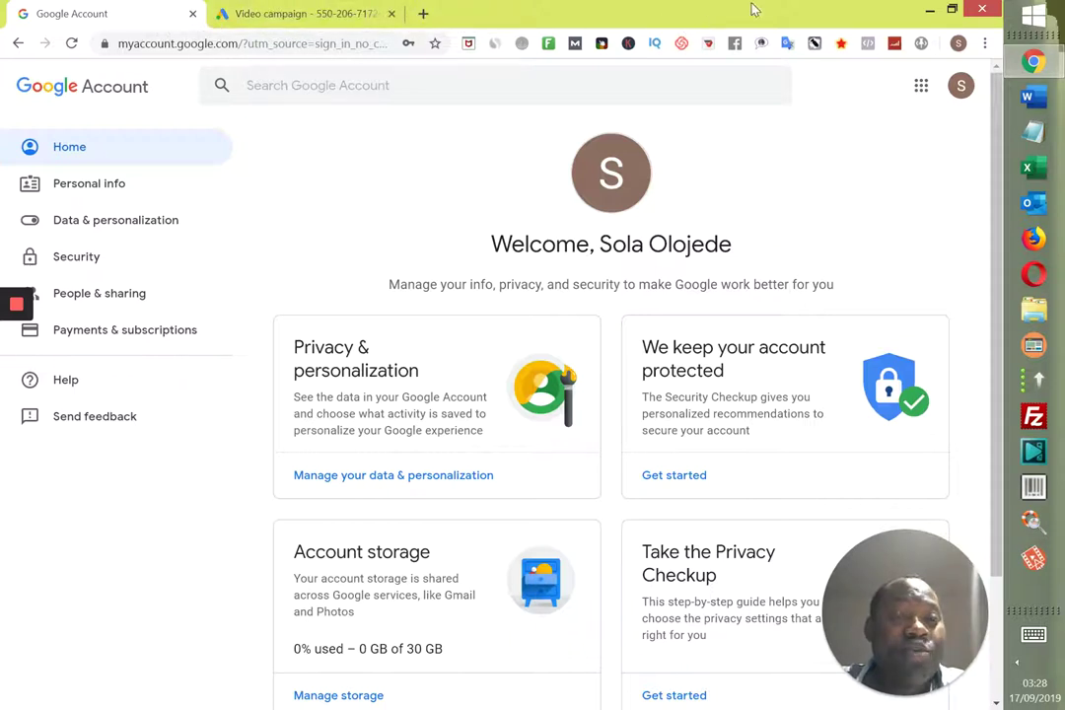
pyautogui.click(329, 18)
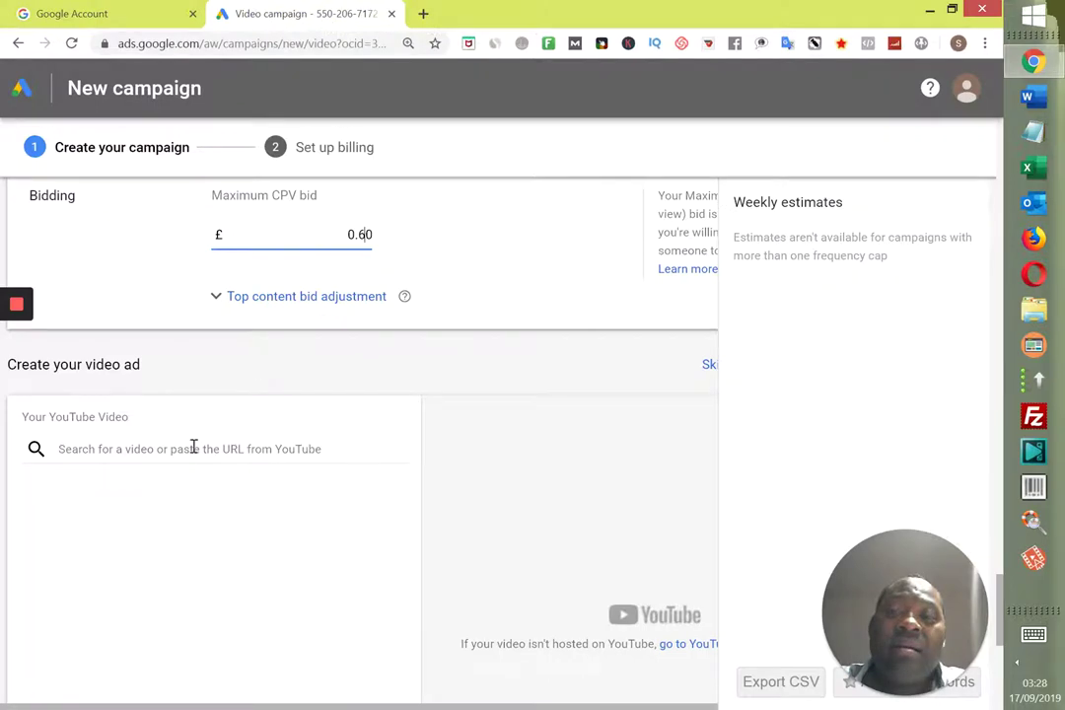
pyautogui.click(136, 13)
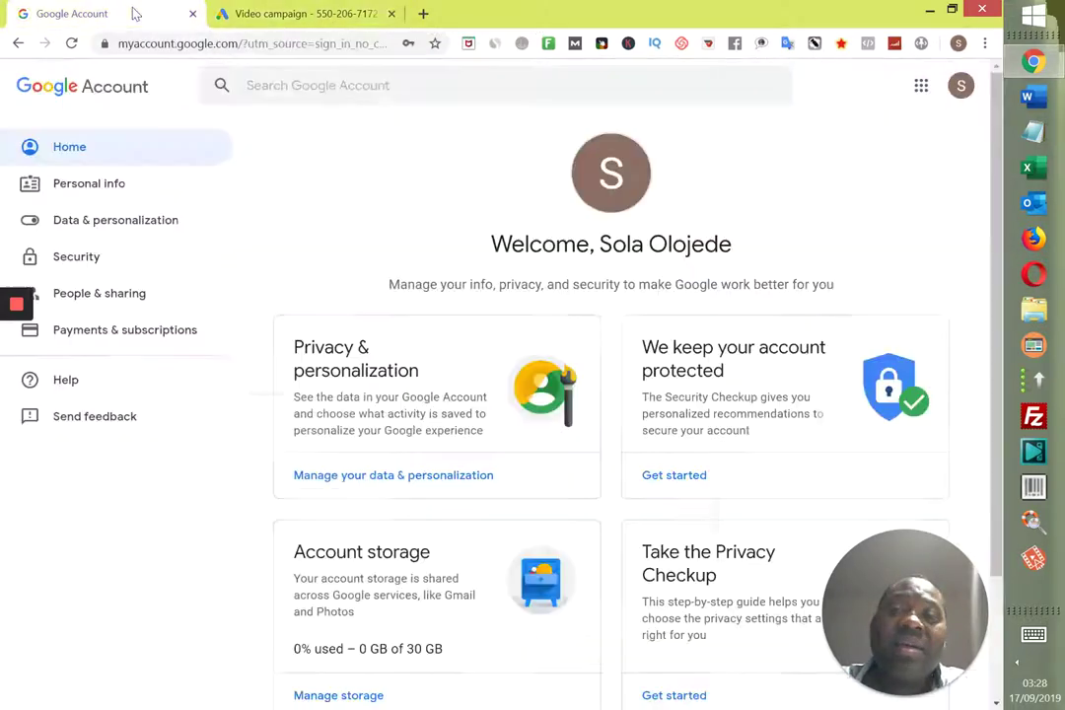
pyautogui.click(922, 91)
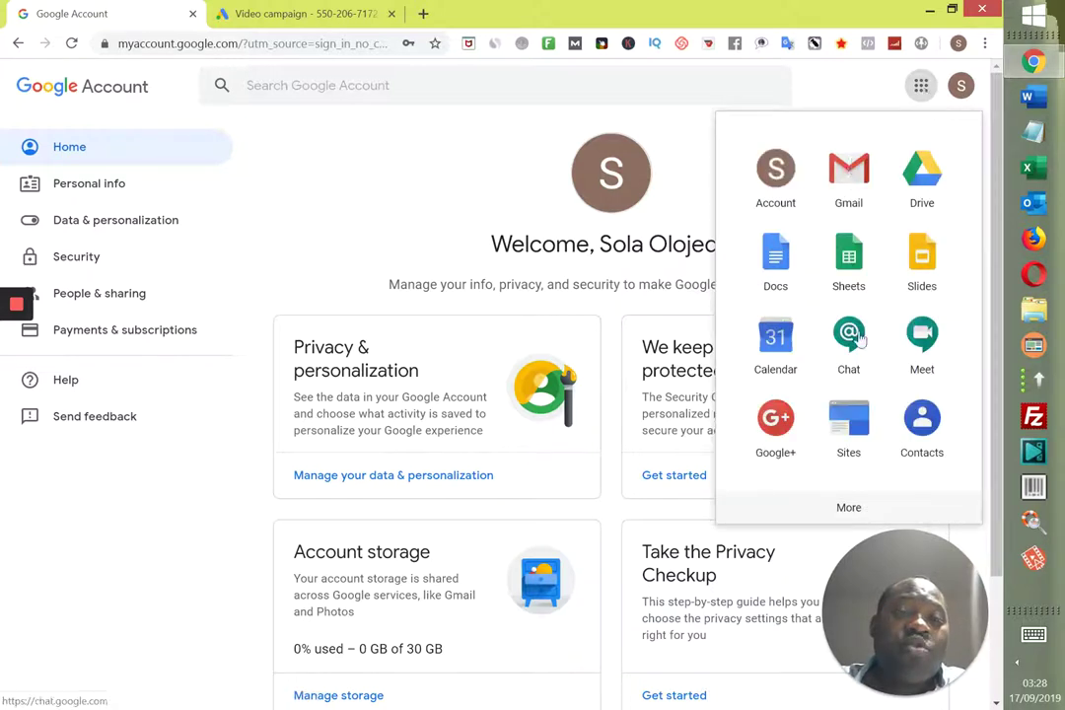
pyautogui.click(858, 511)
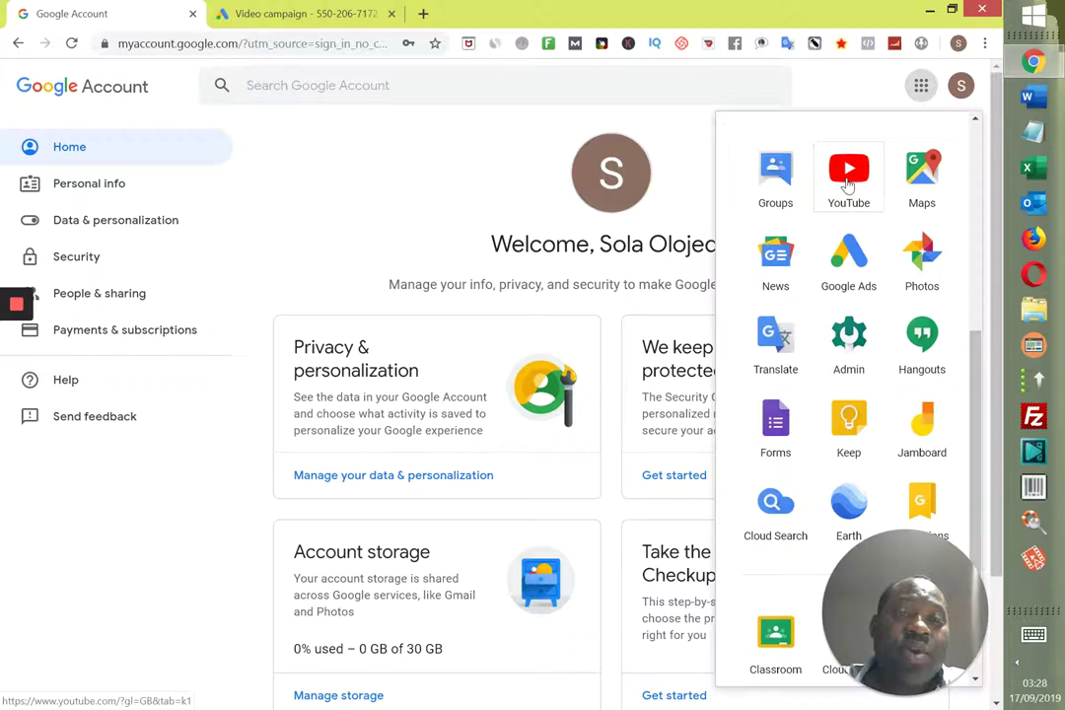
pyautogui.click(849, 178)
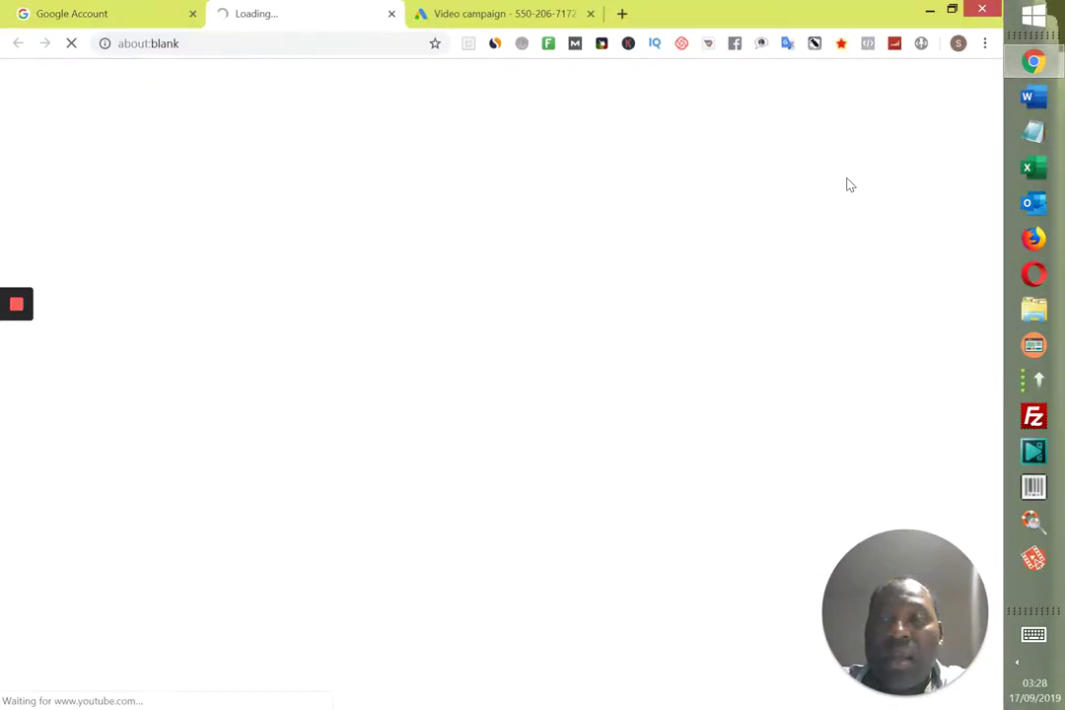